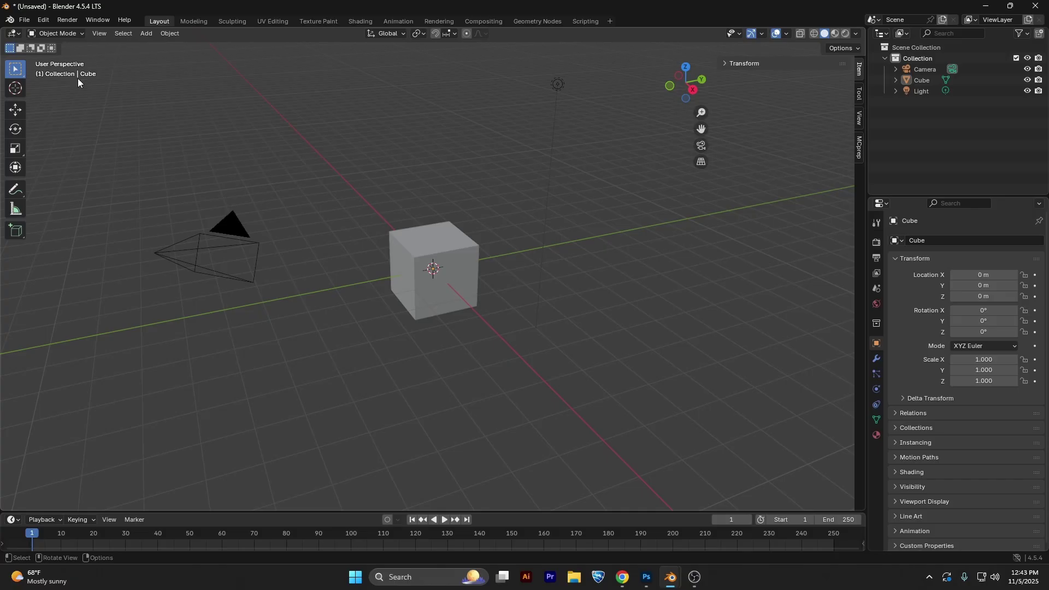
# - Make sure the MCprep add-on is enabled in the add-on preferences and minimize the preferences window
pyautogui.click(24, 19)
pyautogui.moveTo(44, 21)
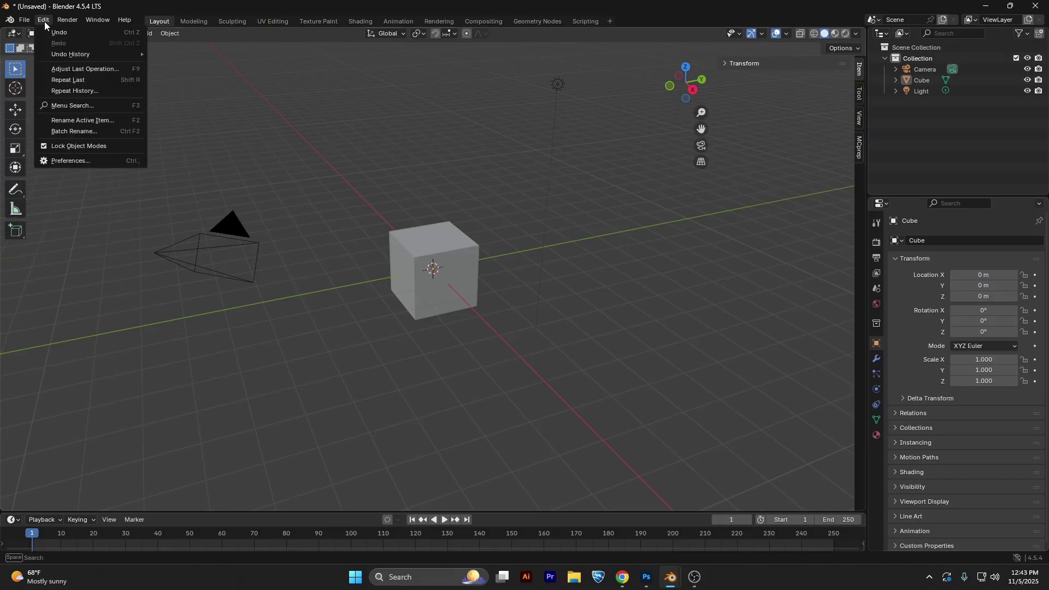
pyautogui.click(97, 160)
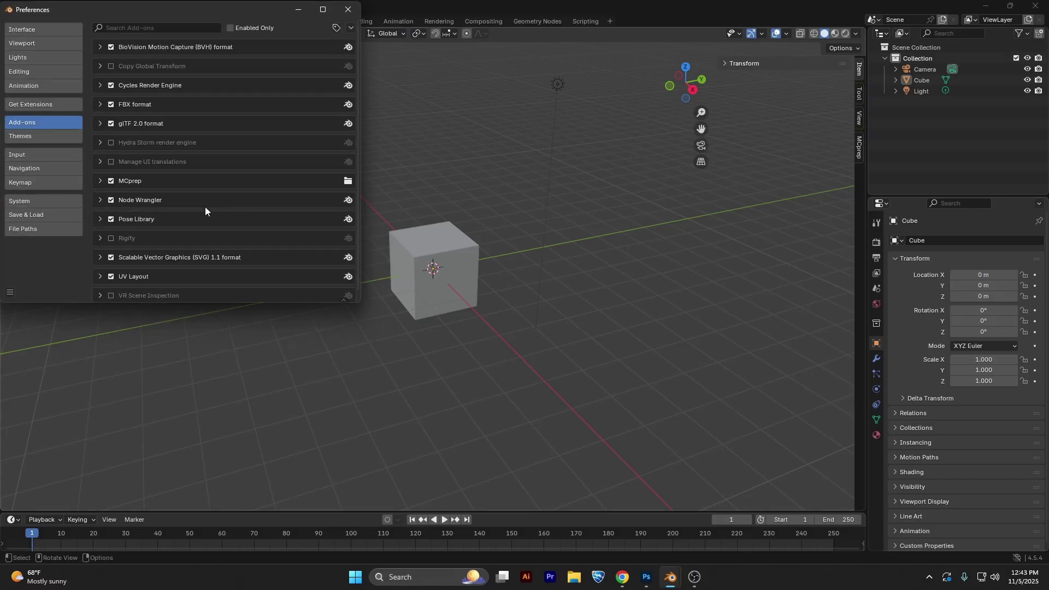
pyautogui.scroll(-1, 153, 199)
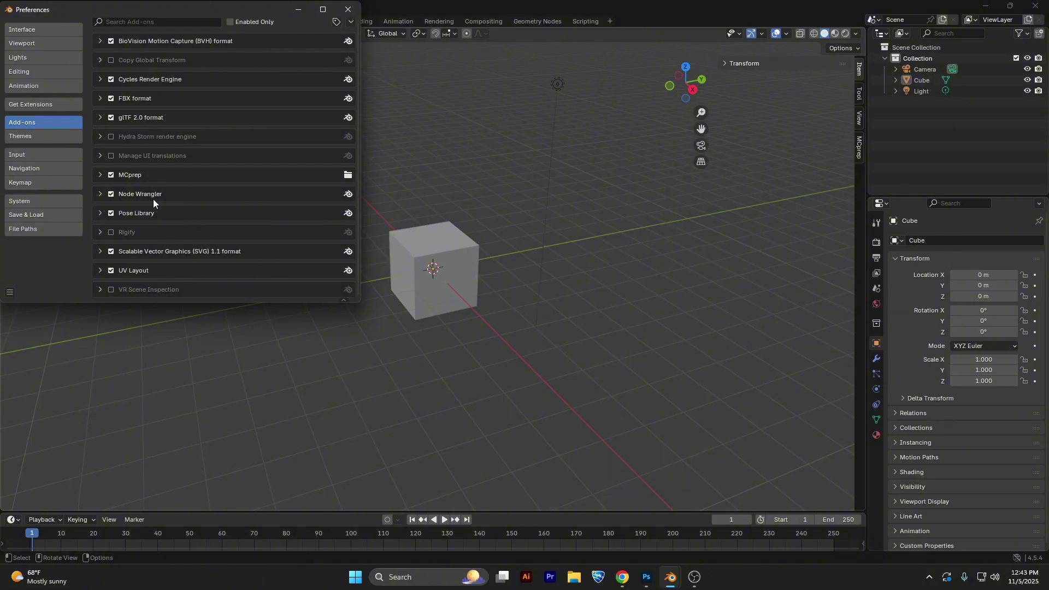
pyautogui.click(111, 174)
pyautogui.click(111, 176)
pyautogui.click(300, 11)
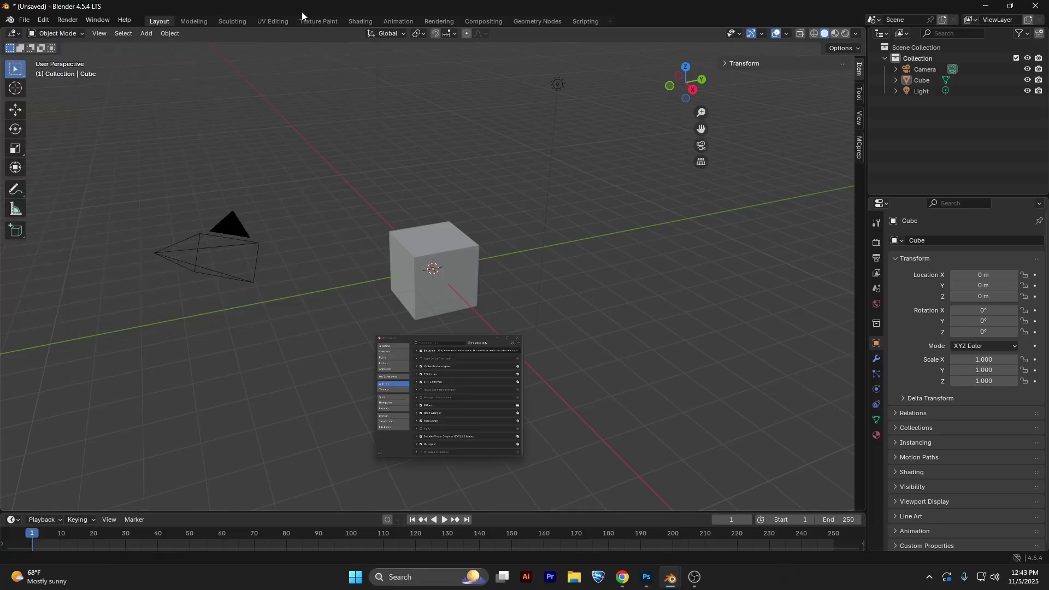
# - Show the MCprep tools and delete the default camera, cube and light from the scene
pyautogui.click(859, 146)
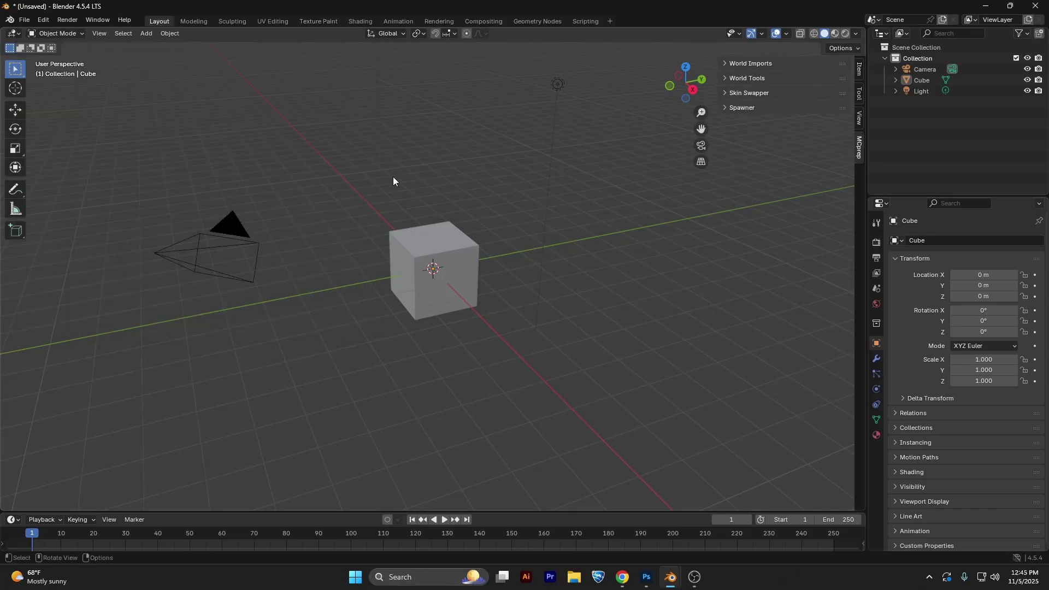
pyautogui.moveTo(136, 178); pyautogui.dragTo(706, 318)
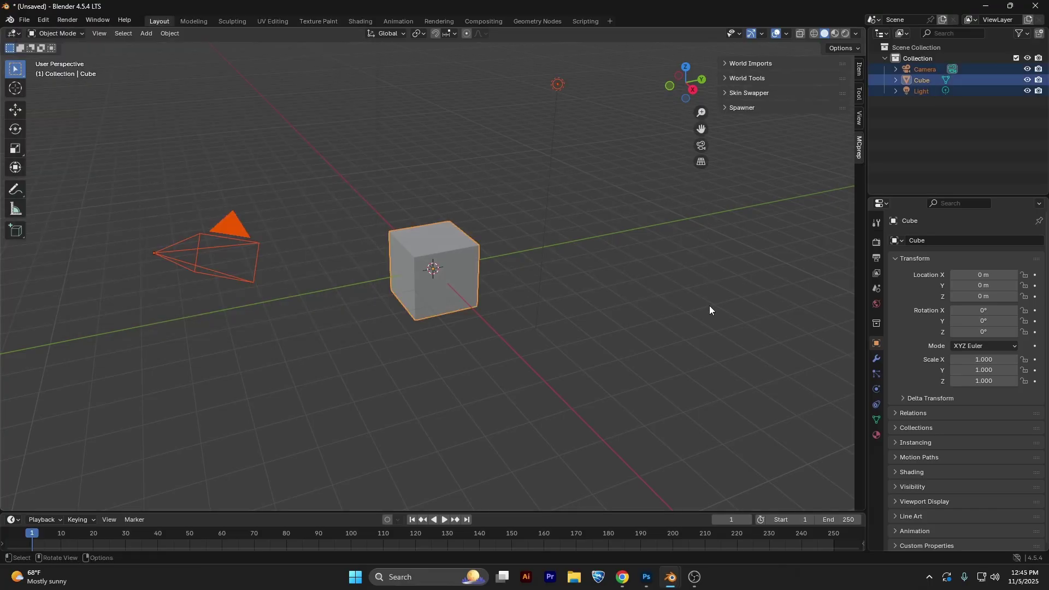
pyautogui.press('x')
pyautogui.click(560, 303)
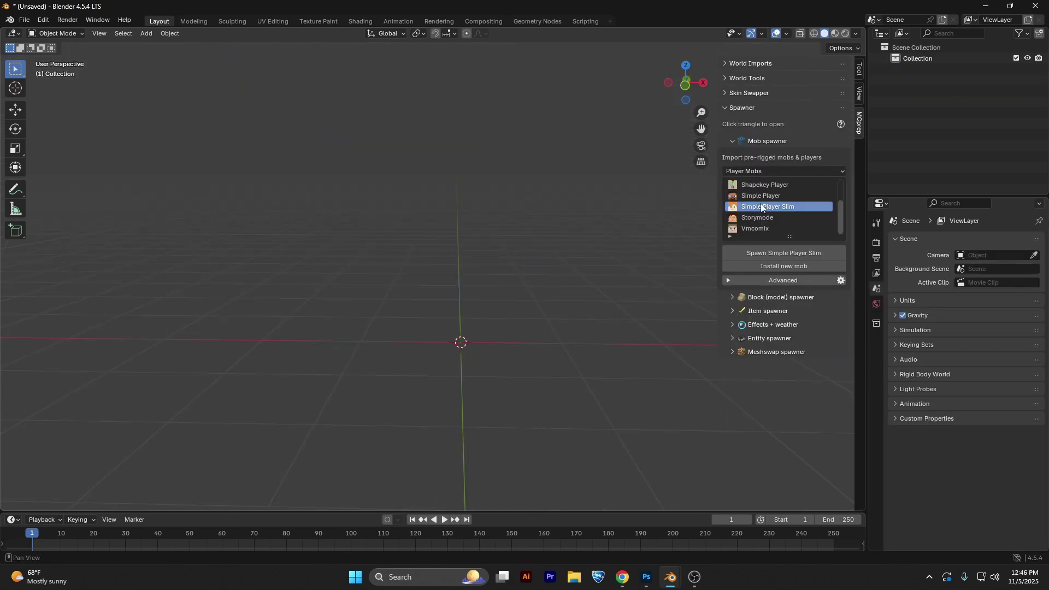
# - Spawn the Simple Player Slim rig from the Player Mobs list of MCprep's mob spawner
pyautogui.click(732, 142)
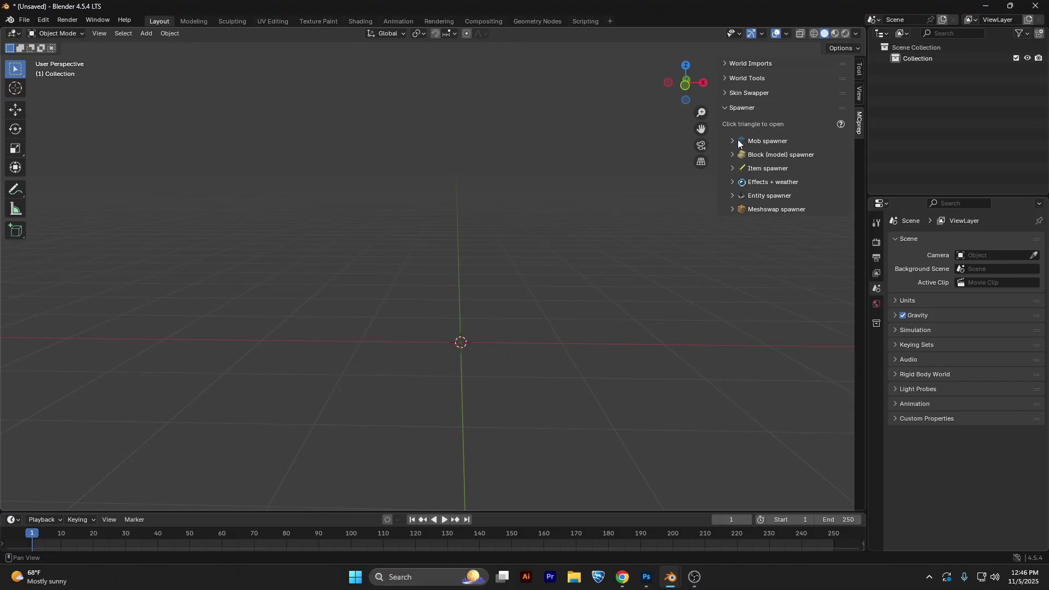
pyautogui.click(732, 144)
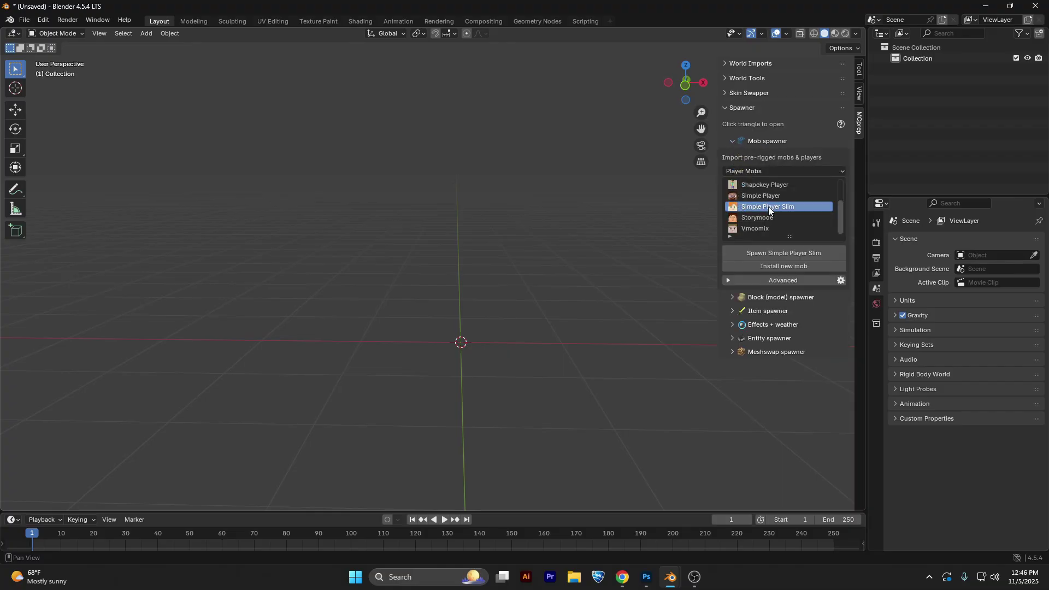
pyautogui.scroll(3, 770, 213)
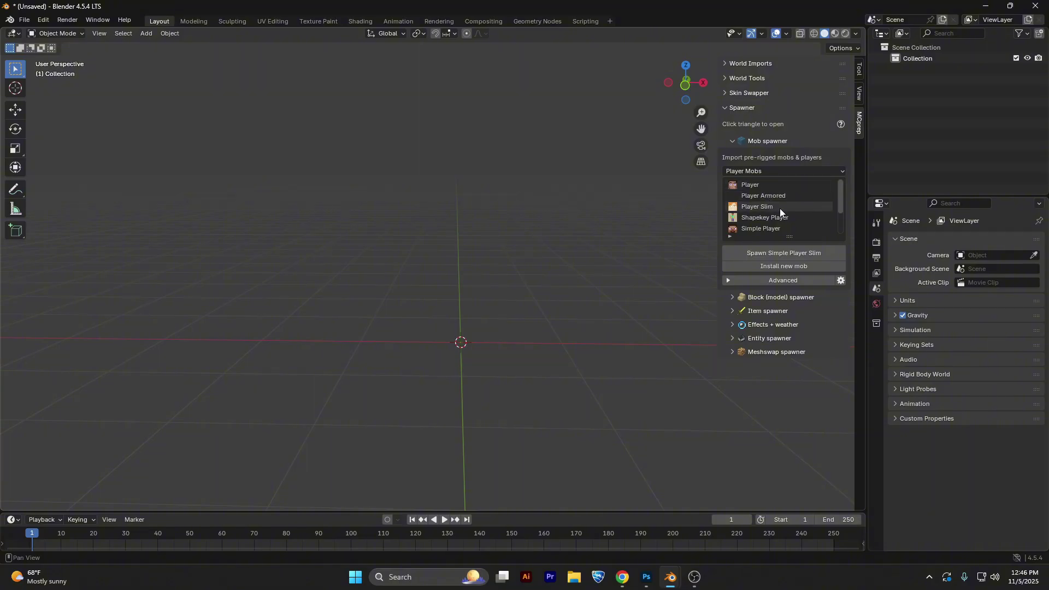
pyautogui.scroll(-2, 780, 210)
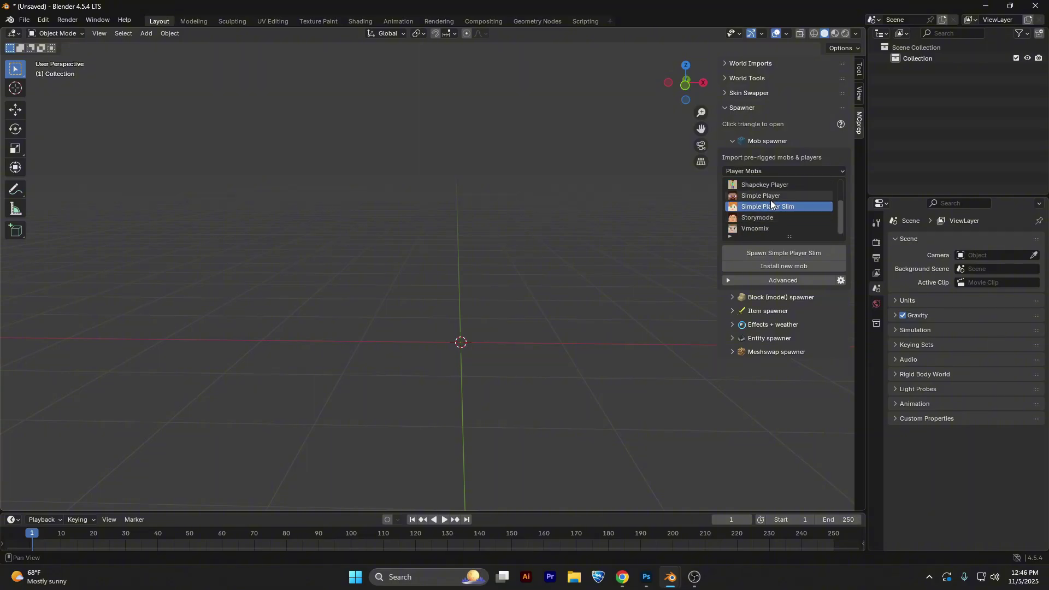
pyautogui.scroll(-1, 770, 211)
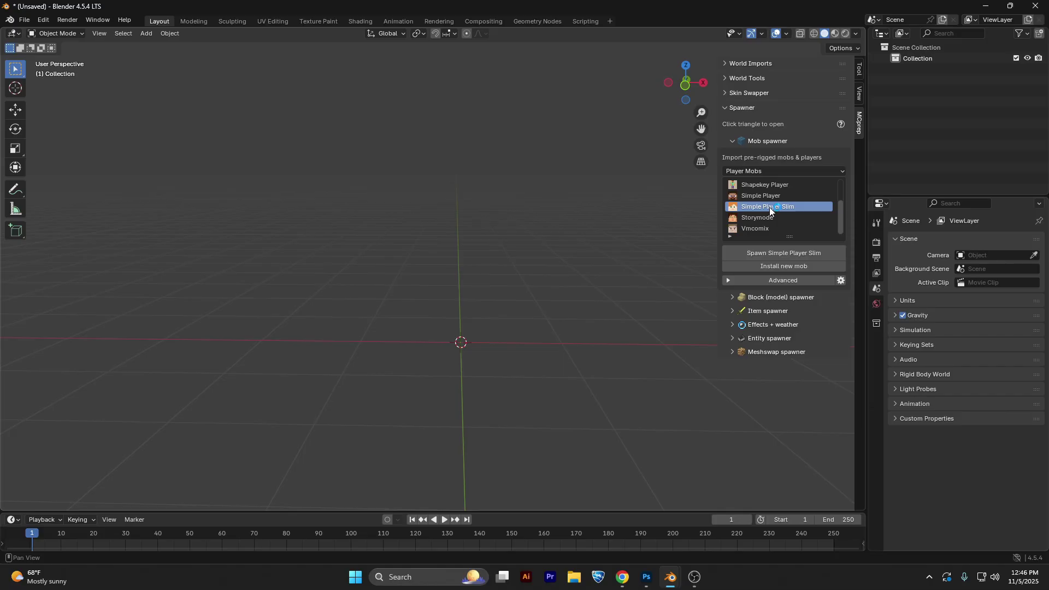
pyautogui.click(813, 254)
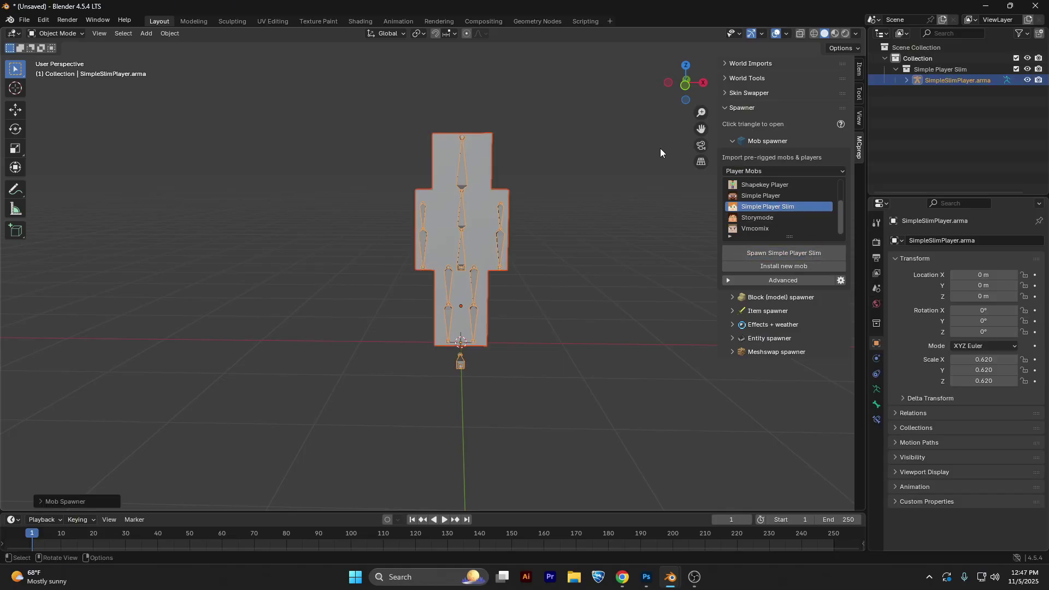
# - Select the character's mesh and apply the itskennito.png skin to it with MCprep's Skin Swapper
pyautogui.click(734, 142)
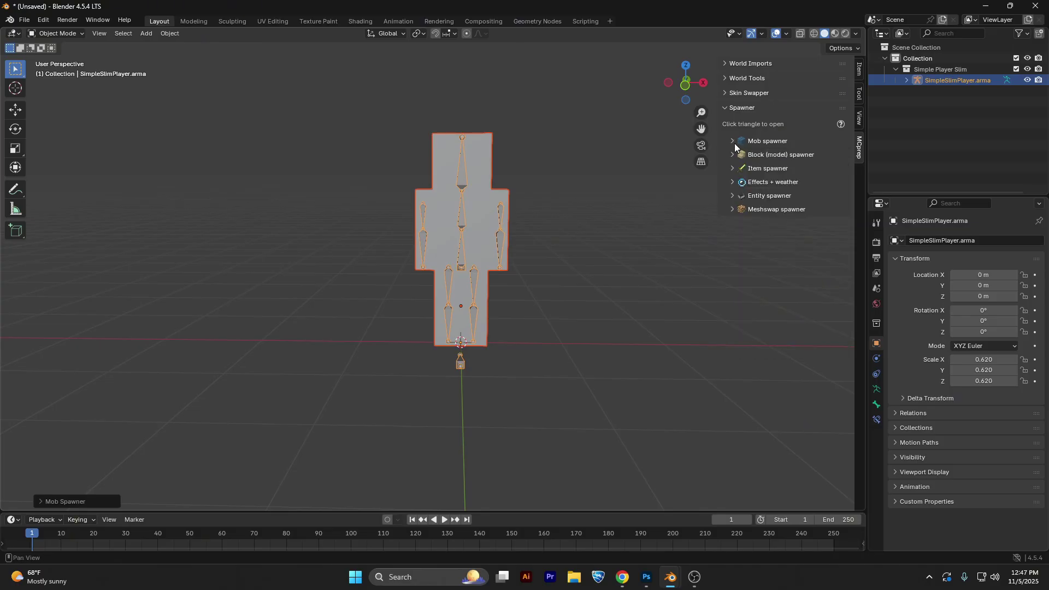
pyautogui.click(726, 94)
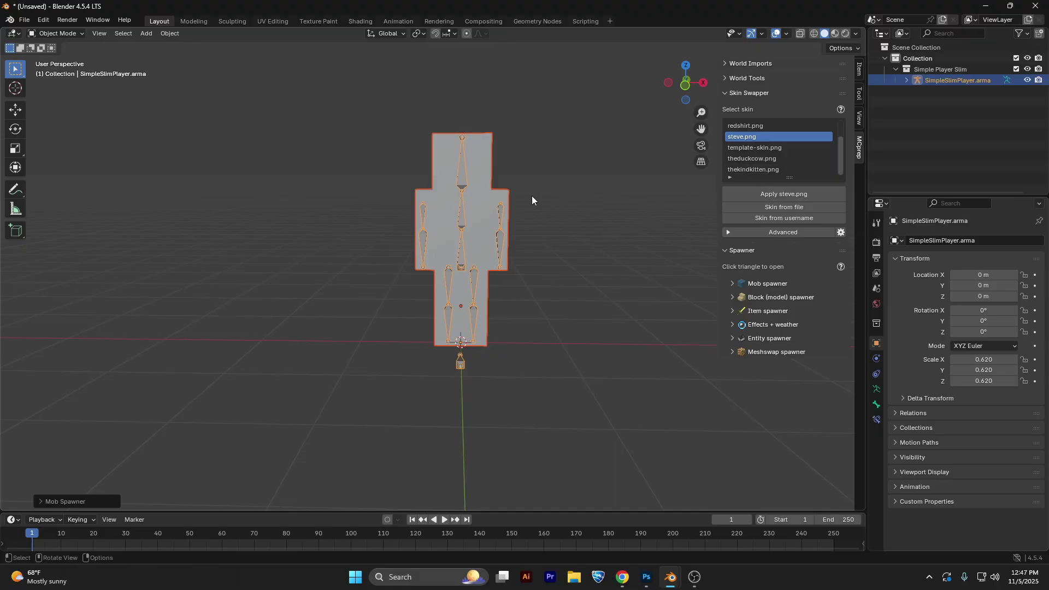
pyautogui.click(490, 169)
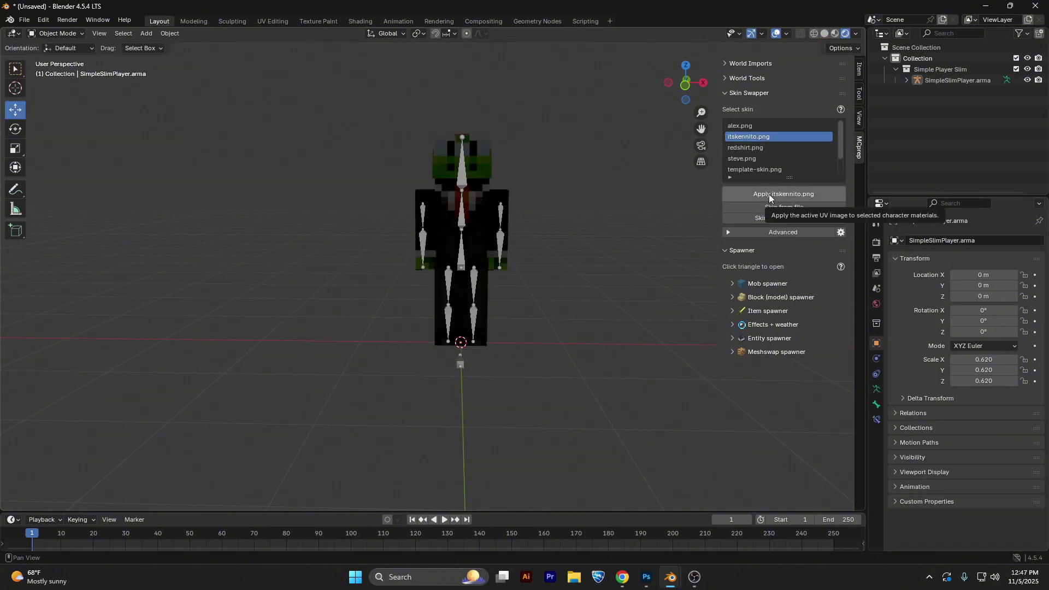
pyautogui.click(479, 169)
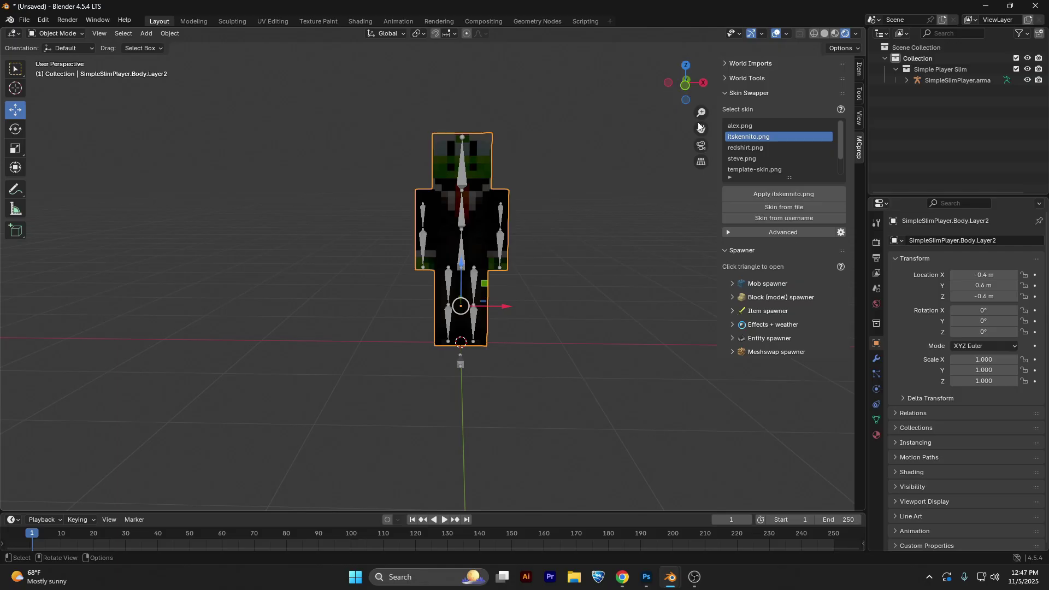
pyautogui.moveTo(701, 130); pyautogui.dragTo(672, 145)
pyautogui.scroll(2, 672, 145)
pyautogui.click(824, 34)
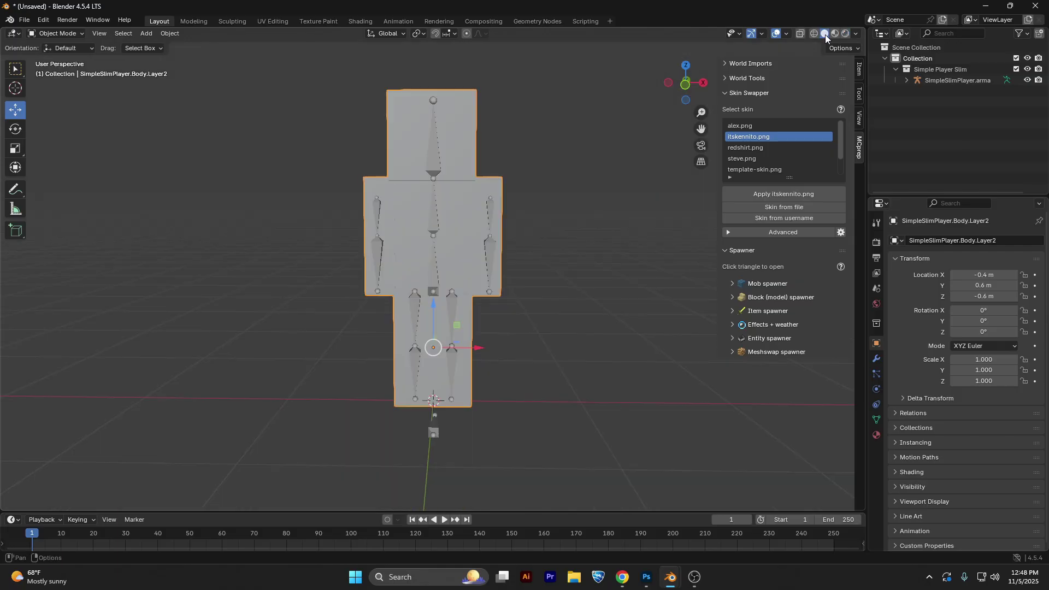
pyautogui.click(772, 194)
# - Compare the character in solid and rendered viewport shading, leaving the viewport in rendered shading
pyautogui.click(846, 34)
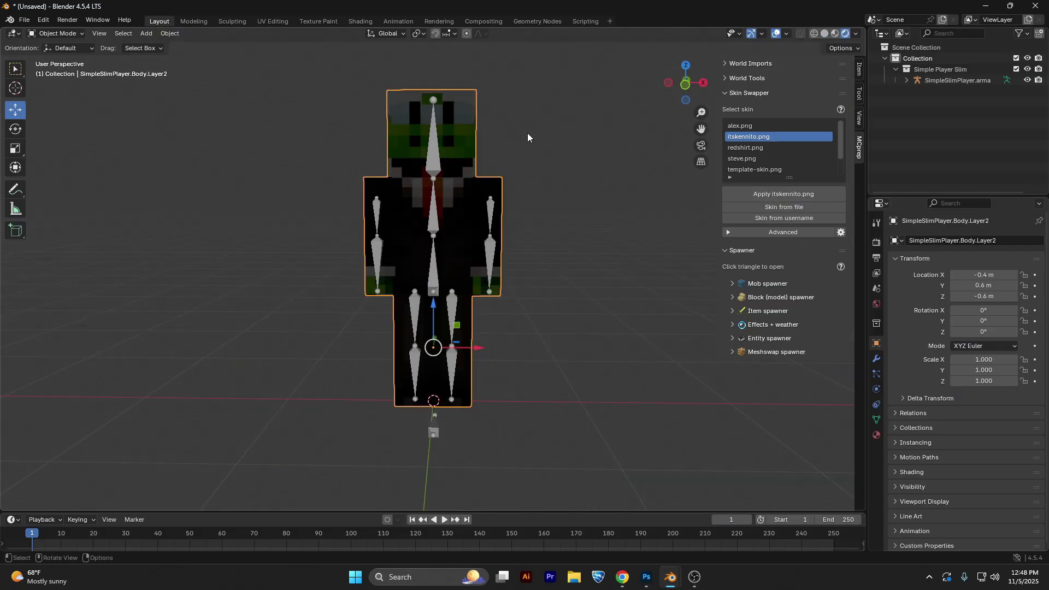
pyautogui.click(824, 34)
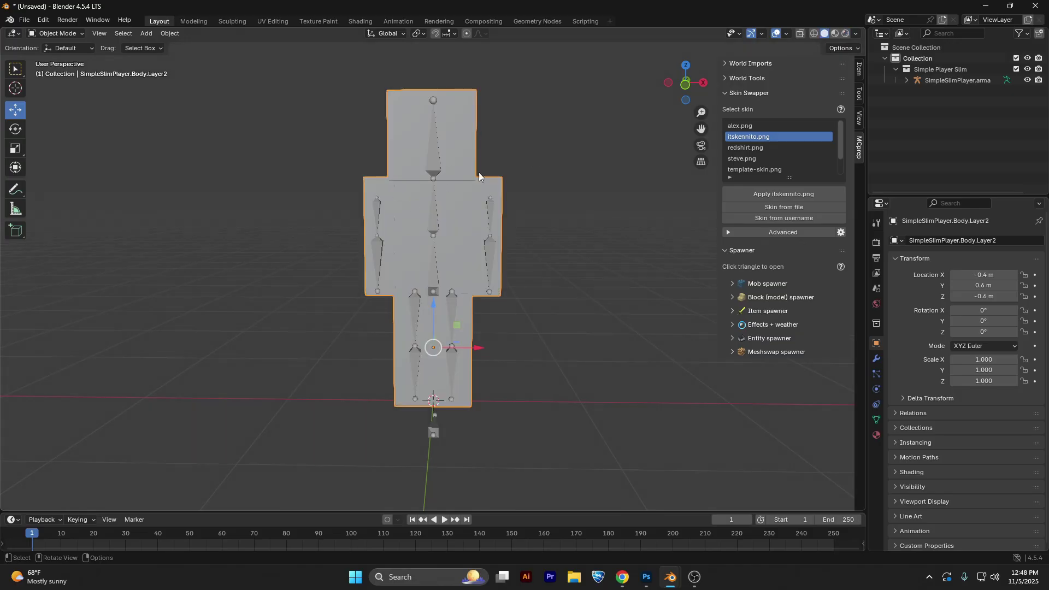
pyautogui.click(844, 35)
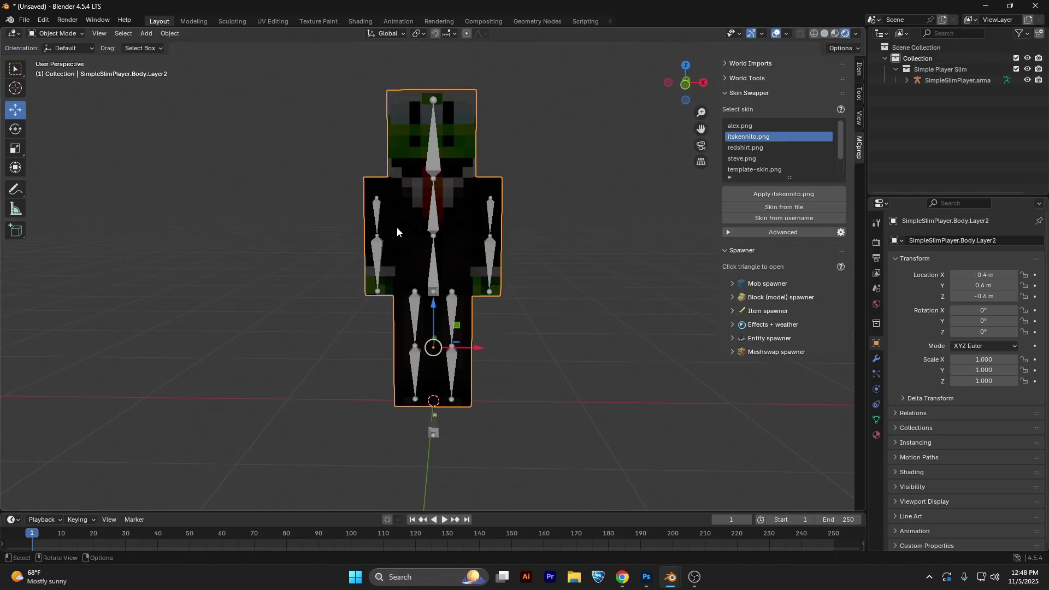
# - Select the character's armature and switch it to Pose Mode
pyautogui.moveTo(686, 82)
pyautogui.mouseDown()
pyautogui.moveTo(652, 88)
pyautogui.moveTo(672, 84)
pyautogui.mouseUp()
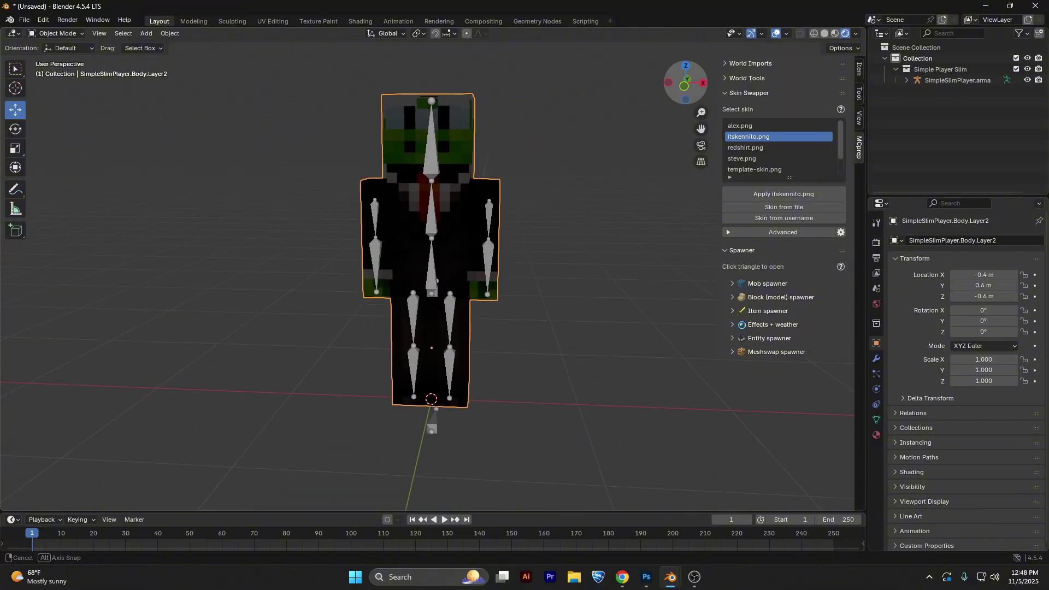
pyautogui.click(16, 149)
pyautogui.click(15, 129)
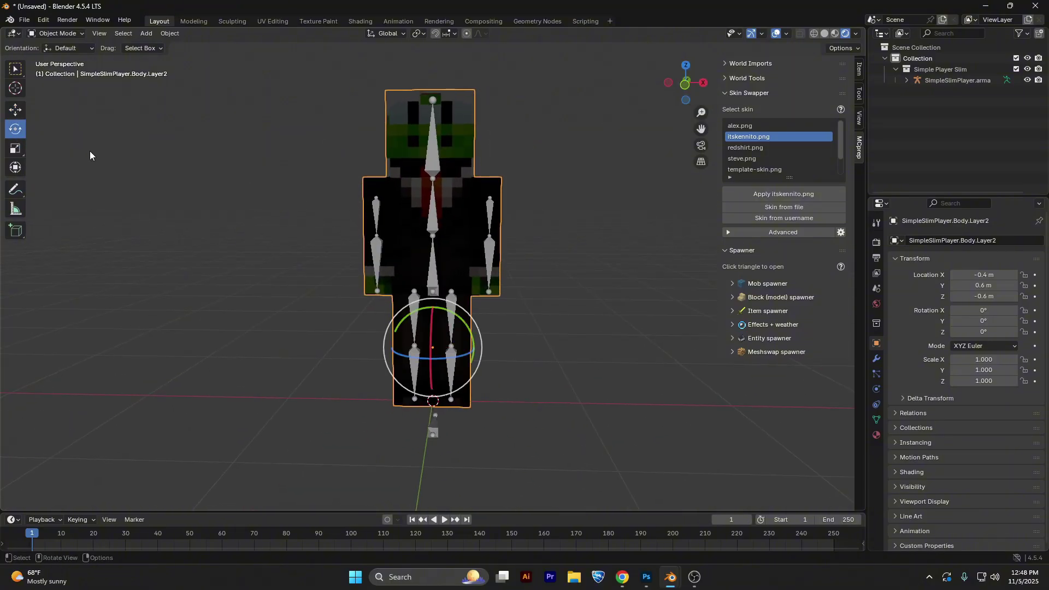
pyautogui.click(431, 163)
pyautogui.press('Tab')
pyautogui.click(55, 33)
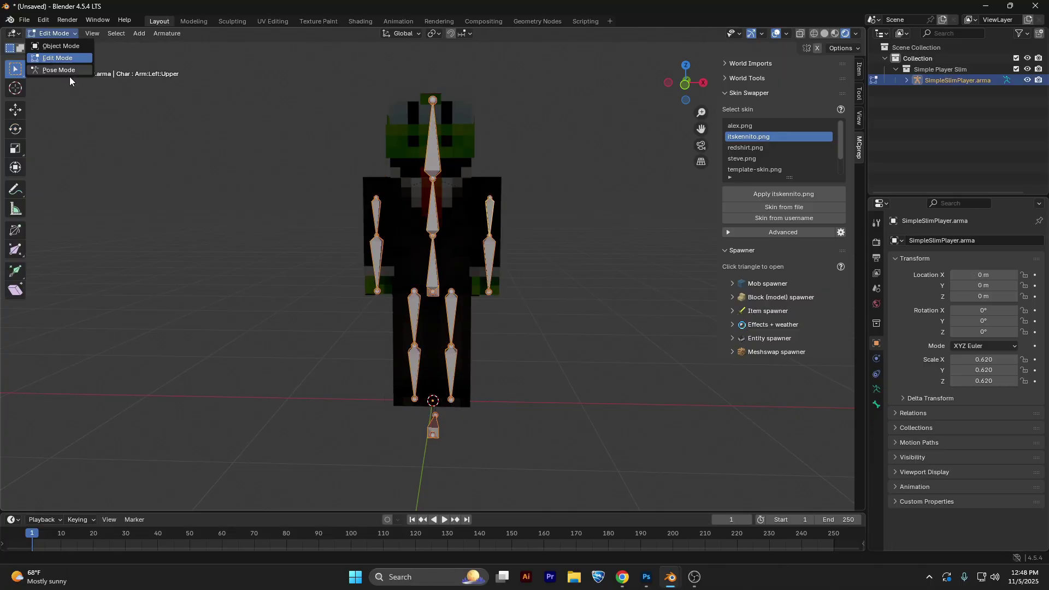
pyautogui.click(67, 71)
# - Rotate the armature's body, arm and leg bones into a running pose with one arm extended and the legs apart
pyautogui.click(435, 214)
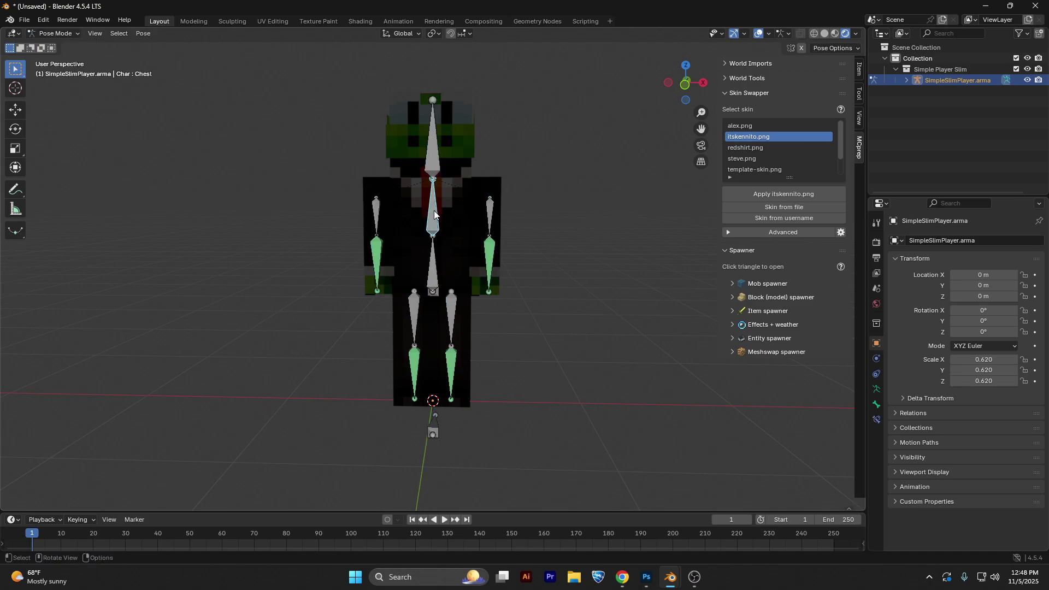
pyautogui.click(14, 128)
pyautogui.moveTo(455, 241); pyautogui.dragTo(419, 255)
pyautogui.rightClick(419, 255)
pyautogui.click(444, 196)
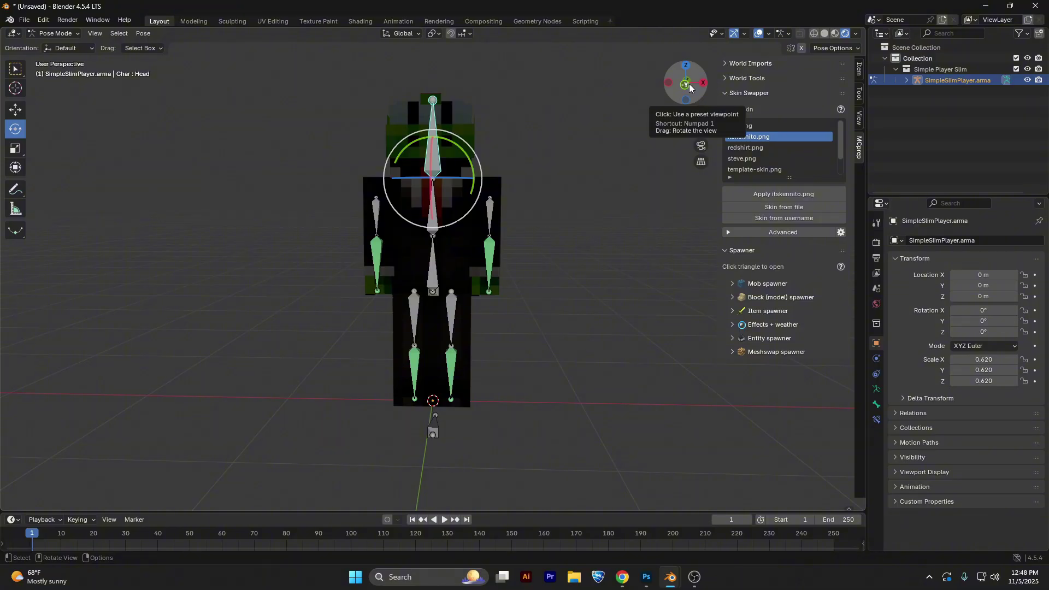
pyautogui.click(438, 273)
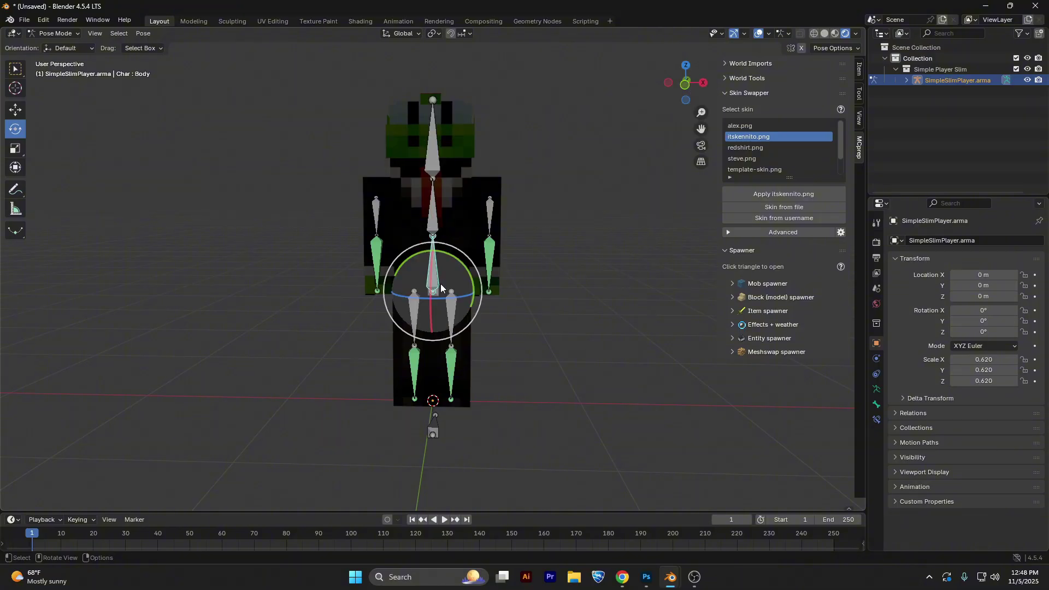
pyautogui.click(451, 320)
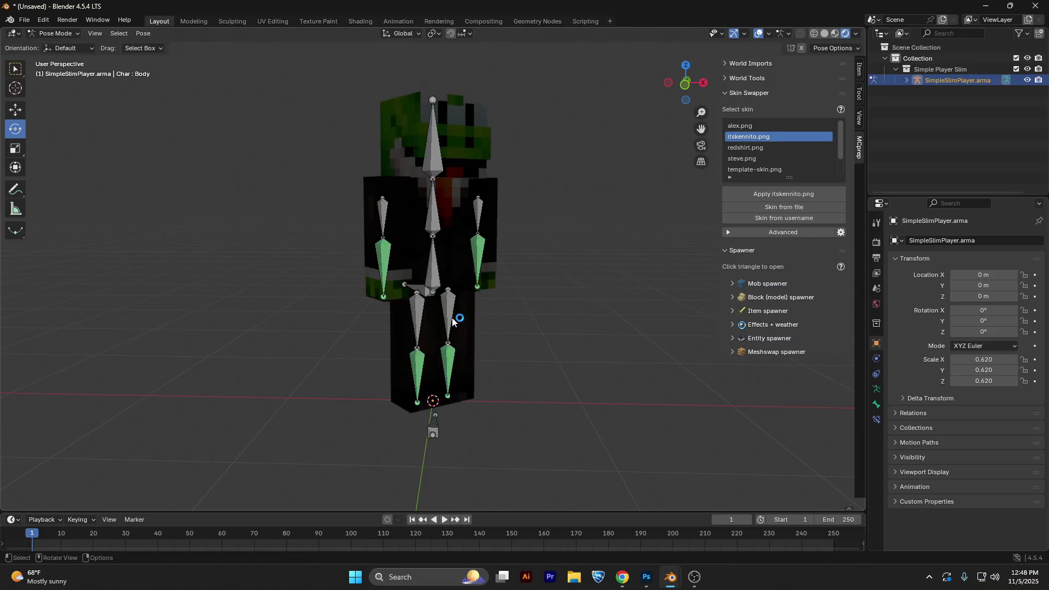
pyautogui.moveTo(416, 270); pyautogui.dragTo(598, 197)
pyautogui.moveTo(687, 82); pyautogui.dragTo(683, 86)
pyautogui.click(469, 213)
pyautogui.click(355, 257)
pyautogui.click(470, 207)
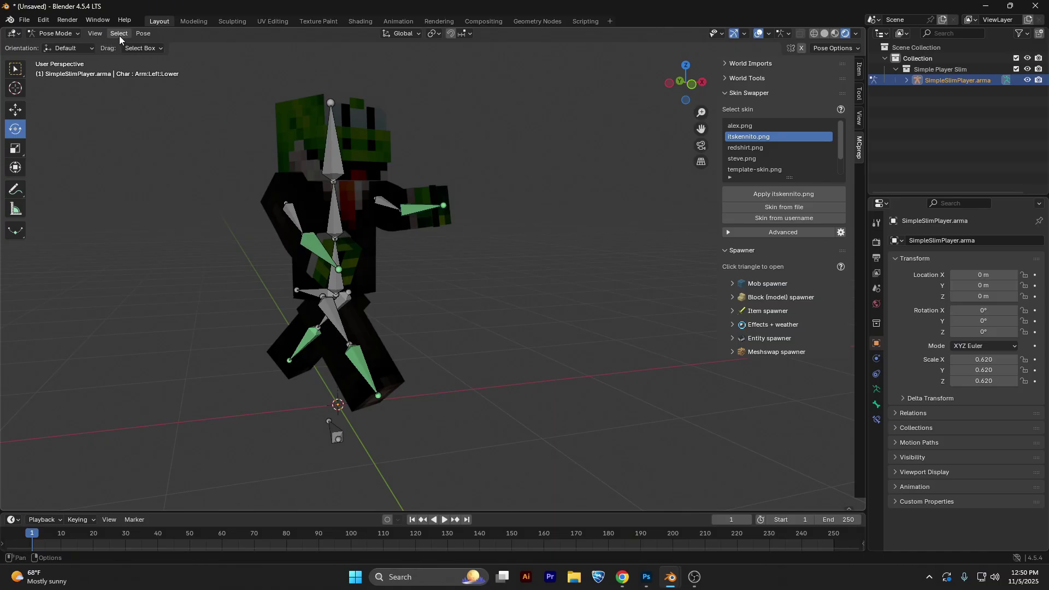
# - Return to Object Mode, then add an area light rotated about 189° around the X axis to shine upward
pyautogui.click(64, 35)
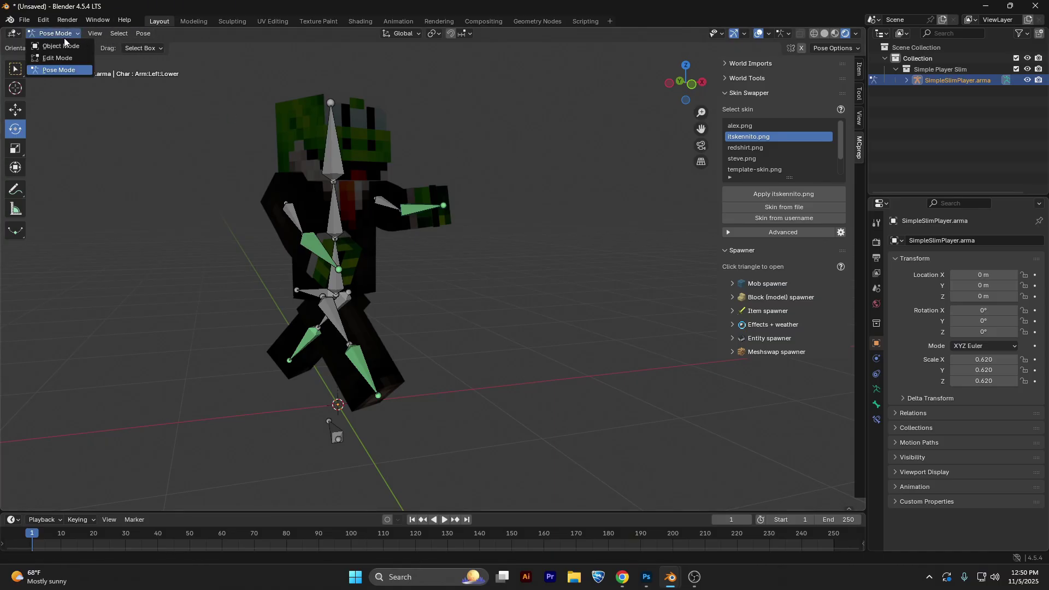
pyautogui.click(64, 44)
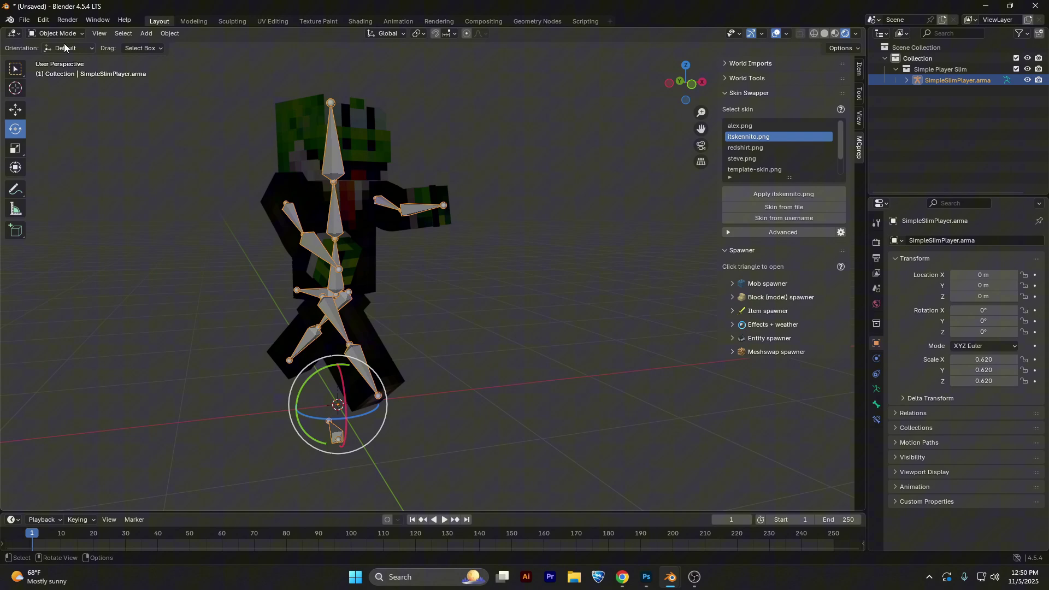
pyautogui.click(147, 37)
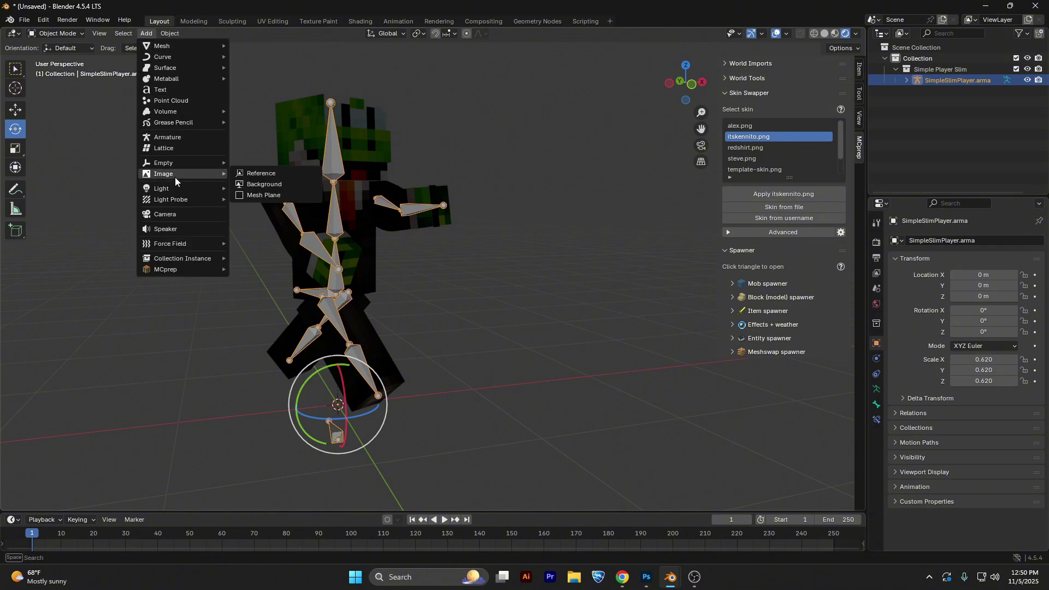
pyautogui.moveTo(176, 186)
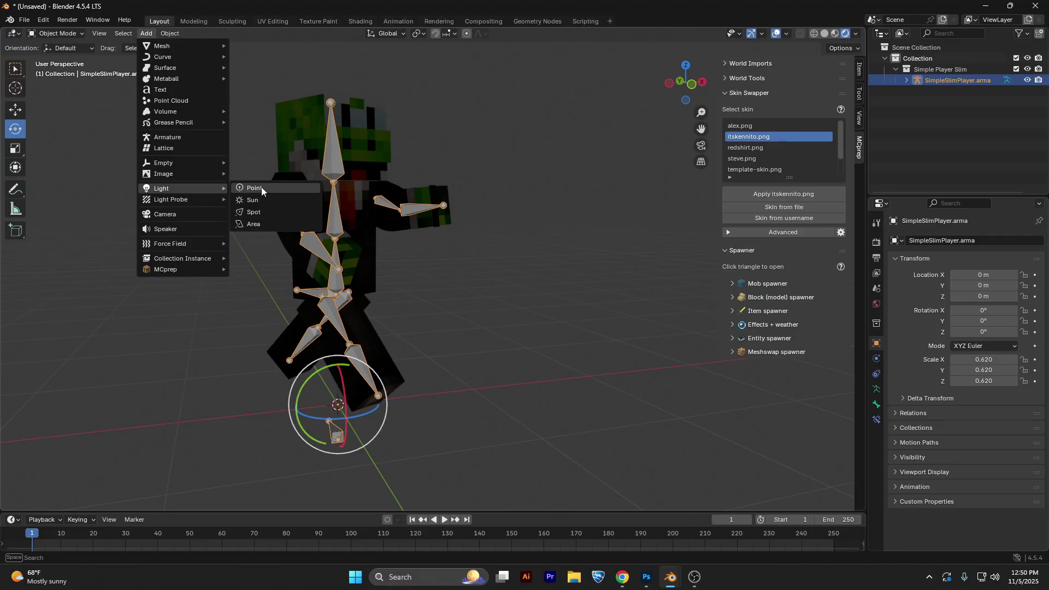
pyautogui.click(263, 226)
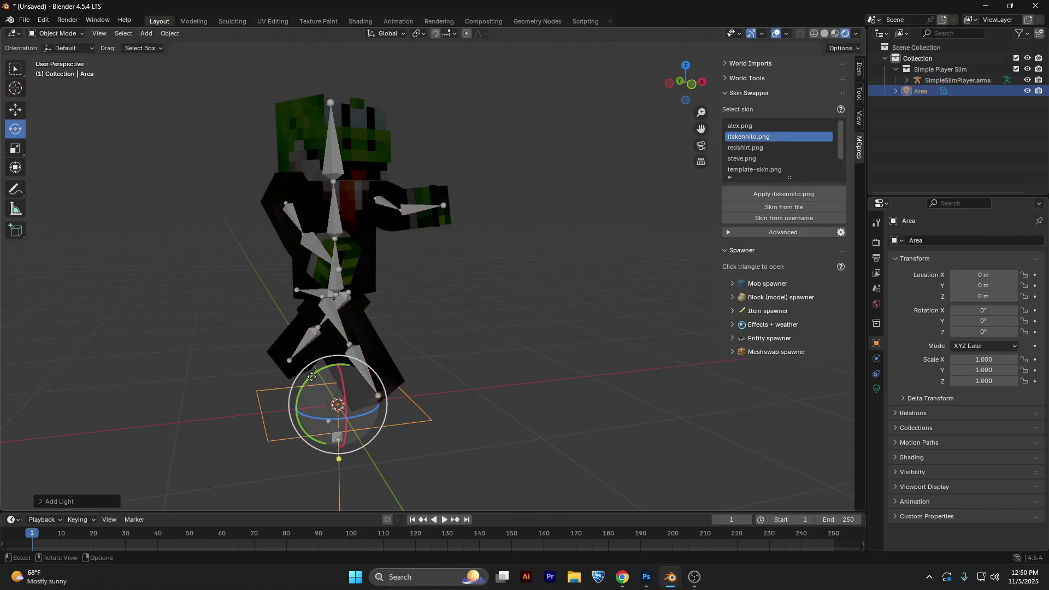
pyautogui.moveTo(342, 376); pyautogui.dragTo(316, 466)
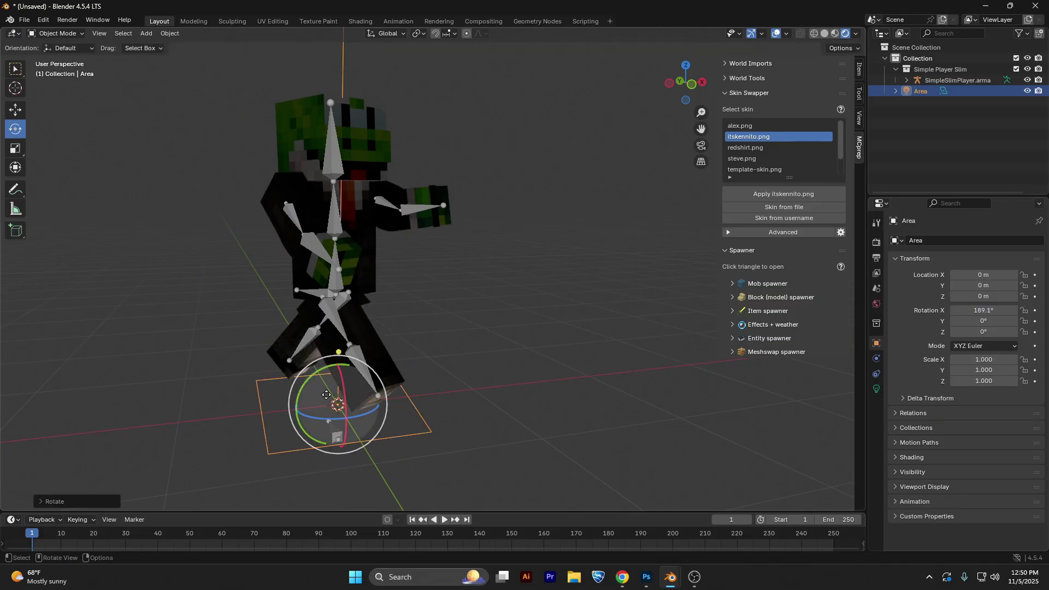
# - Scale the floor area light up to about 2.03, then duplicate it and stand the duplicate upright behind the character
pyautogui.press('s')
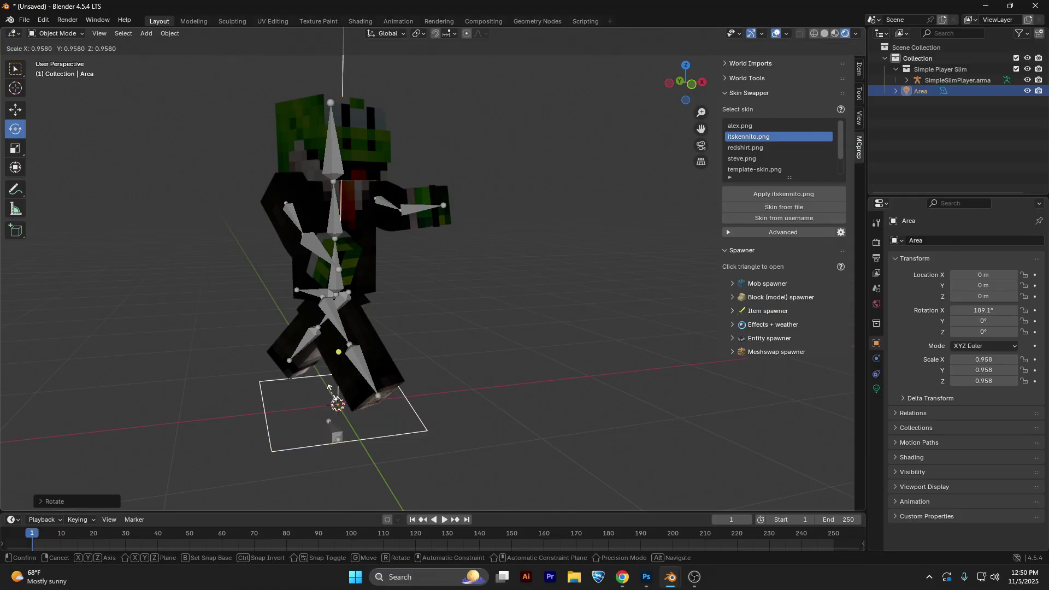
pyautogui.click(337, 376)
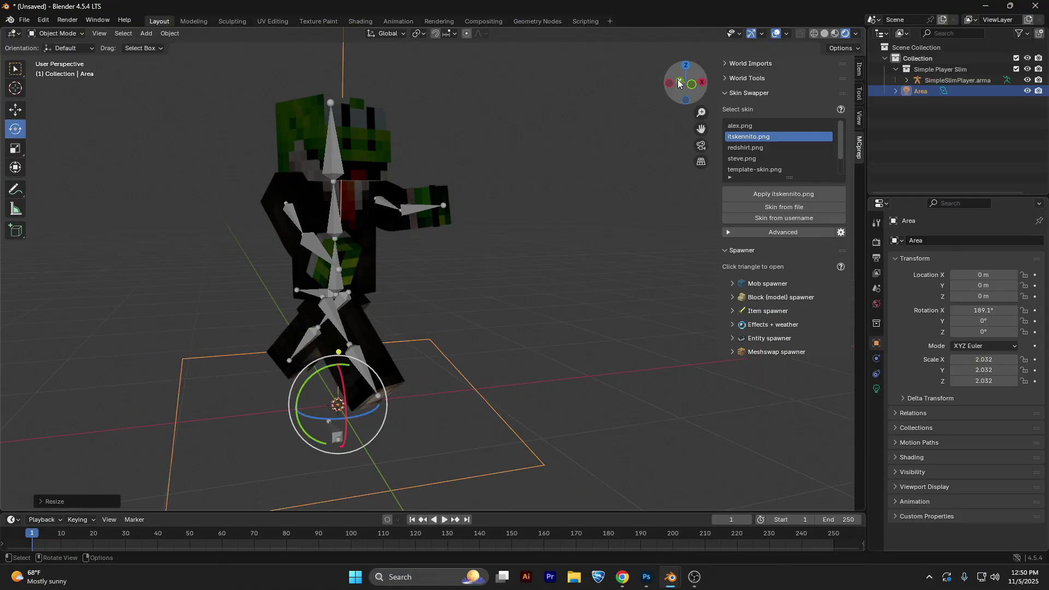
pyautogui.moveTo(685, 82)
pyautogui.mouseDown()
pyautogui.moveTo(671, 83)
pyautogui.moveTo(689, 83)
pyautogui.mouseUp()
pyautogui.hotkey('shift', 'd')
pyautogui.click(15, 129)
pyautogui.moveTo(417, 228); pyautogui.dragTo(405, 227)
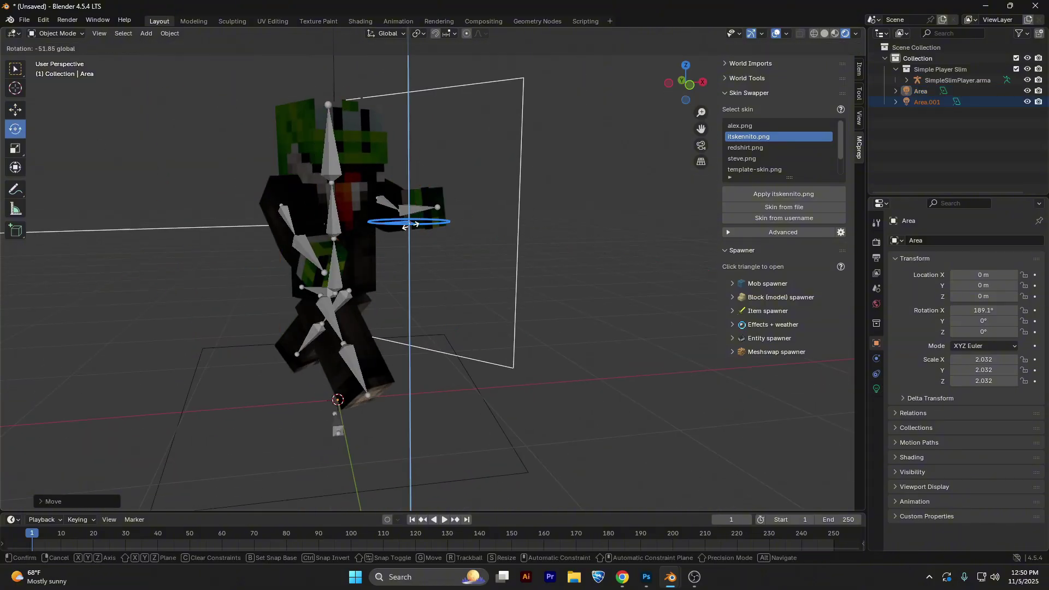
# - Paste a copy of the upright area light, rotate it around to face the character and move it out in front
pyautogui.moveTo(686, 82); pyautogui.dragTo(684, 98)
pyautogui.hotkey('ctrl', 'c')
pyautogui.hotkey('ctrl', 'v')
pyautogui.moveTo(402, 213); pyautogui.dragTo(355, 224)
pyautogui.click(15, 110)
pyautogui.moveTo(399, 203); pyautogui.dragTo(462, 220)
pyautogui.moveTo(686, 82); pyautogui.dragTo(671, 101)
# - Scale the front area light up to about 3.63 and readjust its angle towards the character
pyautogui.press('s')
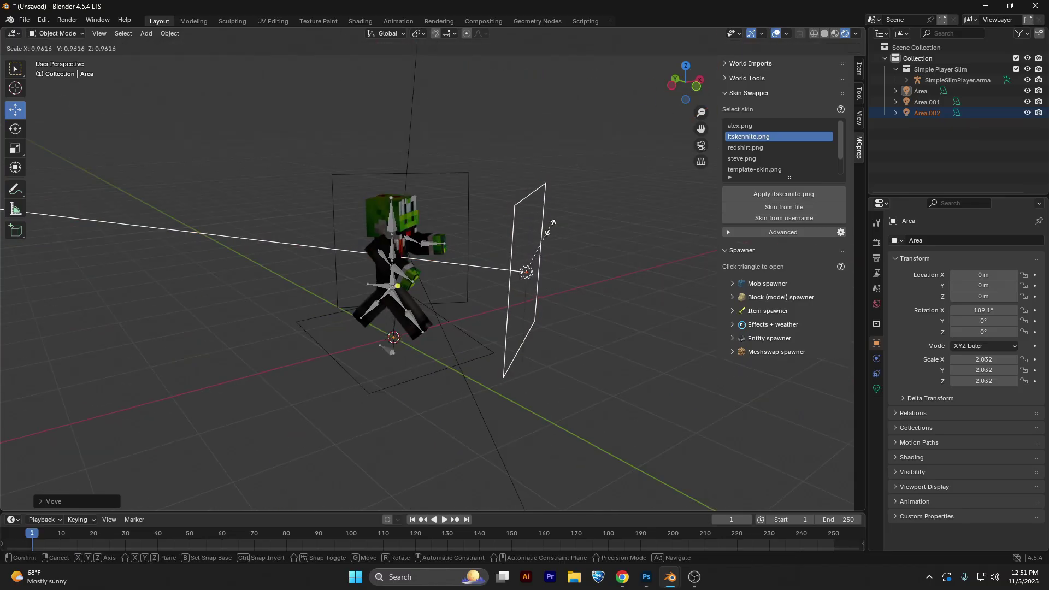
pyautogui.click(584, 200)
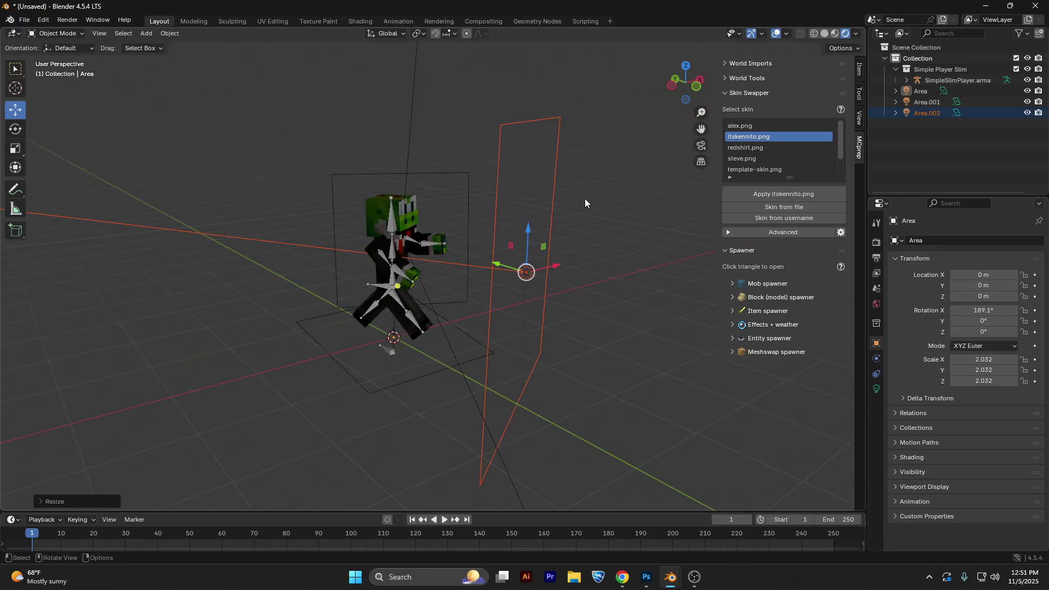
pyautogui.moveTo(691, 88)
pyautogui.mouseDown()
pyautogui.moveTo(674, 93)
pyautogui.moveTo(702, 102)
pyautogui.moveTo(675, 89)
pyautogui.mouseUp()
pyautogui.hotkey('ctrl', 'z')
pyautogui.hotkey('ctrl', 'z')
pyautogui.moveTo(685, 82); pyautogui.dragTo(675, 83)
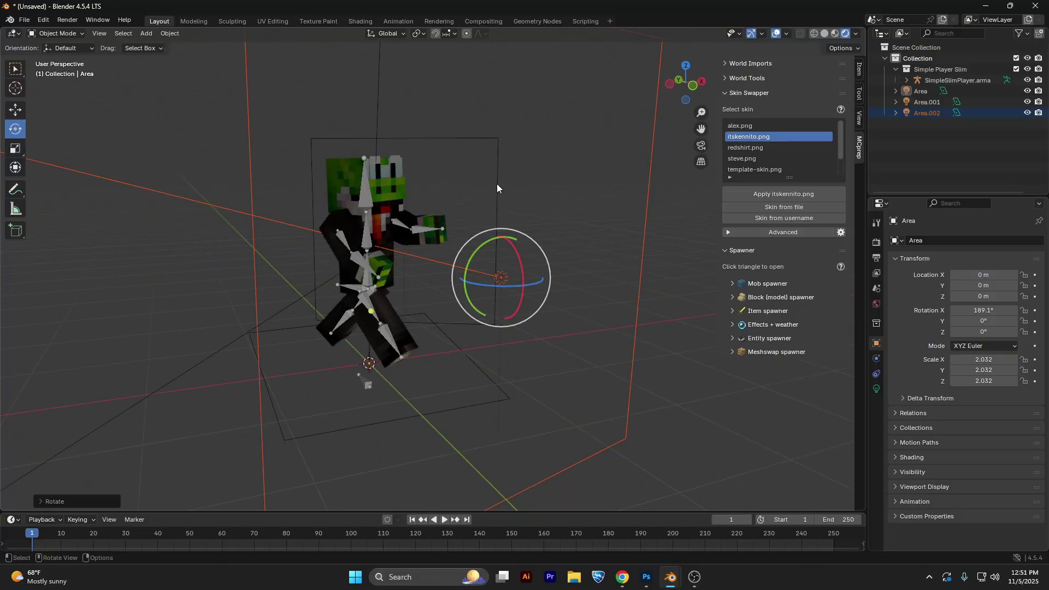
# - Raise the power of the large front light, then set the power of the light behind the character to 31.4
pyautogui.click(496, 184)
pyautogui.click(647, 222)
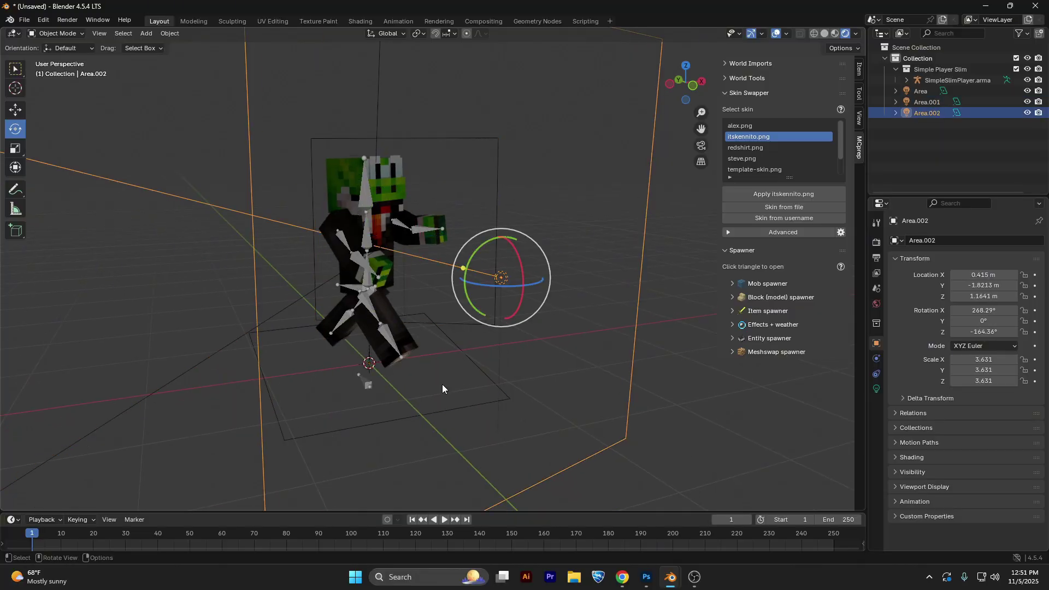
pyautogui.click(877, 390)
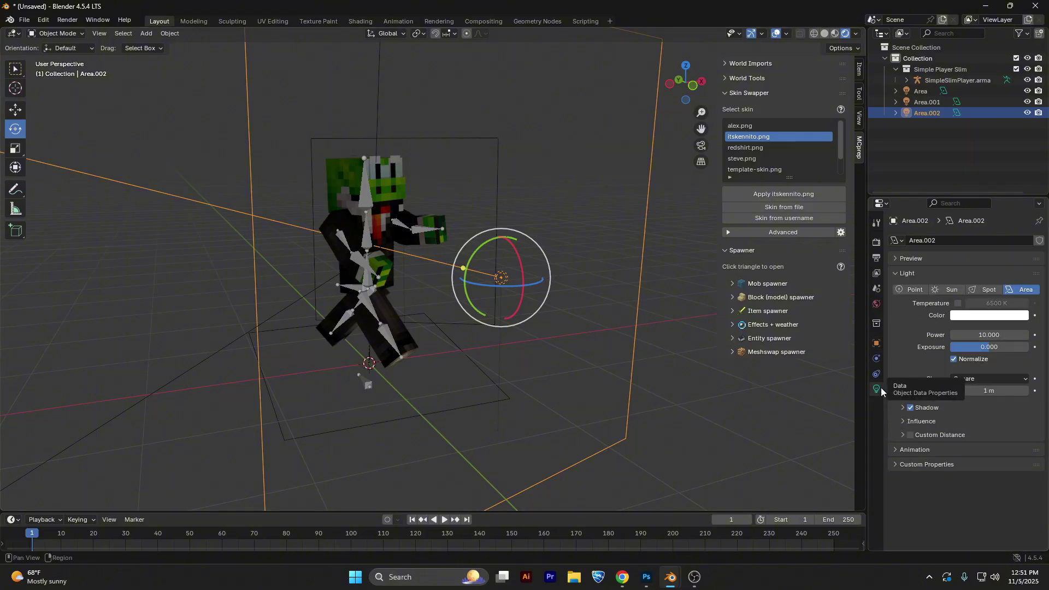
pyautogui.moveTo(964, 338); pyautogui.dragTo(989, 335)
pyautogui.click(497, 194)
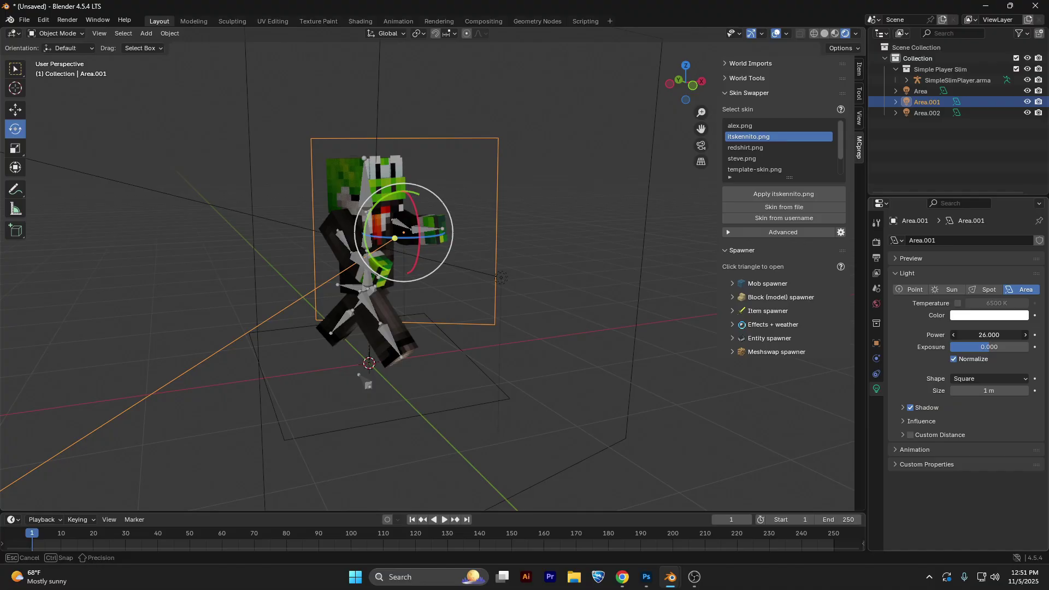
pyautogui.moveTo(988, 335); pyautogui.dragTo(989, 335)
pyautogui.click(411, 430)
pyautogui.click(501, 277)
# - Paste a copy of the back area light, shift it off the original and lower the back light's power to 20.6
pyautogui.moveTo(678, 91)
pyautogui.mouseDown()
pyautogui.moveTo(656, 98)
pyautogui.moveTo(694, 85)
pyautogui.mouseUp()
pyautogui.click(416, 234)
pyautogui.hotkey('ctrl', 'v')
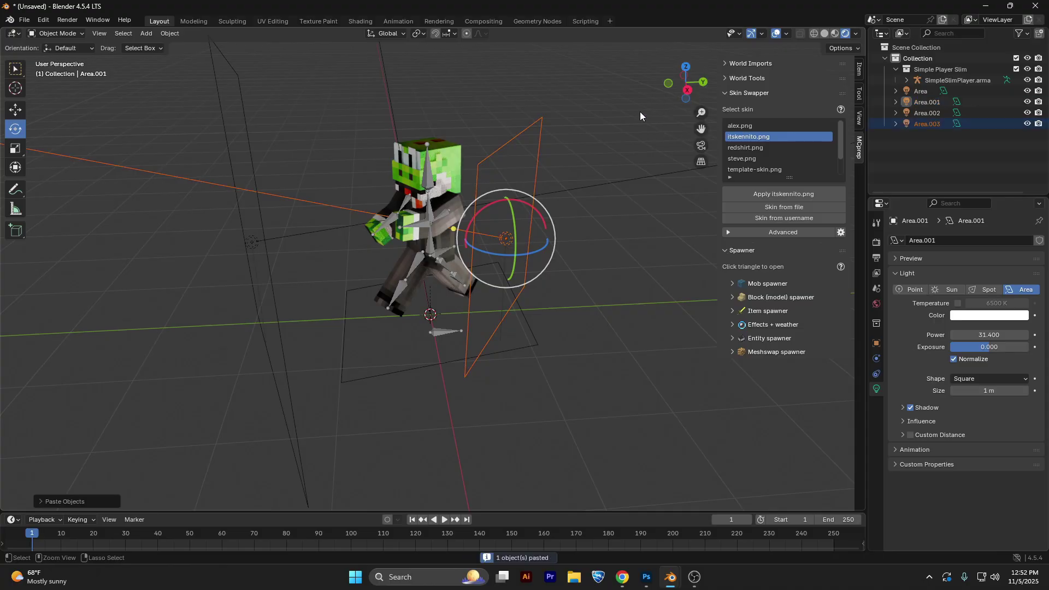
pyautogui.moveTo(464, 251); pyautogui.dragTo(570, 183)
pyautogui.moveTo(988, 335); pyautogui.dragTo(971, 335)
# - Move the newly pasted light down on the character's right side and rotate it to shine on him
pyautogui.click(16, 109)
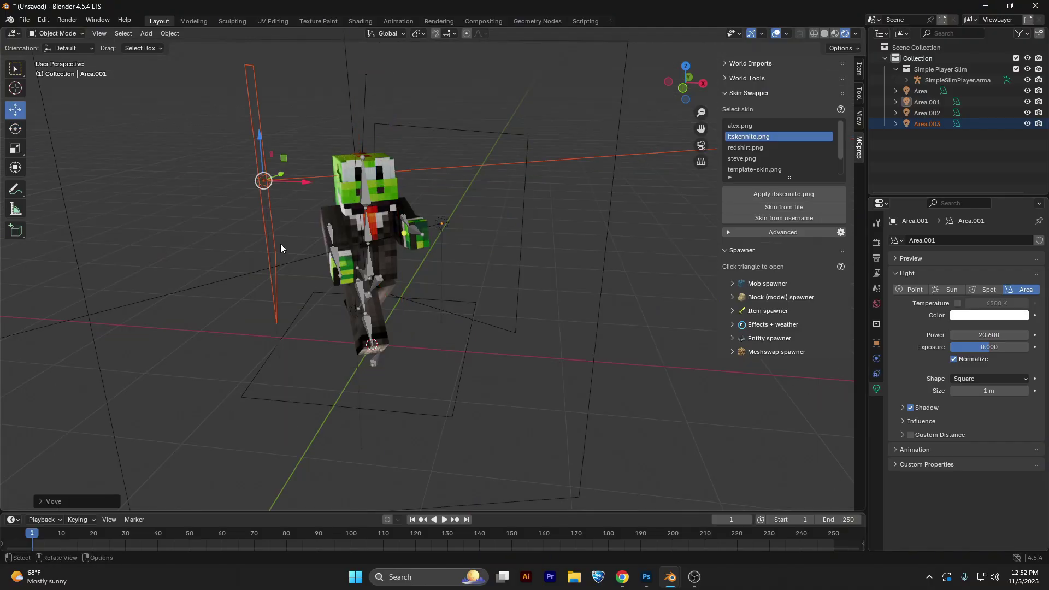
pyautogui.moveTo(259, 135); pyautogui.dragTo(263, 200)
pyautogui.moveTo(383, 295); pyautogui.dragTo(398, 290)
pyautogui.click(15, 129)
pyautogui.moveTo(276, 264); pyautogui.dragTo(298, 266)
pyautogui.click(15, 109)
pyautogui.moveTo(685, 83)
pyautogui.mouseDown()
pyautogui.moveTo(696, 79)
pyautogui.moveTo(680, 77)
pyautogui.mouseUp()
# - Lower the back light's power to 0.3, then select the side light and set its power to 15.3
pyautogui.moveTo(988, 335)
pyautogui.mouseDown()
pyautogui.moveTo(956, 335)
pyautogui.moveTo(990, 335)
pyautogui.mouseUp()
pyautogui.keyDown('ctrl'); pyautogui.click(927, 124); pyautogui.keyUp('ctrl')
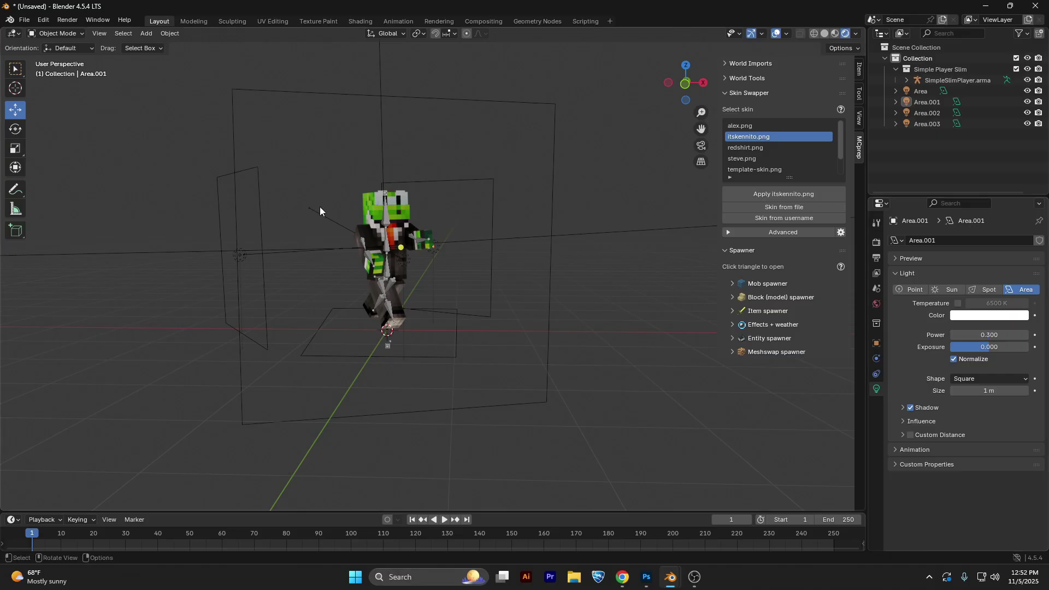
pyautogui.click(319, 207)
pyautogui.moveTo(685, 83); pyautogui.dragTo(664, 107)
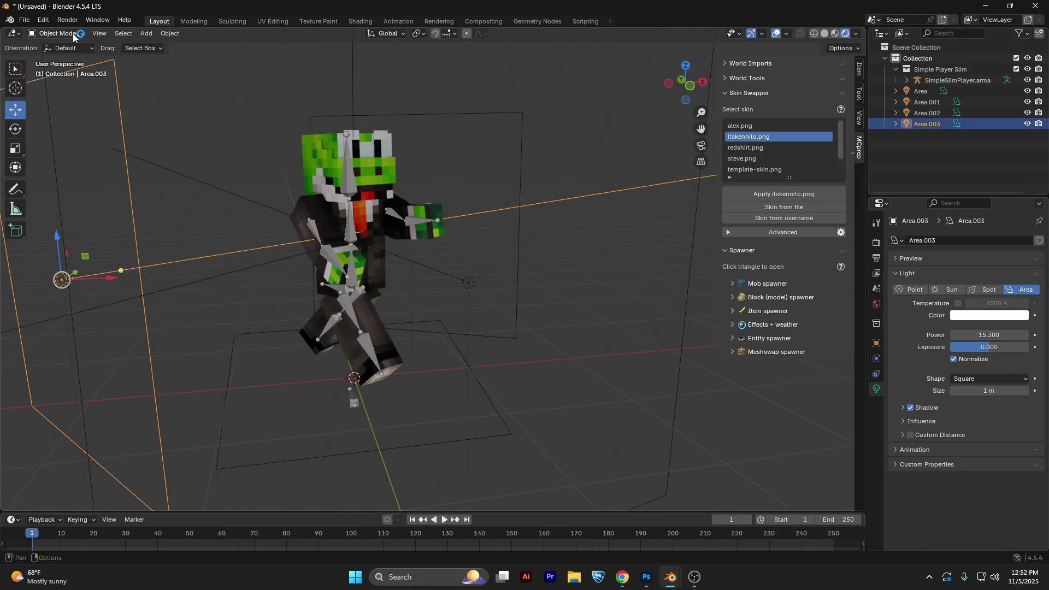
# - Add a camera, lock the camera to the view and look through it
pyautogui.click(145, 38)
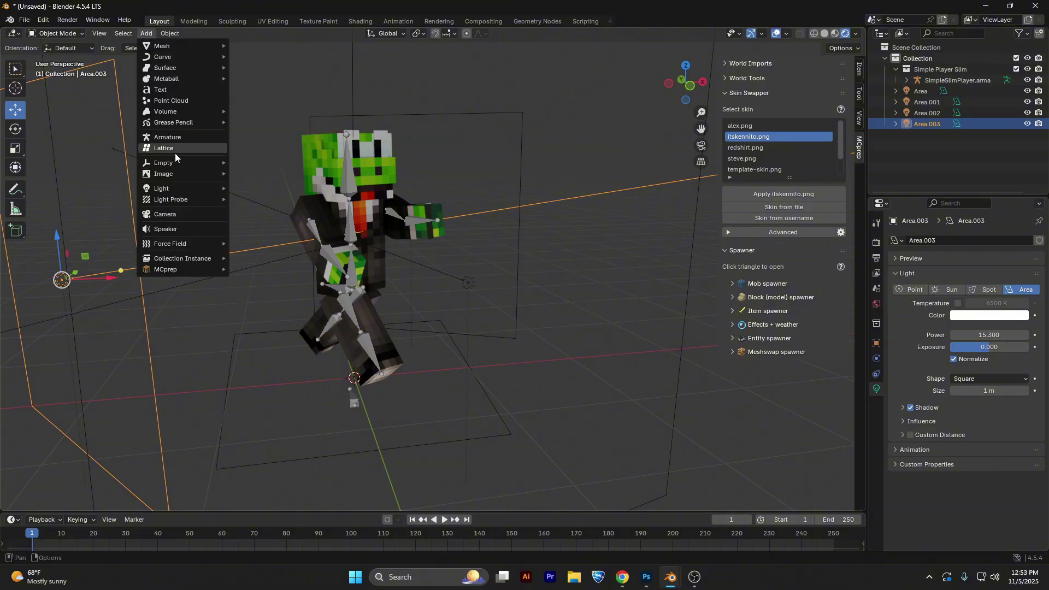
pyautogui.click(186, 213)
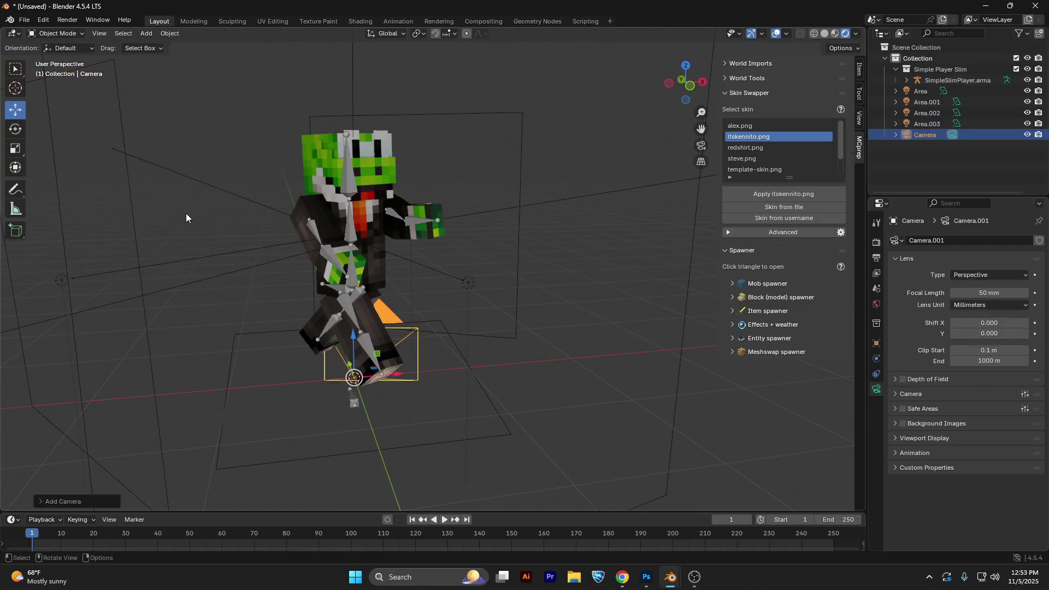
pyautogui.click(860, 122)
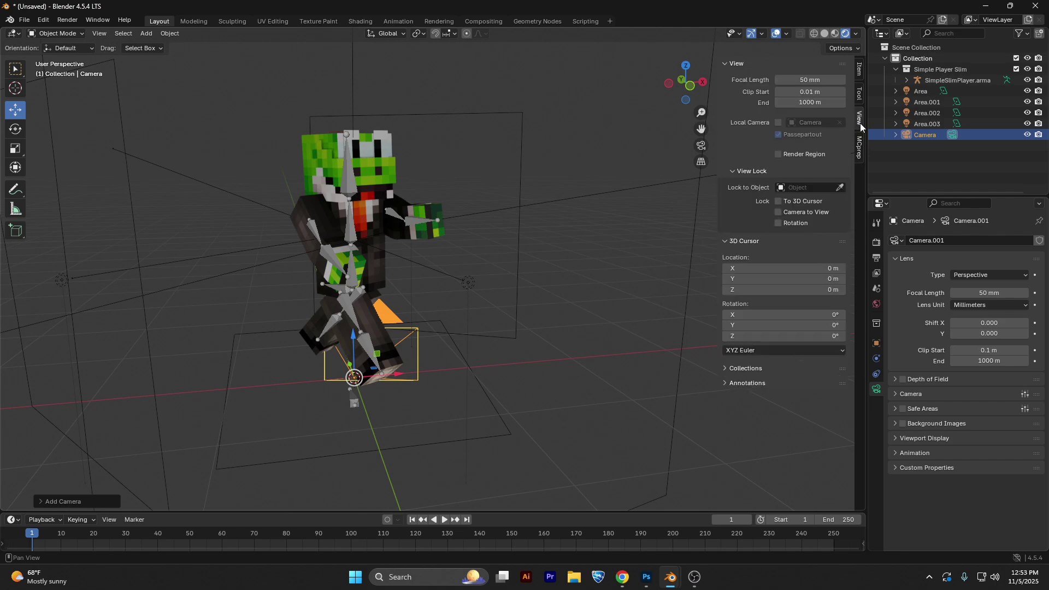
pyautogui.click(778, 212)
pyautogui.click(701, 147)
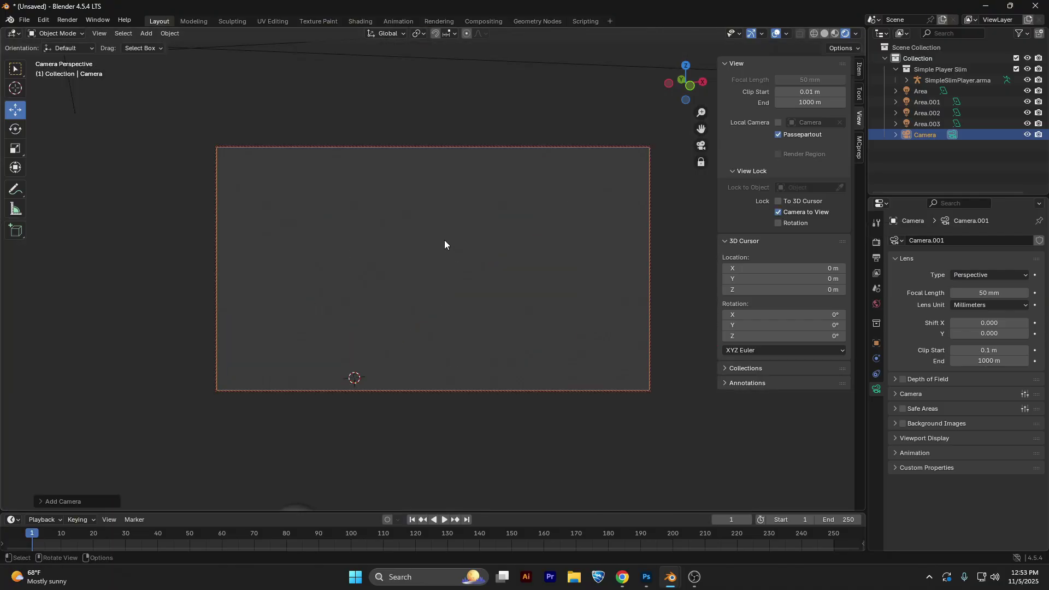
# - Pull the camera back and turn it so the running character comes into the frame
pyautogui.scroll(-8, 438, 235)
pyautogui.moveTo(700, 128); pyautogui.dragTo(703, 282)
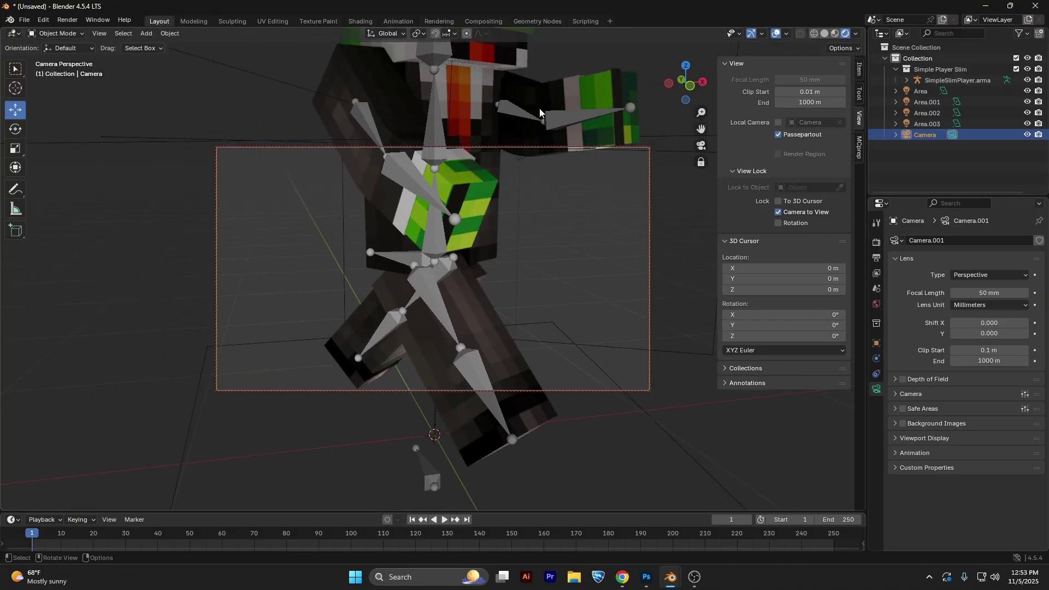
pyautogui.scroll(-3, 541, 108)
pyautogui.moveTo(699, 92); pyautogui.dragTo(713, 86)
pyautogui.moveTo(701, 129); pyautogui.dragTo(663, 141)
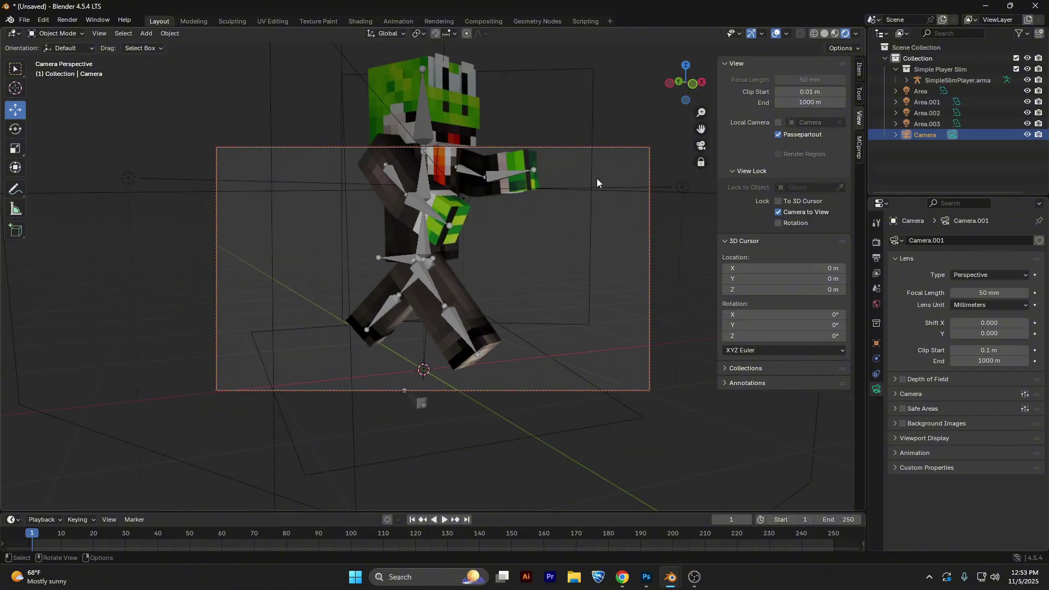
# - Hide the viewport overlays and reframe the camera so the whole character stands in the left part of the frame
pyautogui.click(775, 34)
pyautogui.scroll(-2, 538, 190)
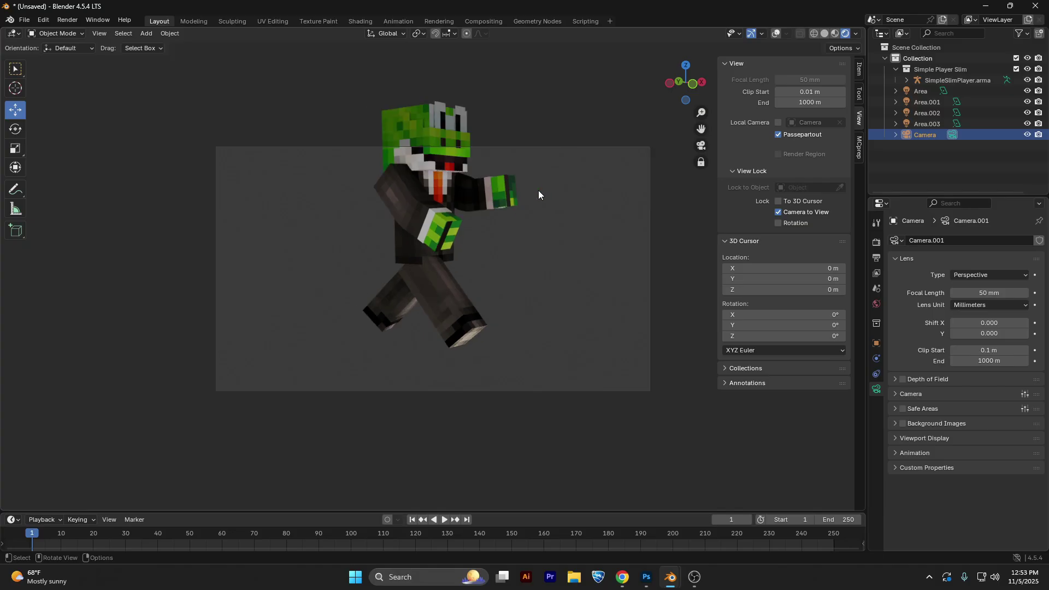
pyautogui.moveTo(700, 128); pyautogui.dragTo(601, 151)
pyautogui.moveTo(687, 76); pyautogui.dragTo(684, 90)
pyautogui.scroll(-1, 568, 163)
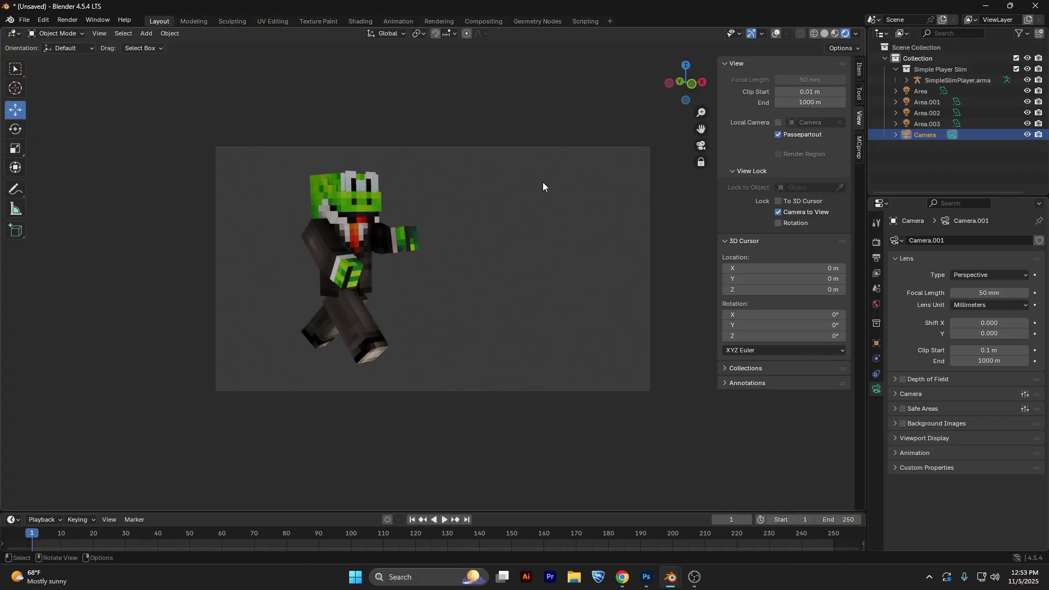
pyautogui.scroll(1, 542, 182)
pyautogui.moveTo(700, 129)
pyautogui.mouseDown()
pyautogui.moveTo(693, 134)
pyautogui.moveTo(701, 129)
pyautogui.mouseUp()
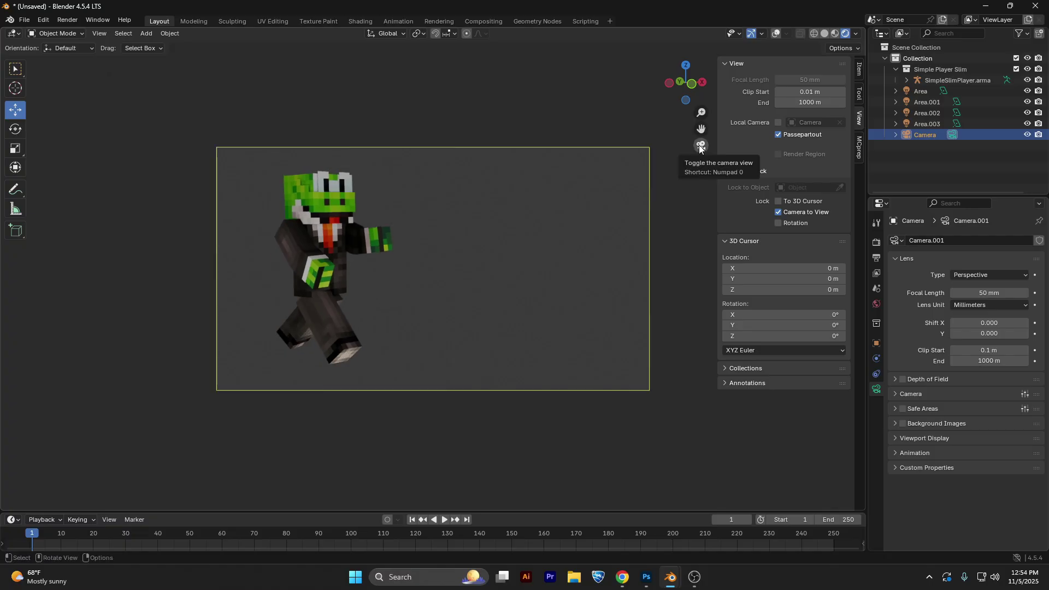
# - Leave the camera view with overlays shown again, then select the character's armature and switch it to Pose Mode
pyautogui.click(701, 145)
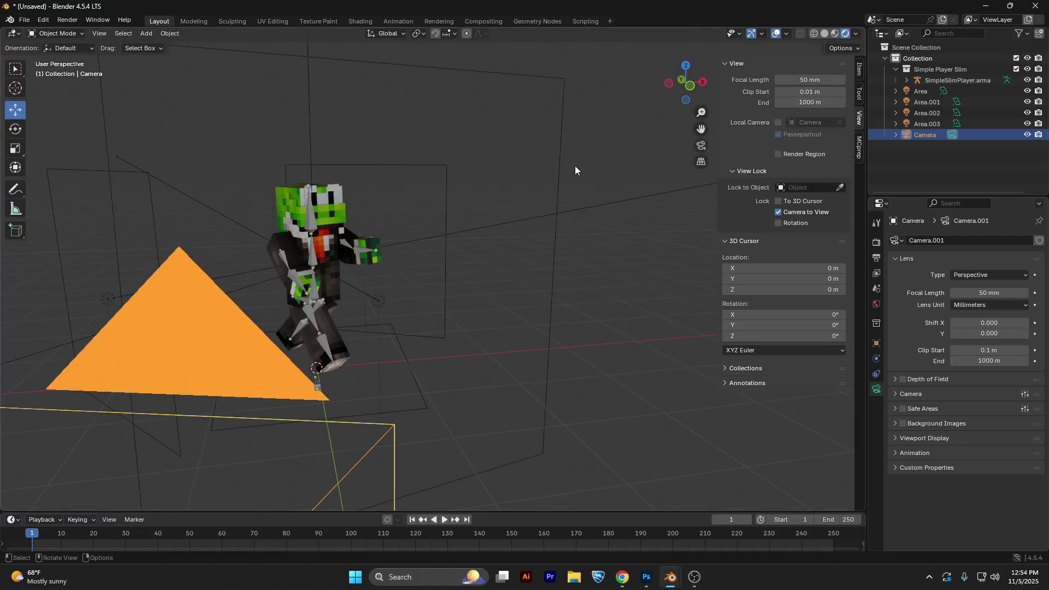
pyautogui.moveTo(682, 82); pyautogui.dragTo(360, 250)
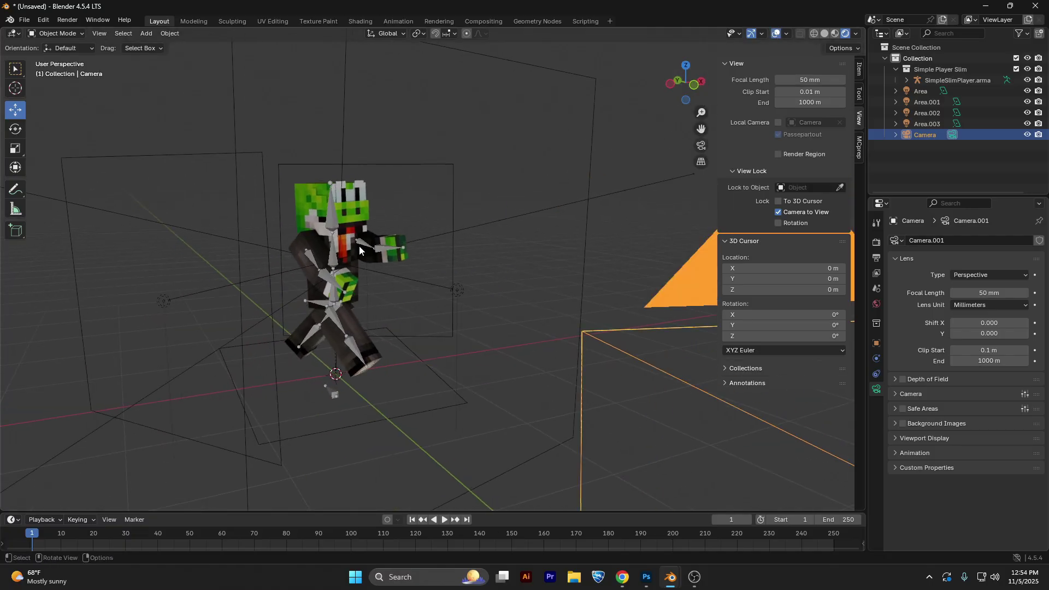
pyautogui.click(313, 261)
pyautogui.moveTo(682, 88); pyautogui.dragTo(671, 90)
pyautogui.scroll(1, 470, 167)
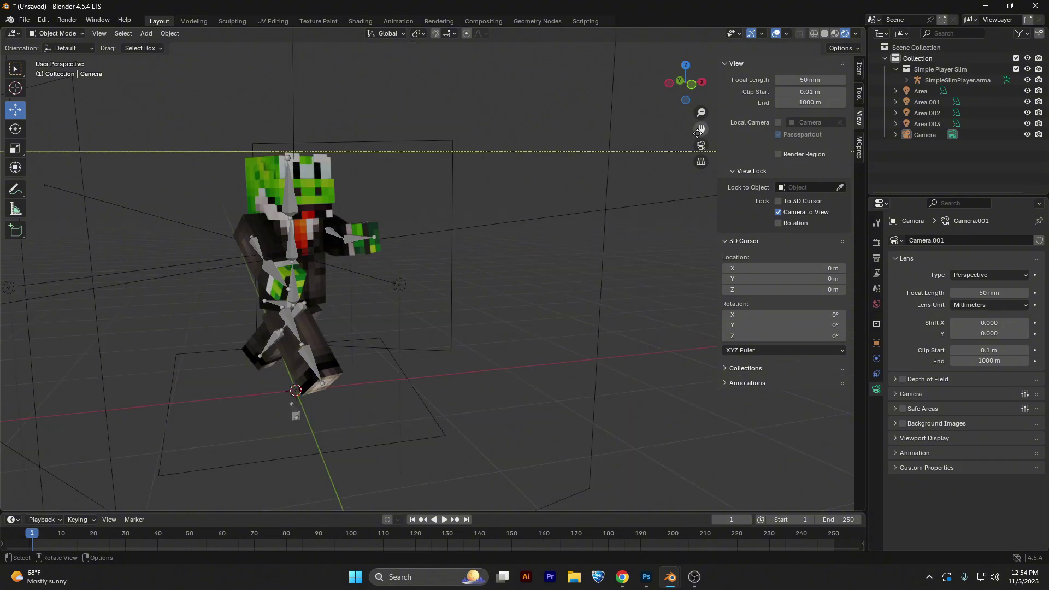
pyautogui.moveTo(698, 131); pyautogui.dragTo(372, 339)
pyautogui.click(371, 339)
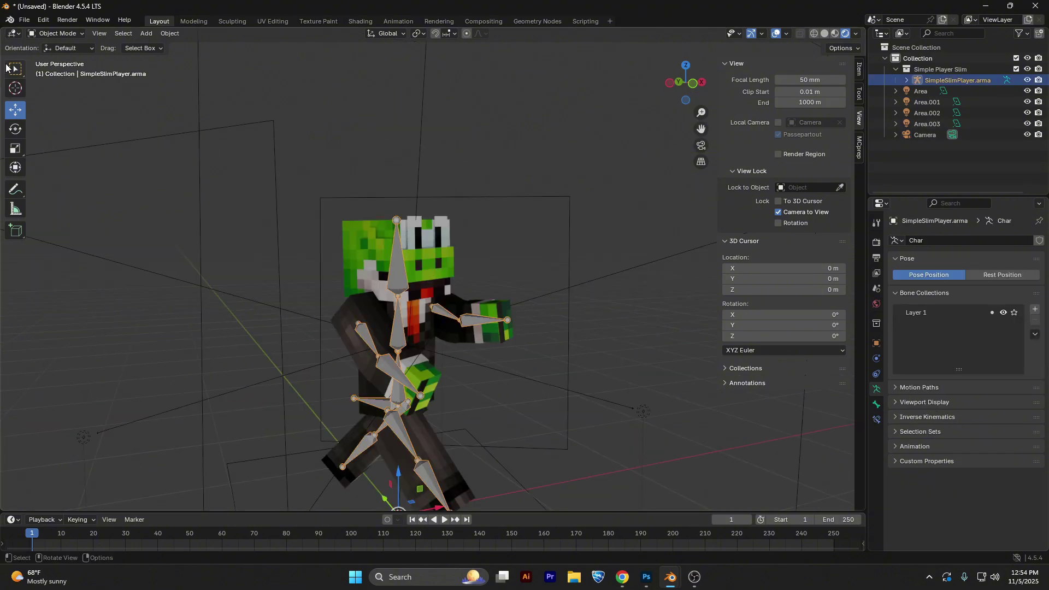
pyautogui.click(55, 33)
pyautogui.click(49, 70)
# - Rotate the right upper arm bone so the arm reaches out behind the character, then adjust the right lower arm bone
pyautogui.click(361, 346)
pyautogui.press('r')
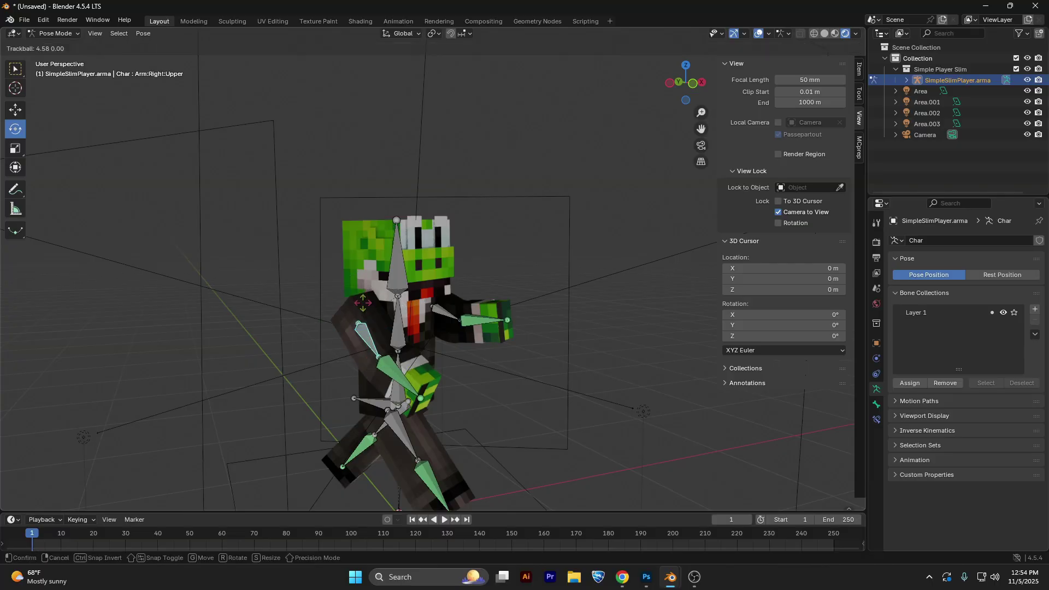
pyautogui.moveTo(273, 301); pyautogui.dragTo(275, 305)
pyautogui.moveTo(261, 323); pyautogui.dragTo(257, 306)
pyautogui.moveTo(687, 82); pyautogui.dragTo(786, 61)
pyautogui.moveTo(510, 273); pyautogui.dragTo(504, 263)
pyautogui.click(429, 318)
pyautogui.moveTo(425, 282); pyautogui.dragTo(424, 276)
# - Refine the right upper arm's rotation from several sides so the arm swings back and slightly down, close to the body
pyautogui.moveTo(686, 82); pyautogui.dragTo(645, 83)
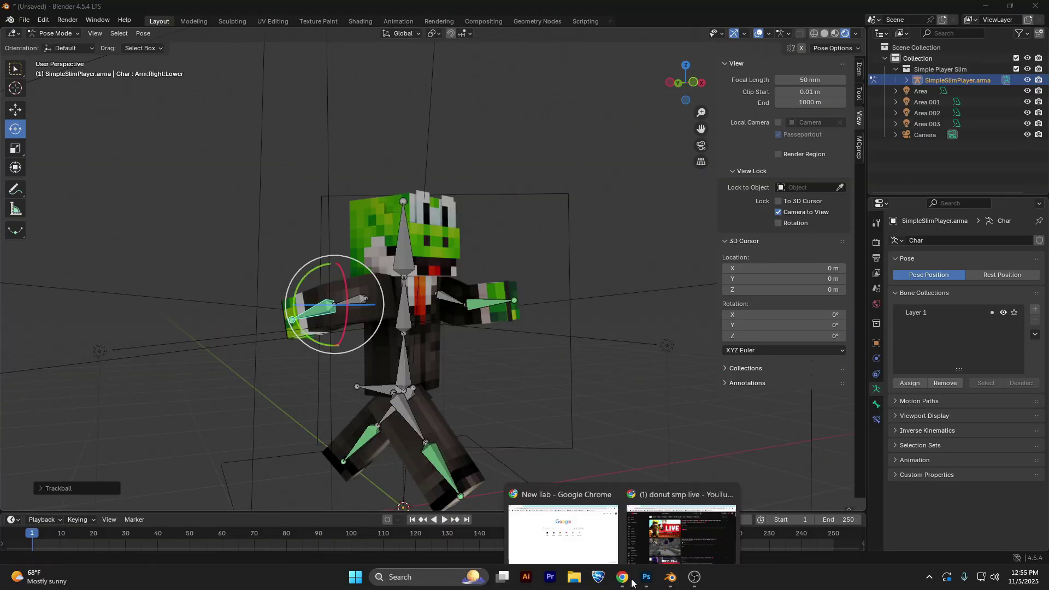
pyautogui.click(353, 302)
pyautogui.moveTo(390, 286); pyautogui.dragTo(386, 280)
pyautogui.moveTo(334, 273); pyautogui.dragTo(329, 285)
pyautogui.moveTo(350, 282); pyautogui.dragTo(353, 278)
pyautogui.moveTo(695, 79); pyautogui.dragTo(708, 80)
pyautogui.moveTo(349, 306); pyautogui.dragTo(352, 314)
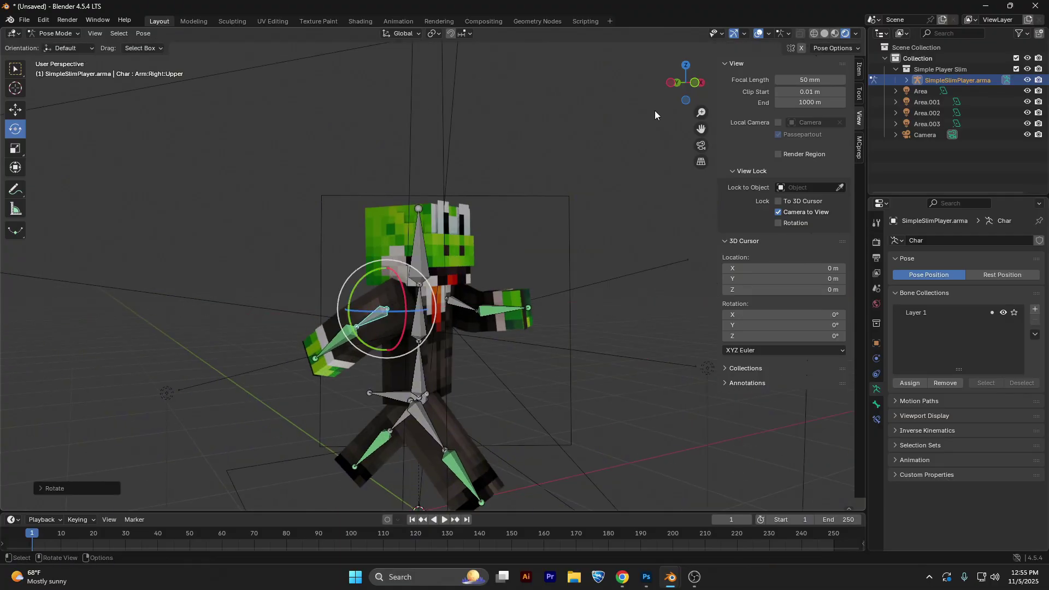
pyautogui.moveTo(686, 82); pyautogui.dragTo(724, 83)
pyautogui.moveTo(484, 260); pyautogui.dragTo(491, 261)
pyautogui.moveTo(687, 82); pyautogui.dragTo(588, 82)
pyautogui.moveTo(258, 317); pyautogui.dragTo(268, 334)
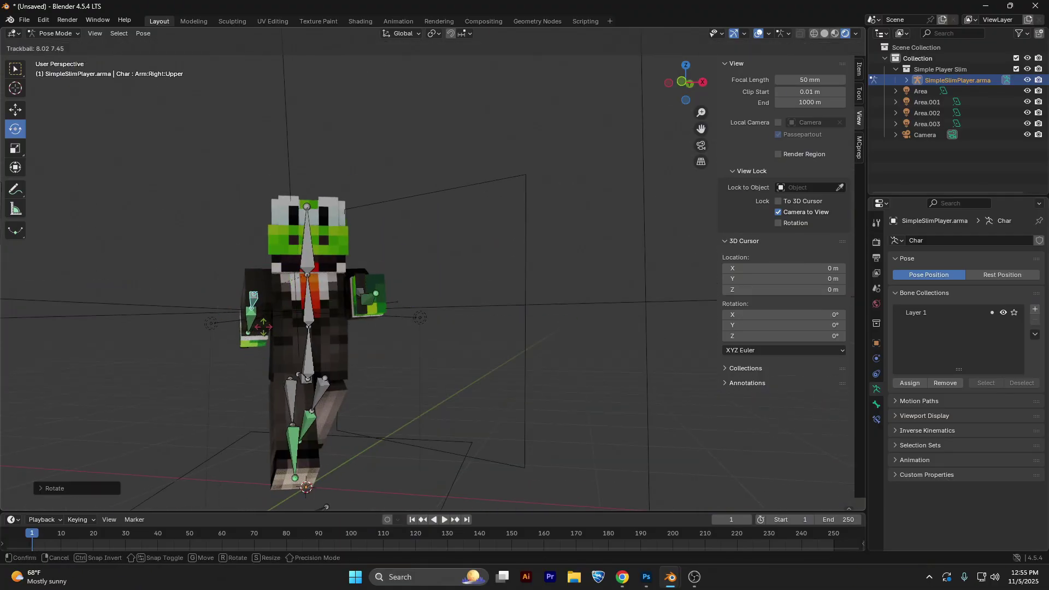
pyautogui.moveTo(686, 81); pyautogui.dragTo(656, 82)
# - Select the left upper arm bone and fine-tune its rotation
pyautogui.click(442, 327)
pyautogui.click(419, 307)
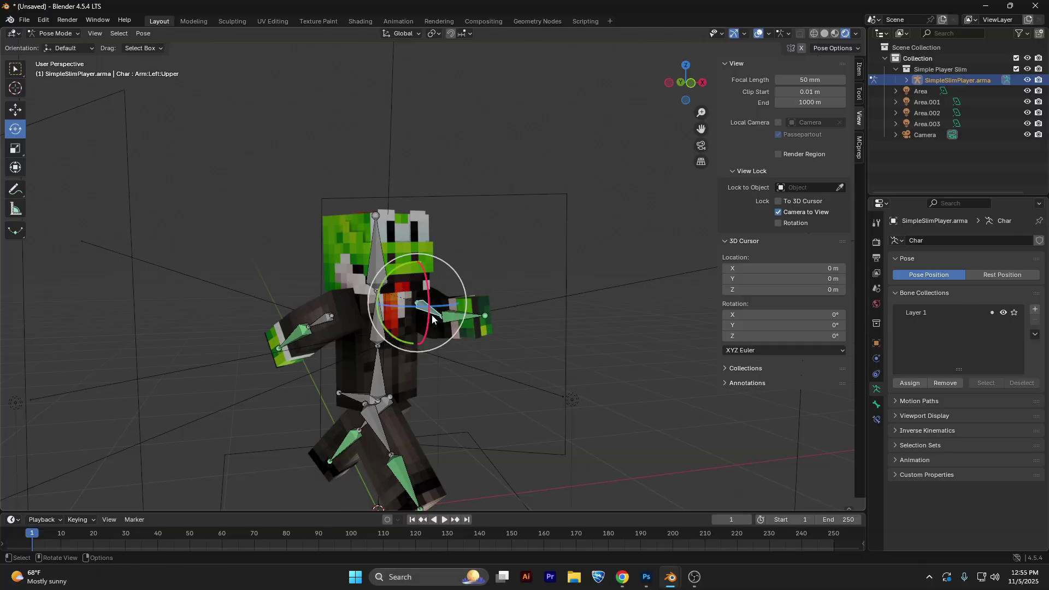
pyautogui.moveTo(424, 273); pyautogui.dragTo(428, 292)
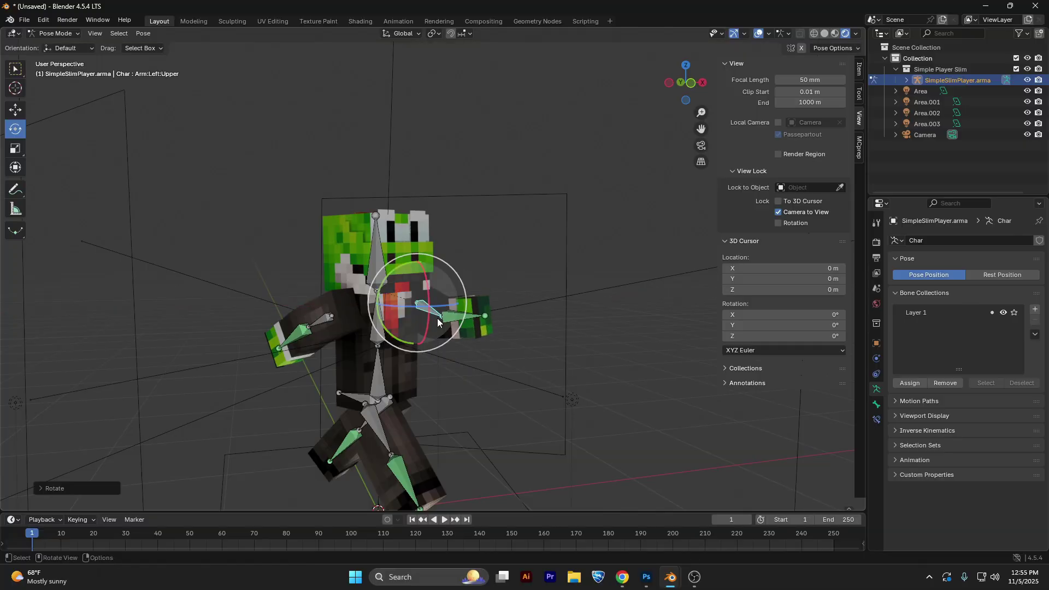
# - Place an end crystal in the scene with MCprep's item spawner
pyautogui.click(857, 146)
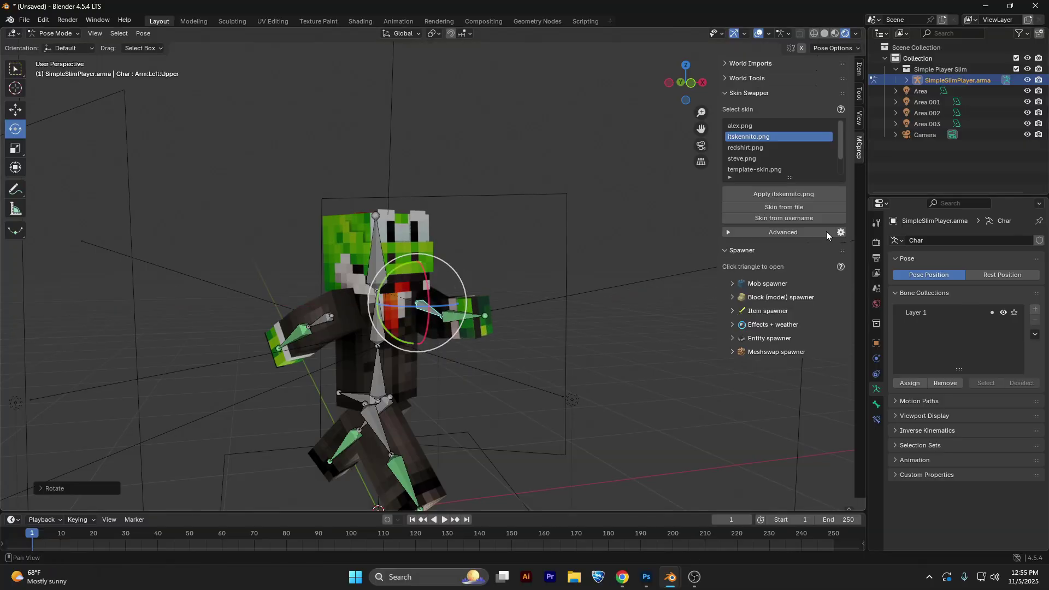
pyautogui.click(733, 310)
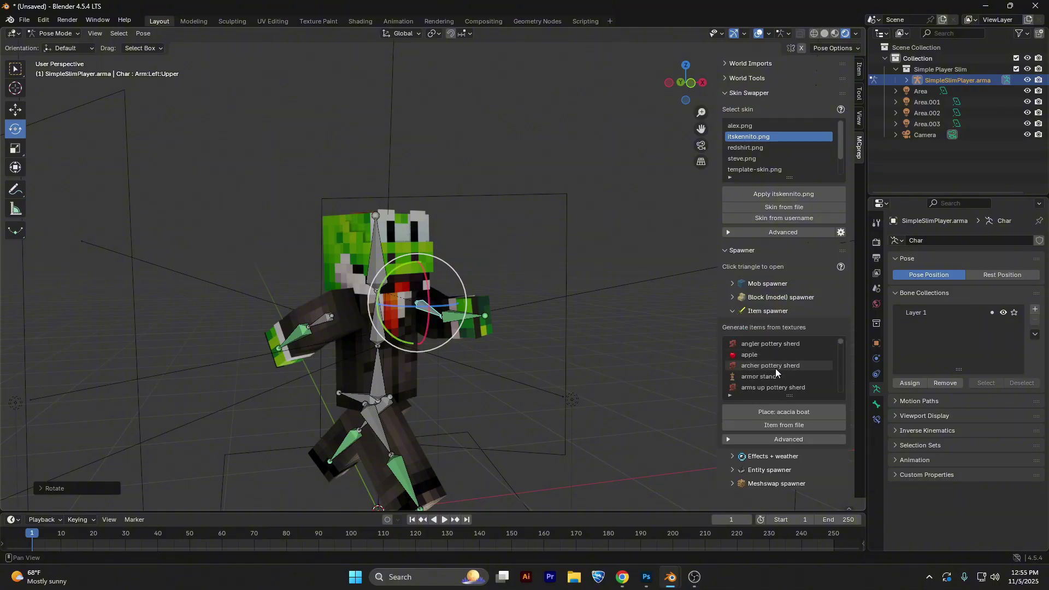
pyautogui.scroll(-6, 775, 368)
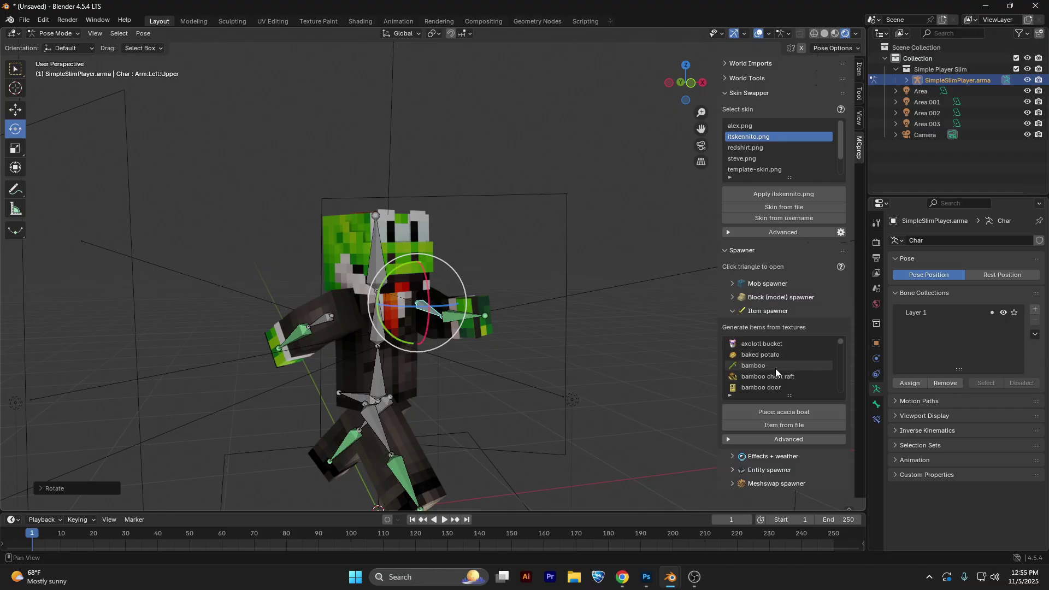
pyautogui.scroll(-20, 775, 368)
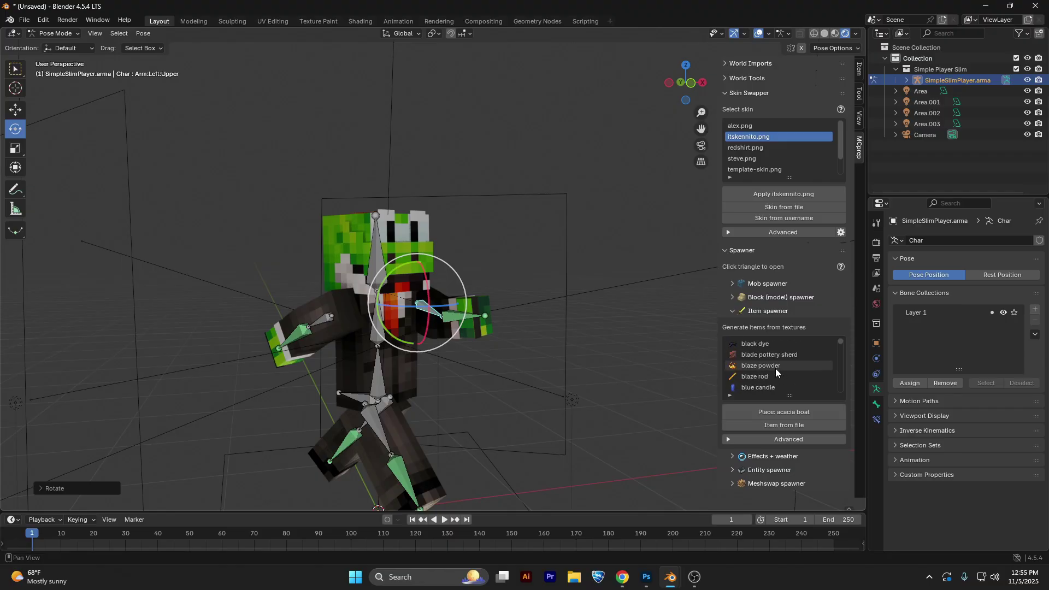
pyautogui.click(838, 362)
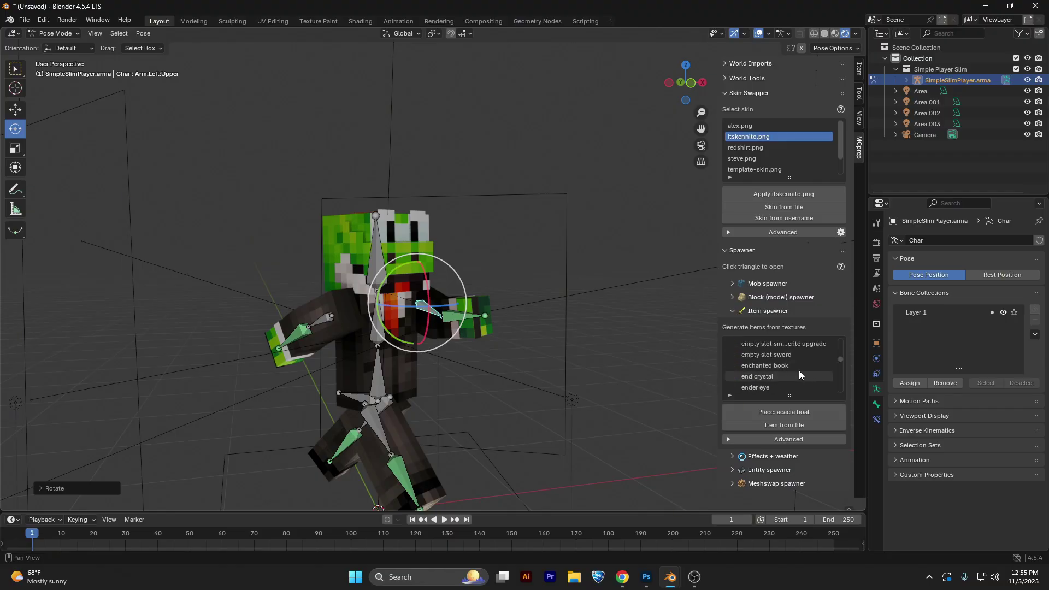
pyautogui.scroll(-1, 798, 370)
pyautogui.click(786, 365)
pyautogui.click(773, 414)
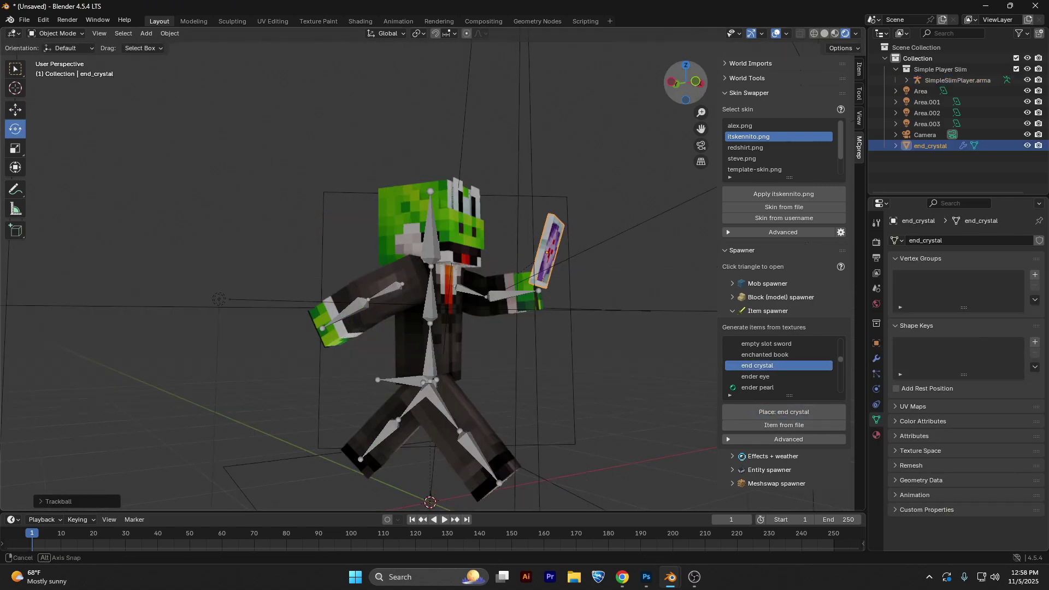
# - Move the end crystal into the character's raised left hand, checking its fit from several sides
pyautogui.moveTo(686, 82); pyautogui.dragTo(685, 82)
pyautogui.hotkey('shift', 'space')
pyautogui.press('g')
pyautogui.moveTo(570, 298); pyautogui.dragTo(563, 306)
pyautogui.moveTo(686, 82); pyautogui.dragTo(673, 92)
pyautogui.moveTo(457, 233)
pyautogui.mouseDown()
pyautogui.moveTo(455, 220)
pyautogui.moveTo(457, 230)
pyautogui.mouseUp()
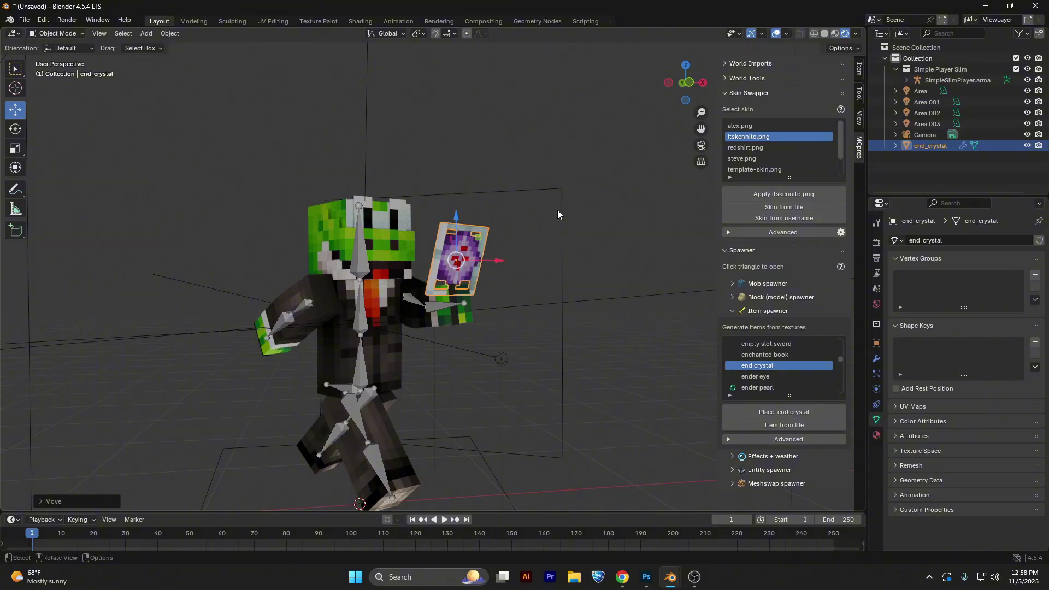
pyautogui.moveTo(686, 82)
pyautogui.mouseDown()
pyautogui.moveTo(702, 83)
pyautogui.moveTo(666, 83)
pyautogui.mouseUp()
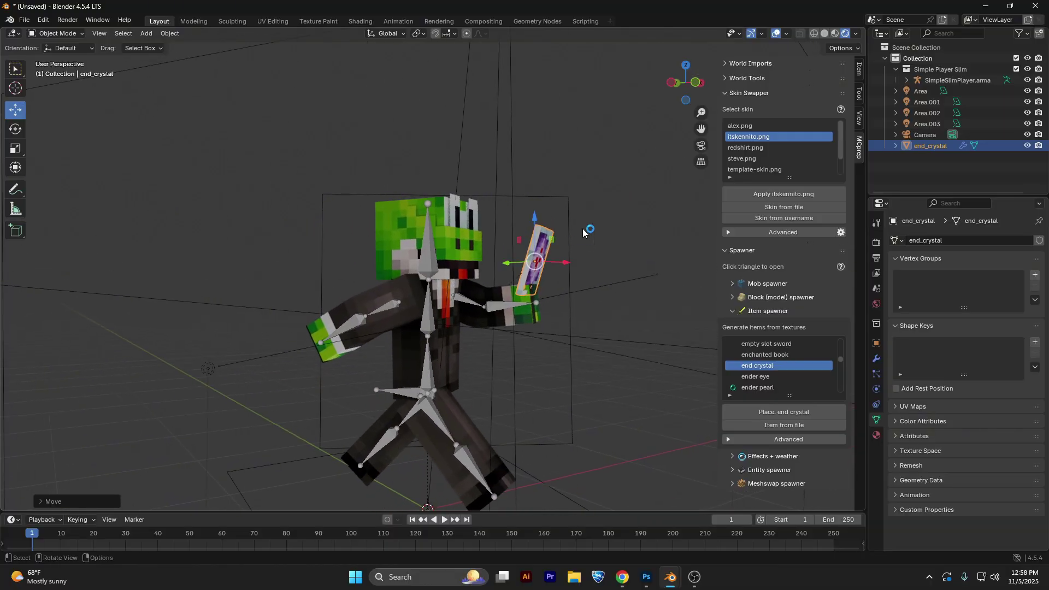
# - Look through the camera with overlays hidden and deselect the end crystal to check the framing
pyautogui.click(701, 146)
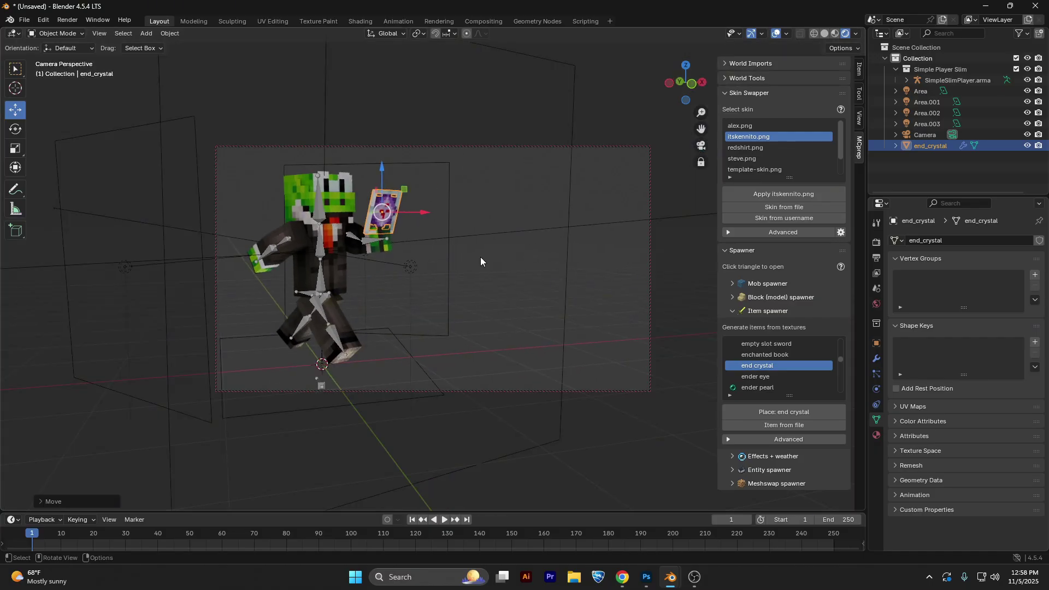
pyautogui.click(775, 34)
pyautogui.scroll(2, 413, 195)
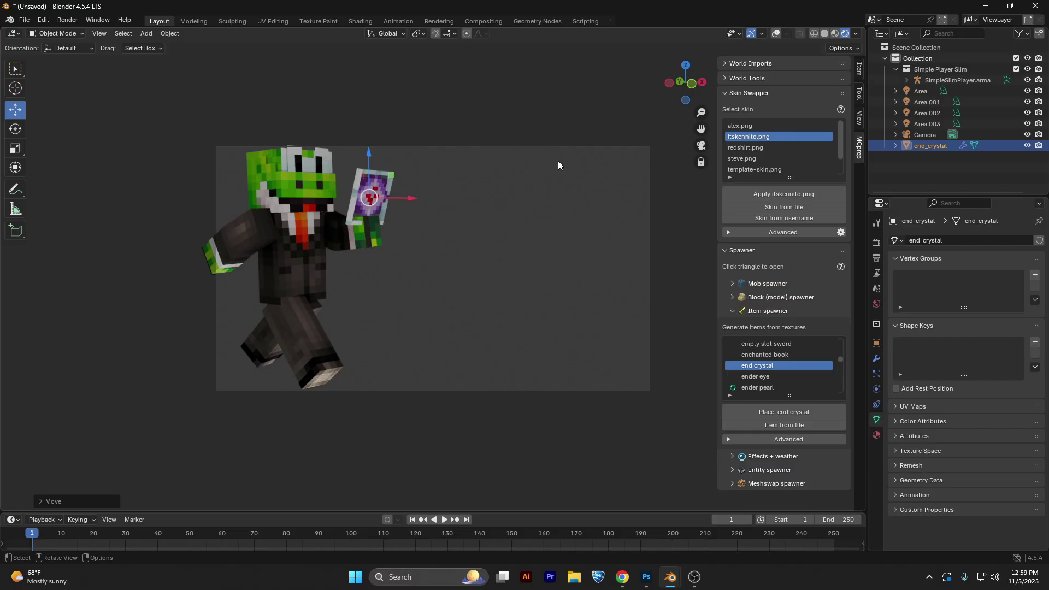
pyautogui.scroll(-2, 311, 268)
pyautogui.click(319, 207)
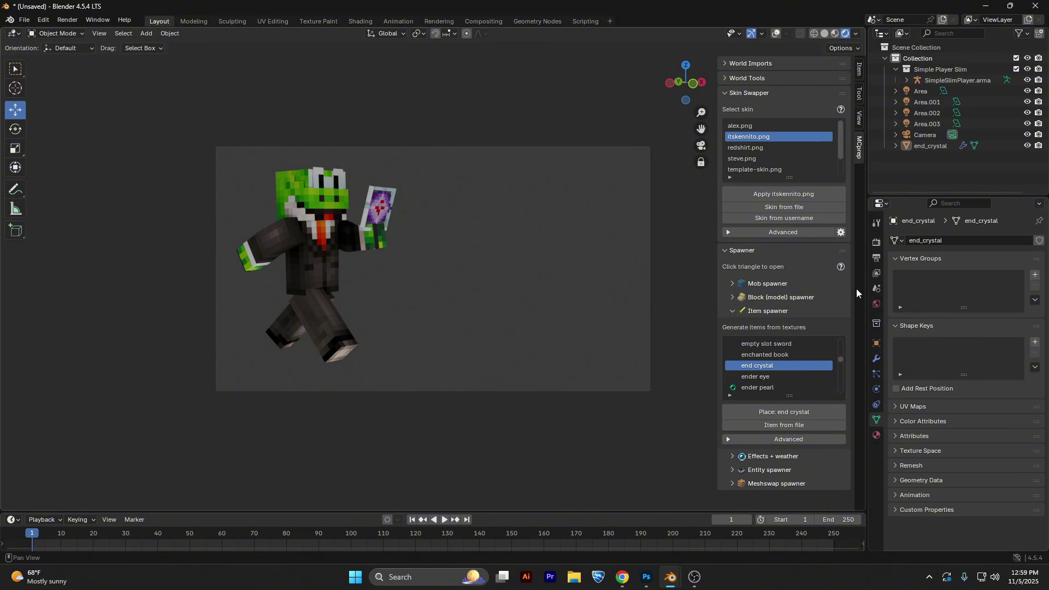
# - Switch the render engine to Cycles and set the render's max samples to 2001
pyautogui.click(875, 244)
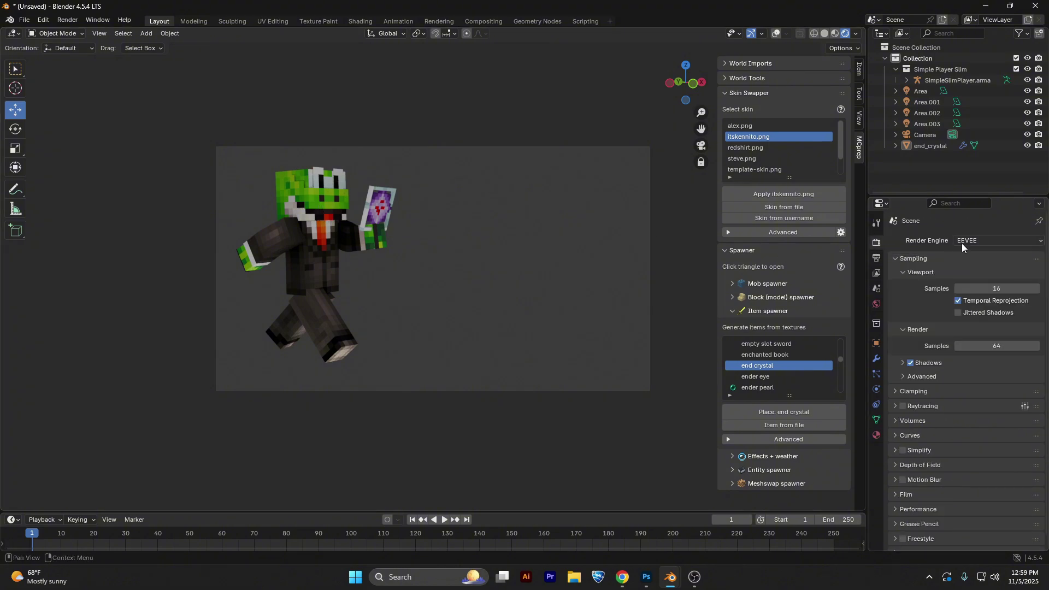
pyautogui.click(963, 243)
pyautogui.click(973, 273)
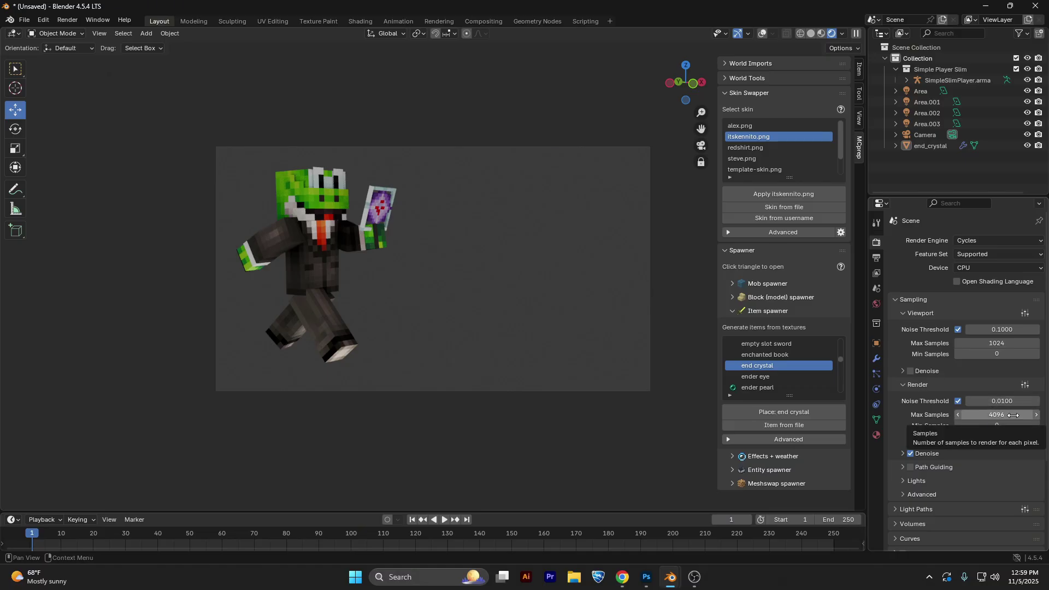
pyautogui.moveTo(1012, 416); pyautogui.dragTo(1012, 415)
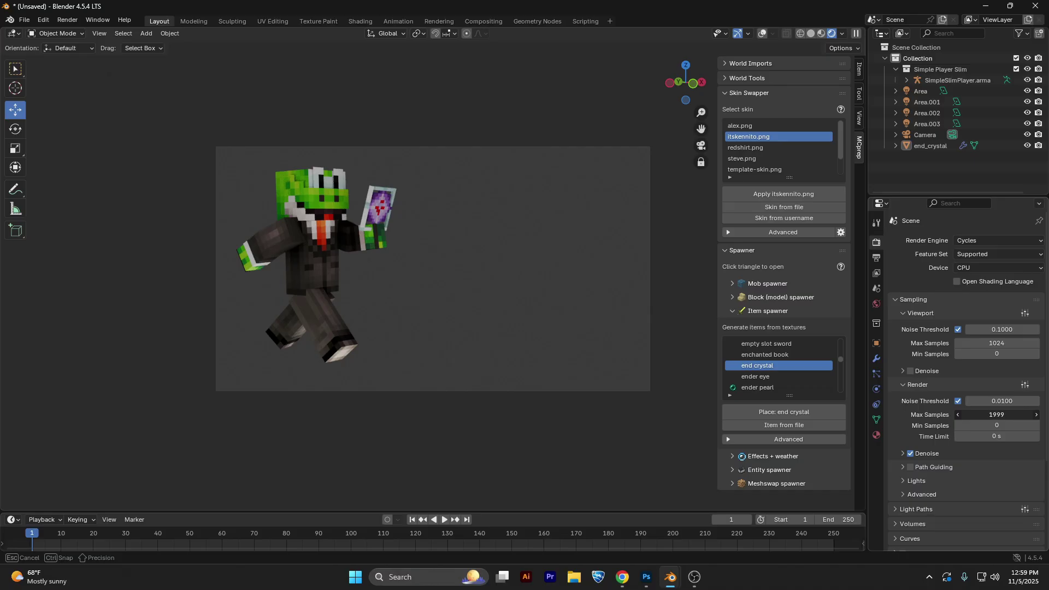
pyautogui.moveTo(996, 414); pyautogui.dragTo(996, 414)
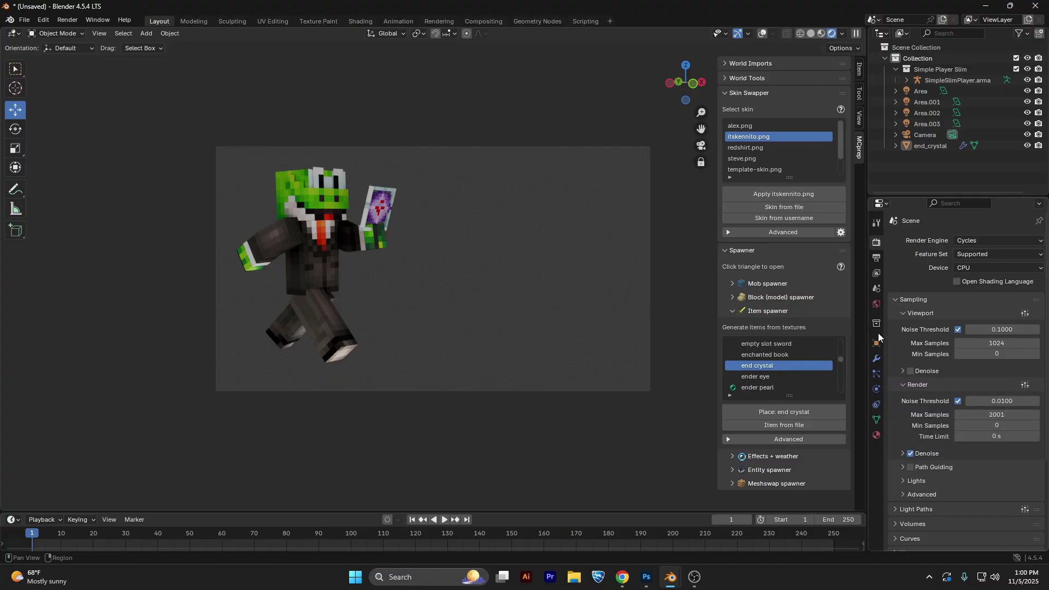
# - Make the film background transparent in the render settings
pyautogui.scroll(-2, 923, 415)
pyautogui.scroll(-3, 952, 370)
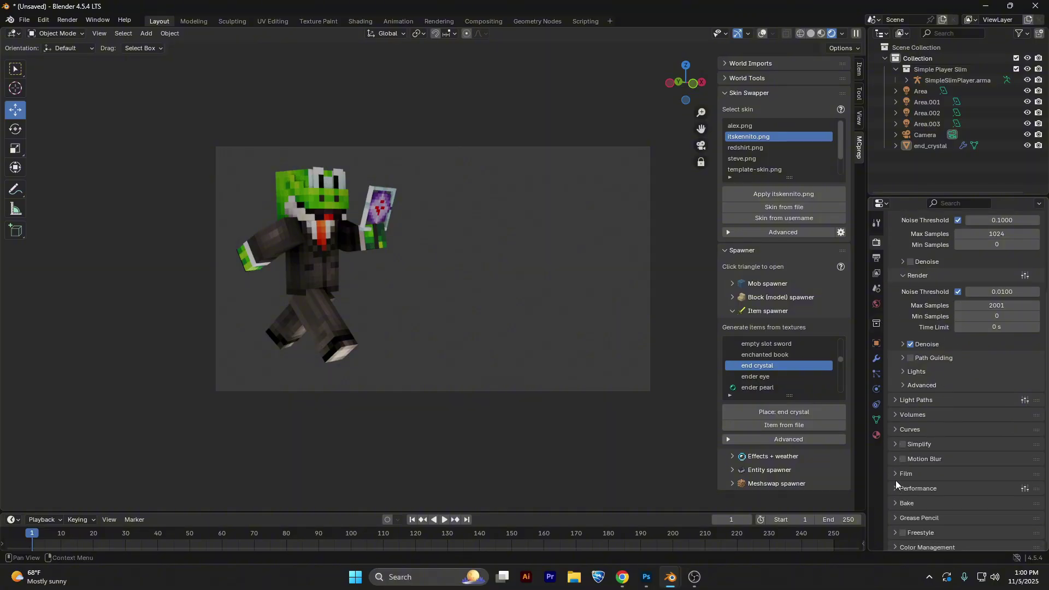
pyautogui.click(895, 474)
pyautogui.scroll(-2, 901, 474)
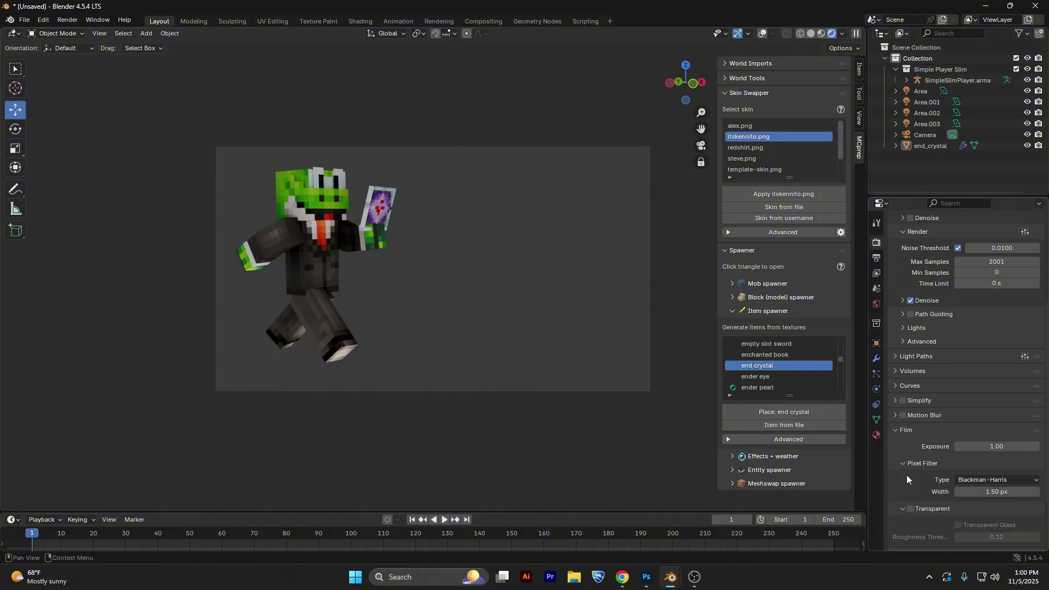
pyautogui.click(912, 509)
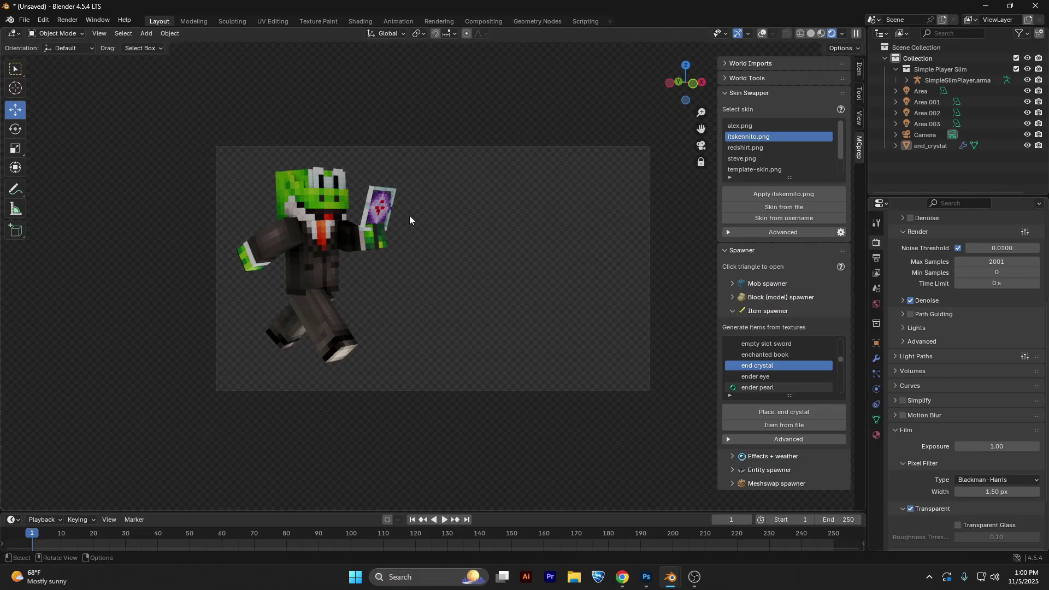
# - Render the camera view as a still image and inspect the whole frame
pyautogui.click(77, 23)
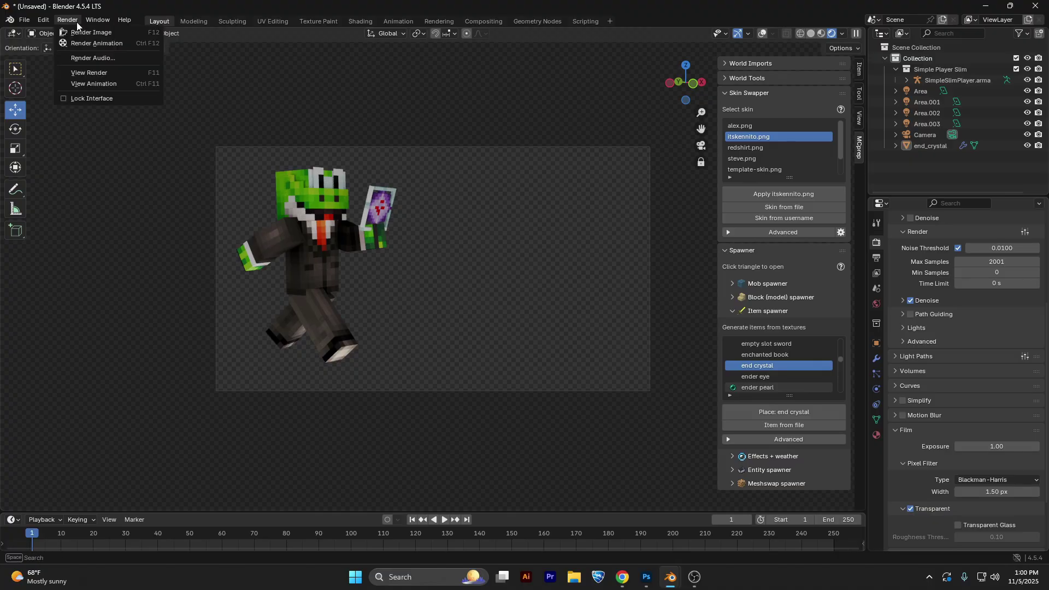
pyautogui.click(102, 35)
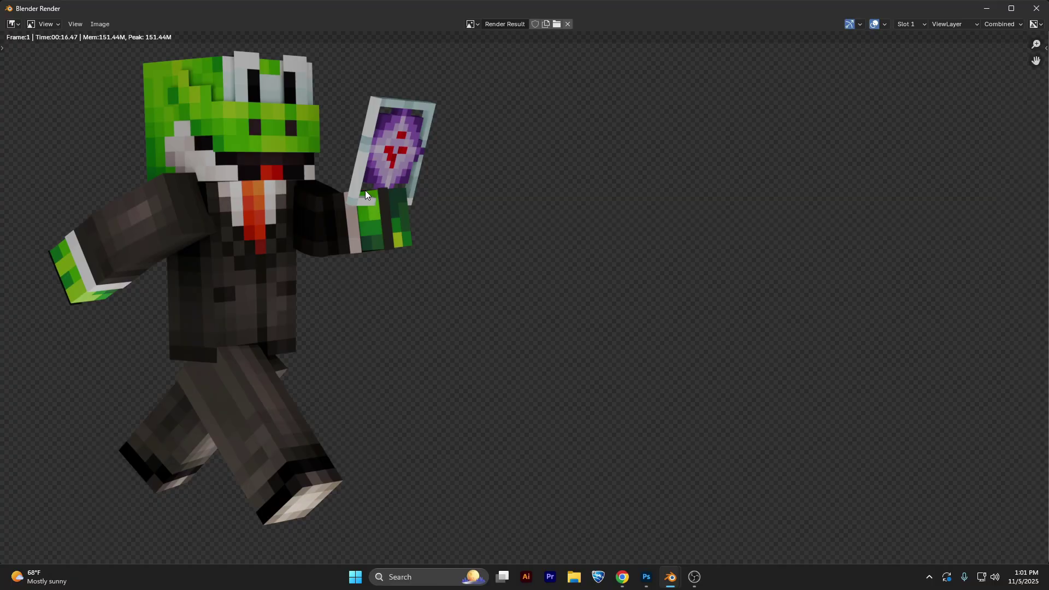
pyautogui.scroll(-1, 437, 209)
pyautogui.moveTo(542, 225); pyautogui.dragTo(498, 232)
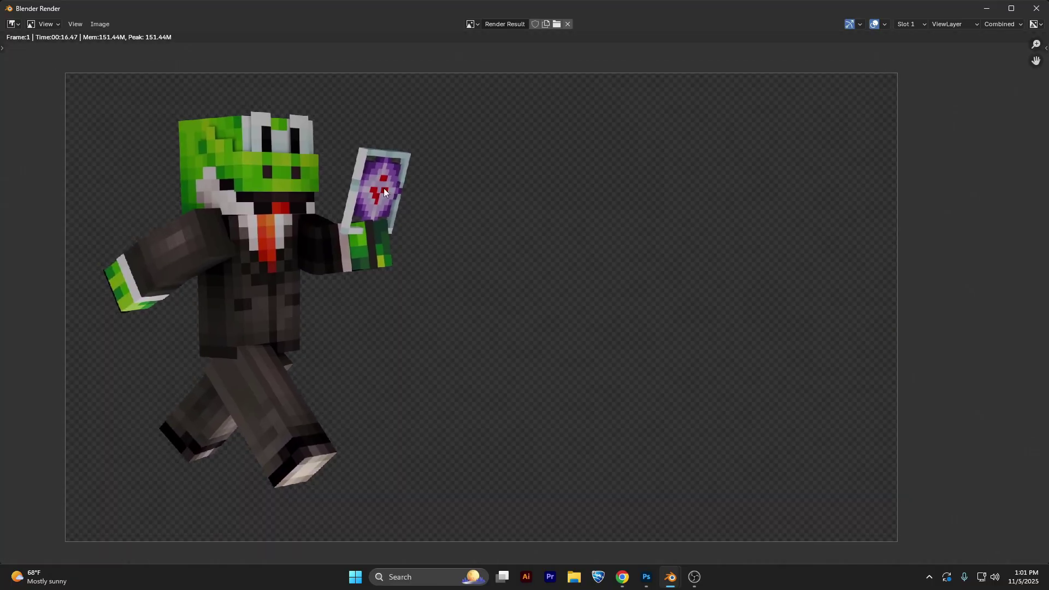
# - Switch to Photoshop and place the "render tutorial" PNG on the blank 1280 × 720 px canvas
pyautogui.hotkey('alt', 'Tab')
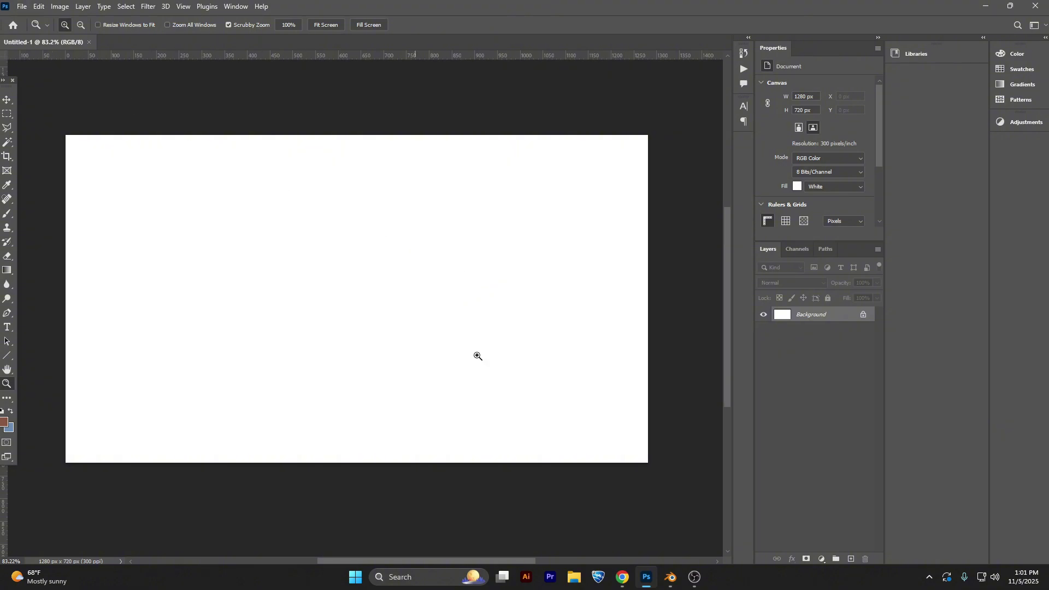
pyautogui.click(572, 585)
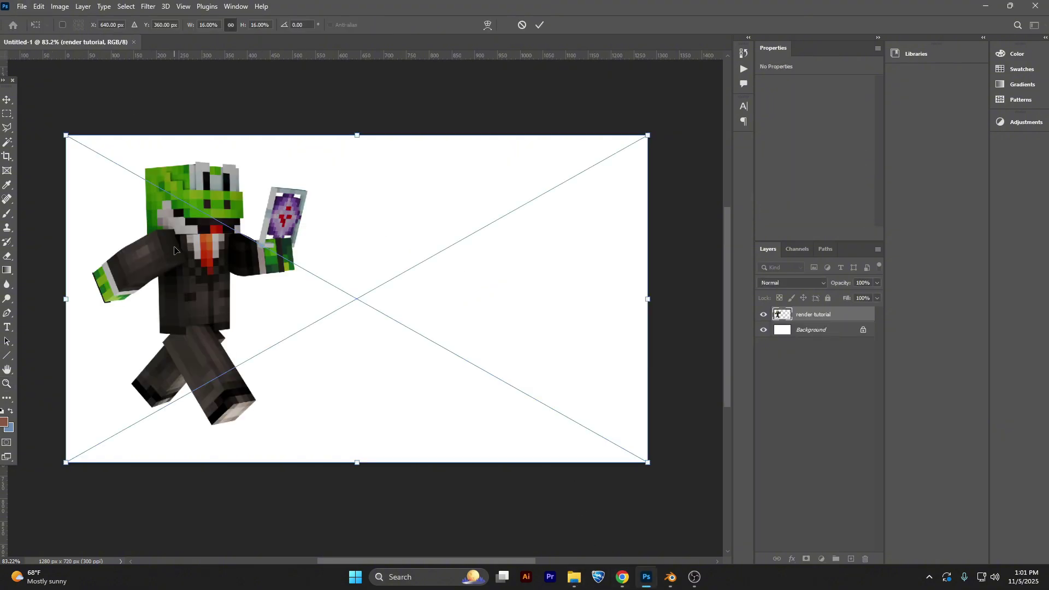
pyautogui.click(540, 25)
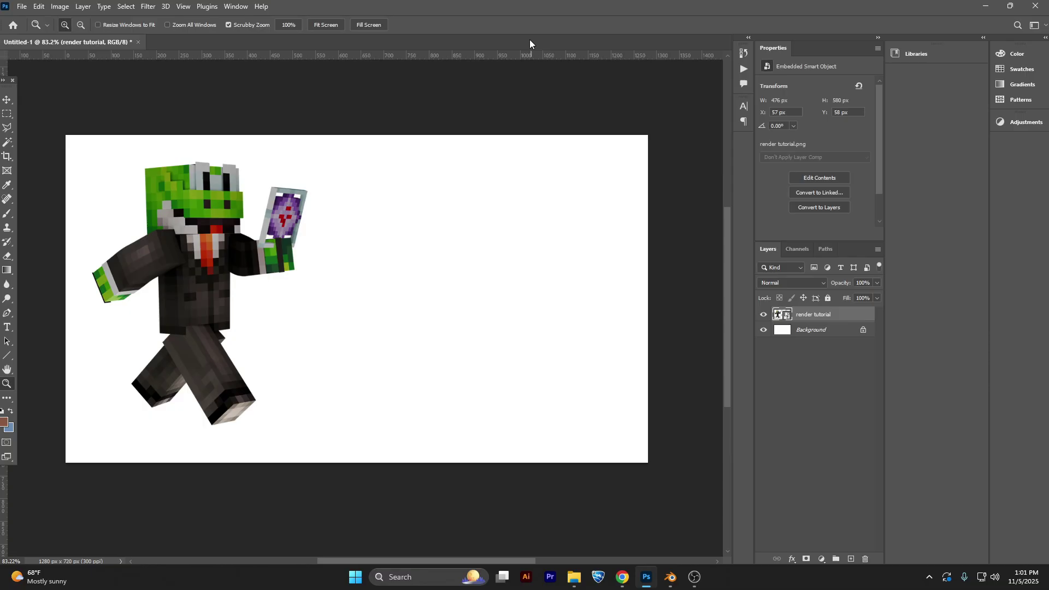
# - Enlarge the render tutorial layer to about 18.4% and reposition the character at about X 17 px, Y 27 px
pyautogui.click(6, 101)
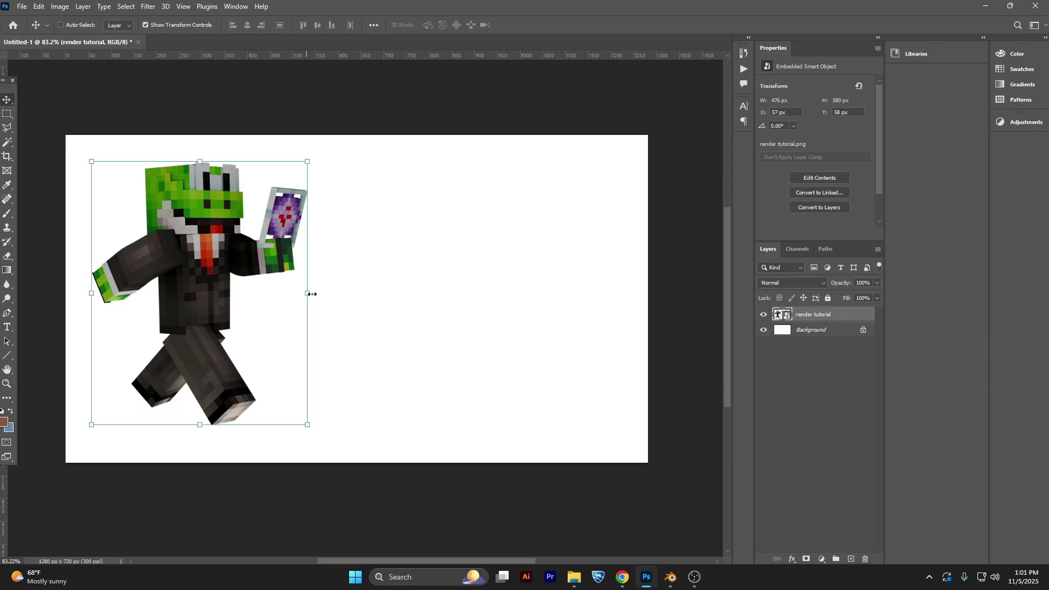
pyautogui.moveTo(311, 294); pyautogui.dragTo(322, 296)
pyautogui.moveTo(75, 302); pyautogui.dragTo(15, 299)
pyautogui.moveTo(668, 305); pyautogui.dragTo(681, 303)
pyautogui.moveTo(485, 287); pyautogui.dragTo(515, 296)
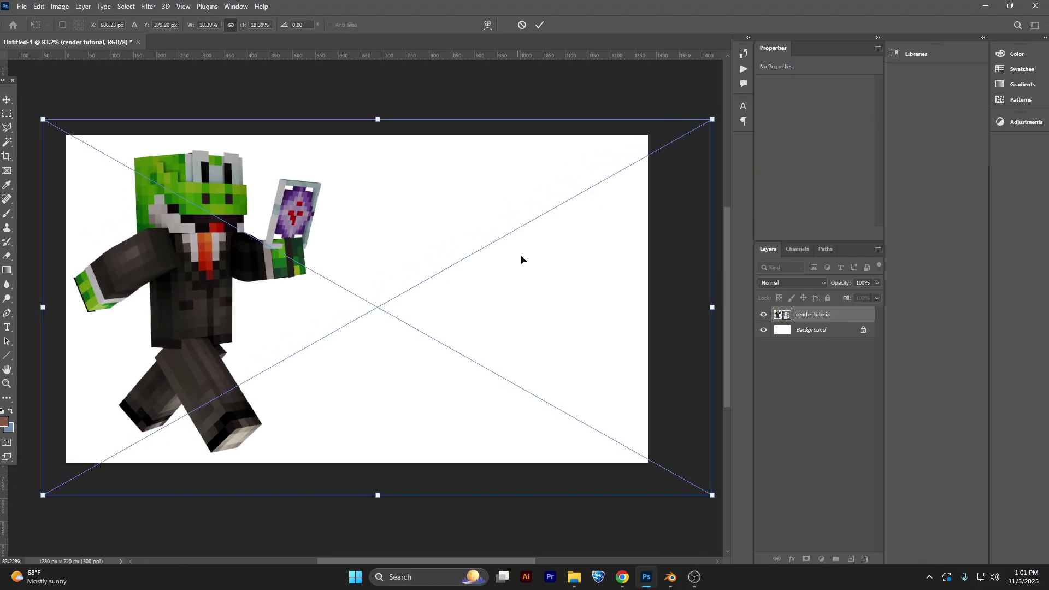
pyautogui.click(542, 25)
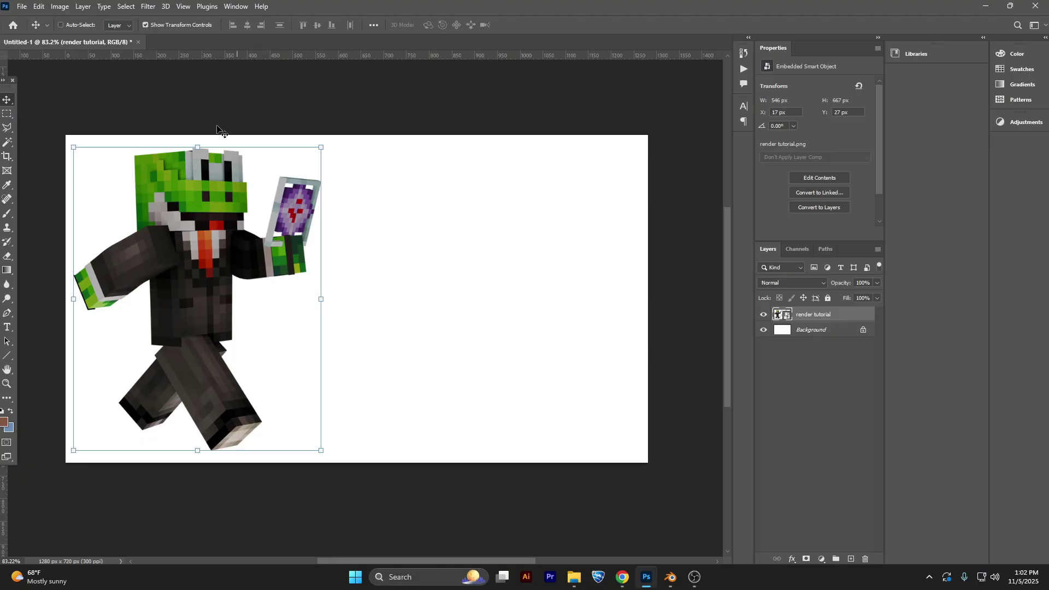
# - Apply a Camera Raw filter to the render tutorial layer, raising the exposure slightly and brightening the shadows
pyautogui.click(147, 7)
pyautogui.click(185, 90)
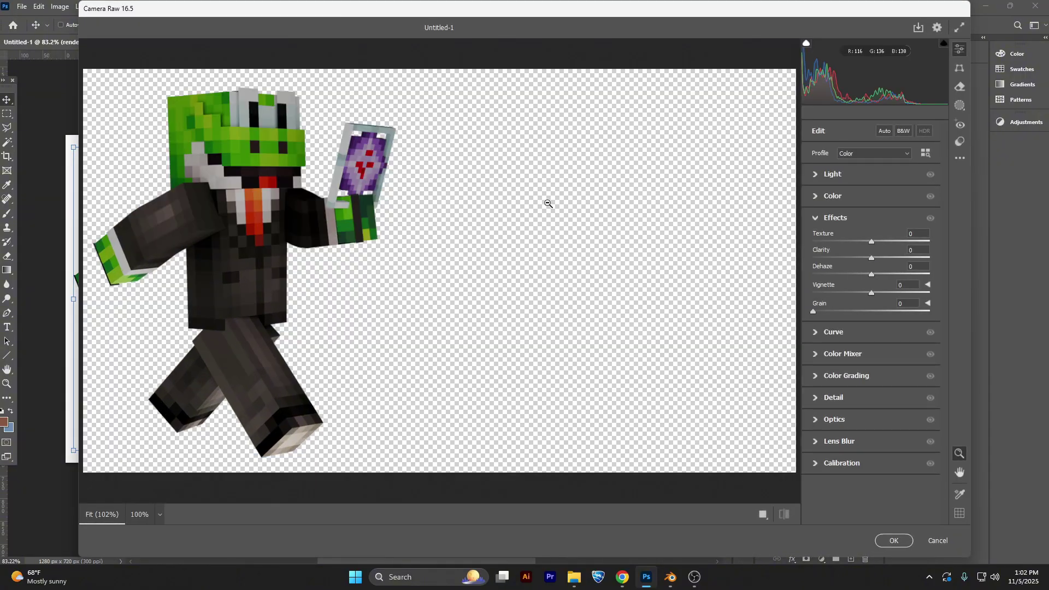
pyautogui.click(844, 179)
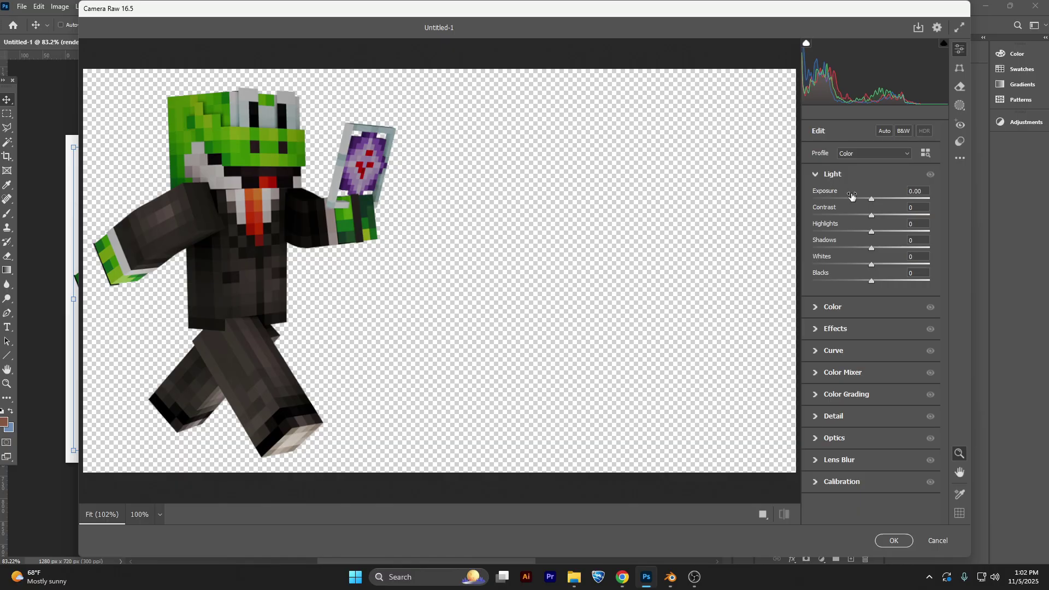
pyautogui.moveTo(872, 200); pyautogui.dragTo(874, 199)
pyautogui.moveTo(872, 248); pyautogui.dragTo(876, 199)
pyautogui.click(890, 540)
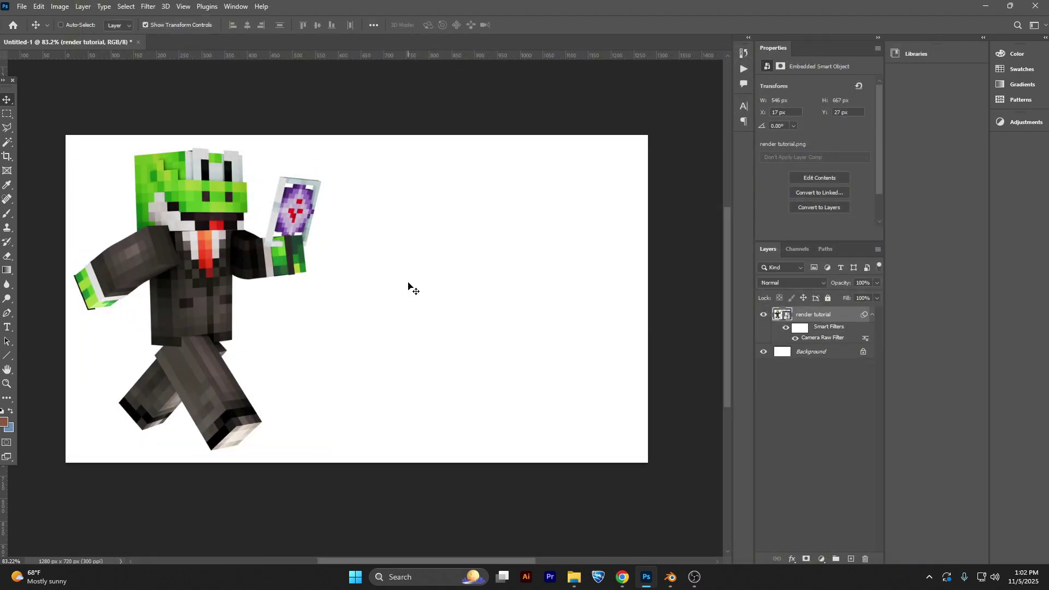
pyautogui.press('space')
pyautogui.moveTo(377, 274); pyautogui.dragTo(454, 260)
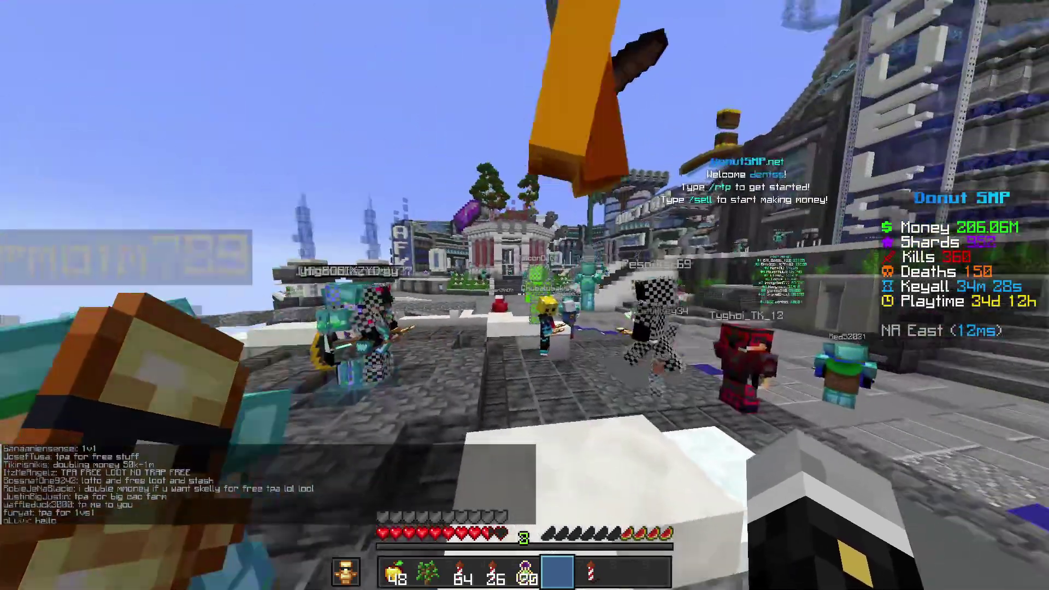
# - Switch to Minecraft, run the /spawn command and teleport to spawn 2
pyautogui.press('/')
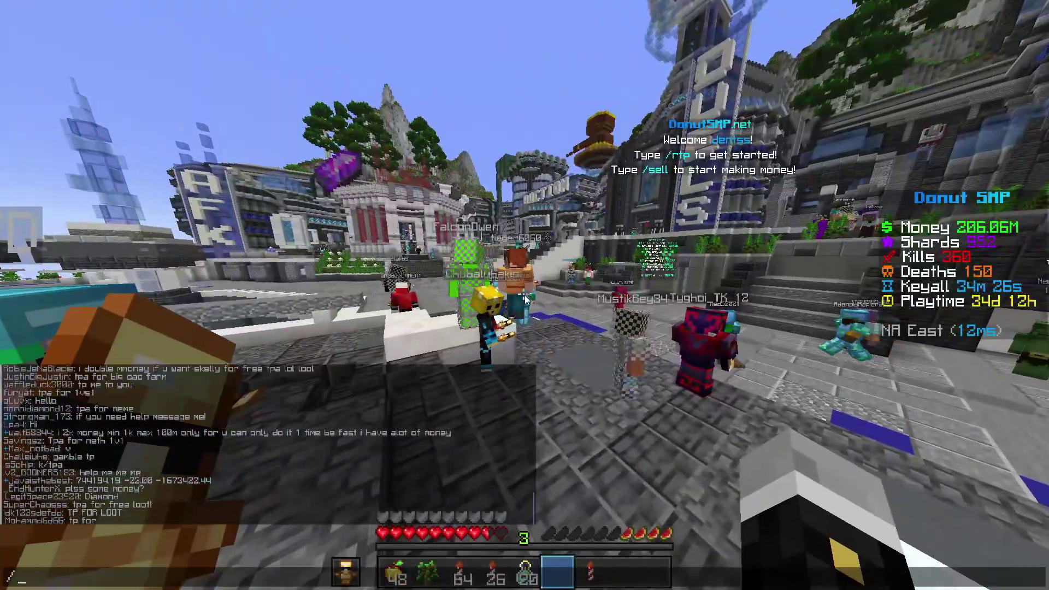
pyautogui.write('spawn')
pyautogui.press('Return')
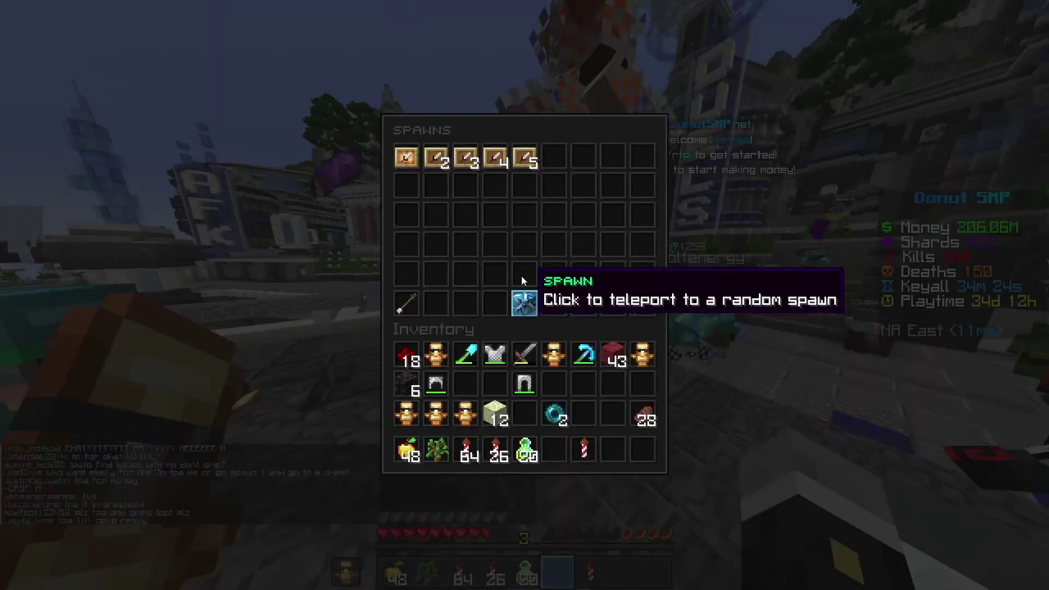
pyautogui.click(437, 159)
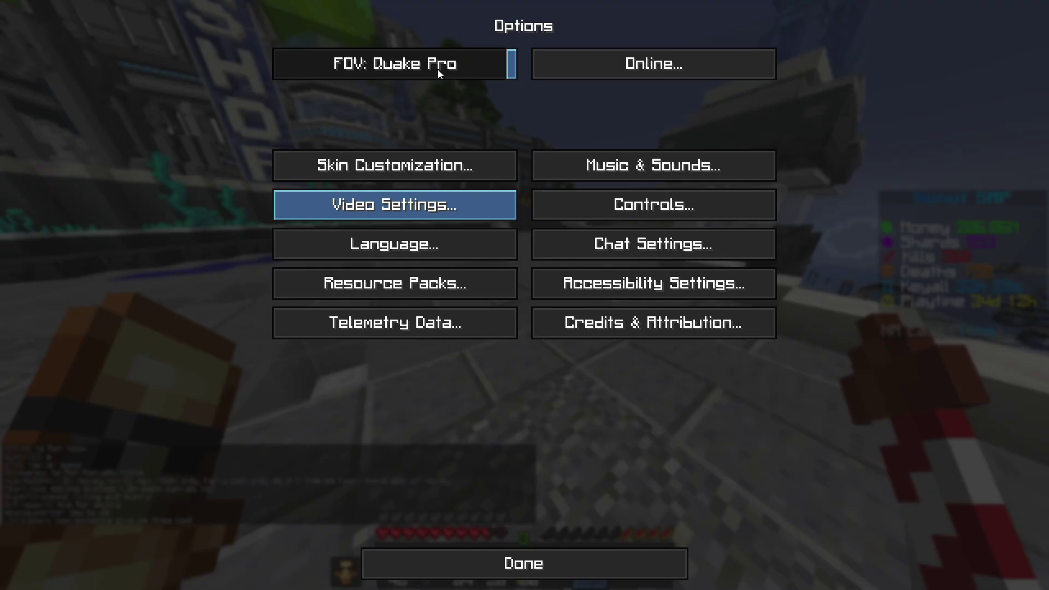
# - Reduce the FOV in Minecraft's options and go back to the game menu
pyautogui.moveTo(438, 70); pyautogui.dragTo(340, 67)
pyautogui.press('Escape')
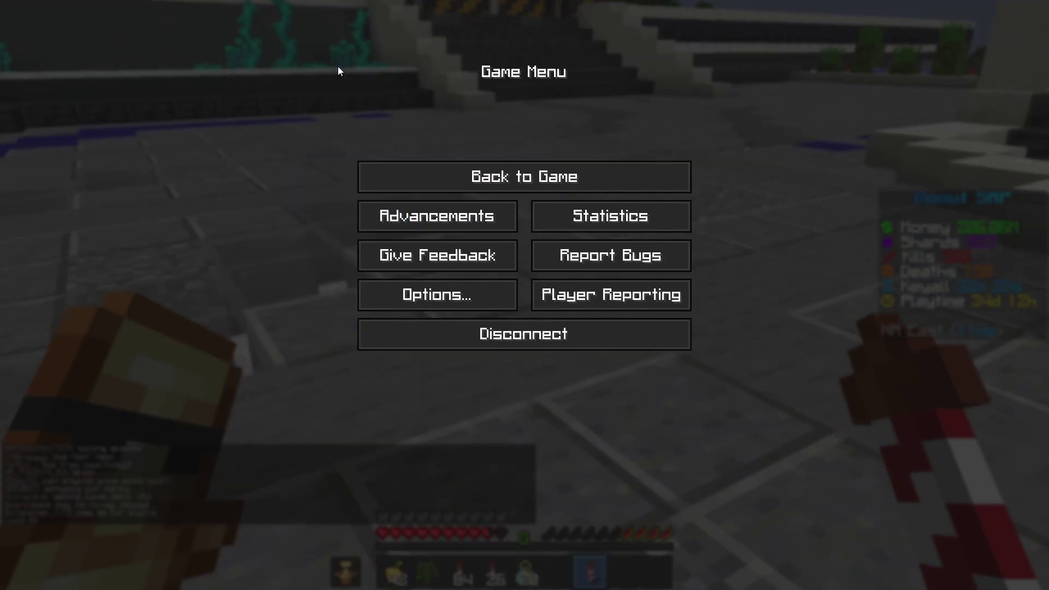
# - Resume the game, hide the HUD, and climb the stairs to frame the industrial building from several angles as a backdrop
pyautogui.press('Escape')
pyautogui.press('F1')
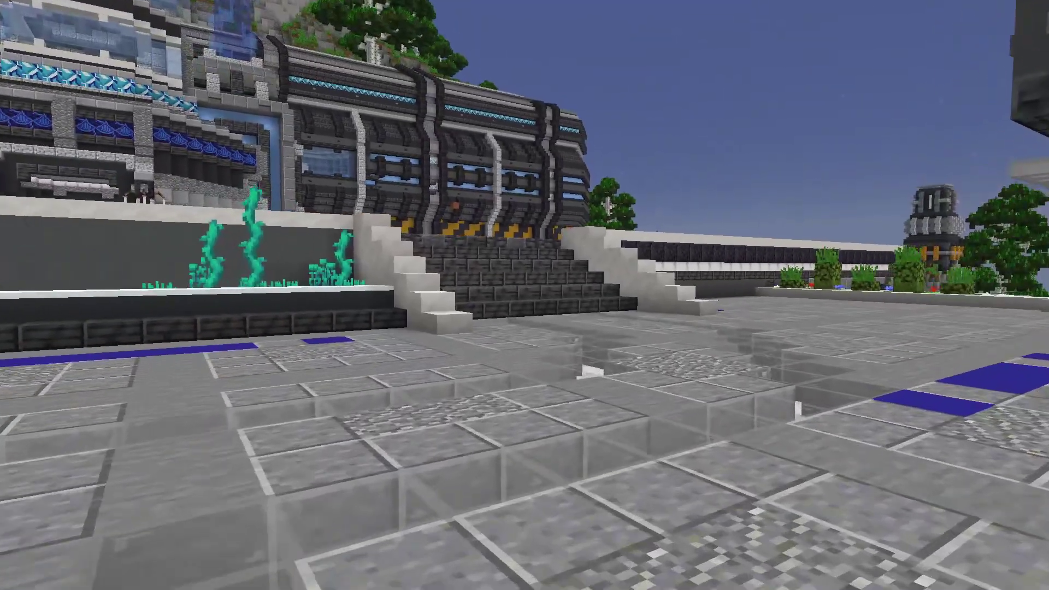
pyautogui.press('w')
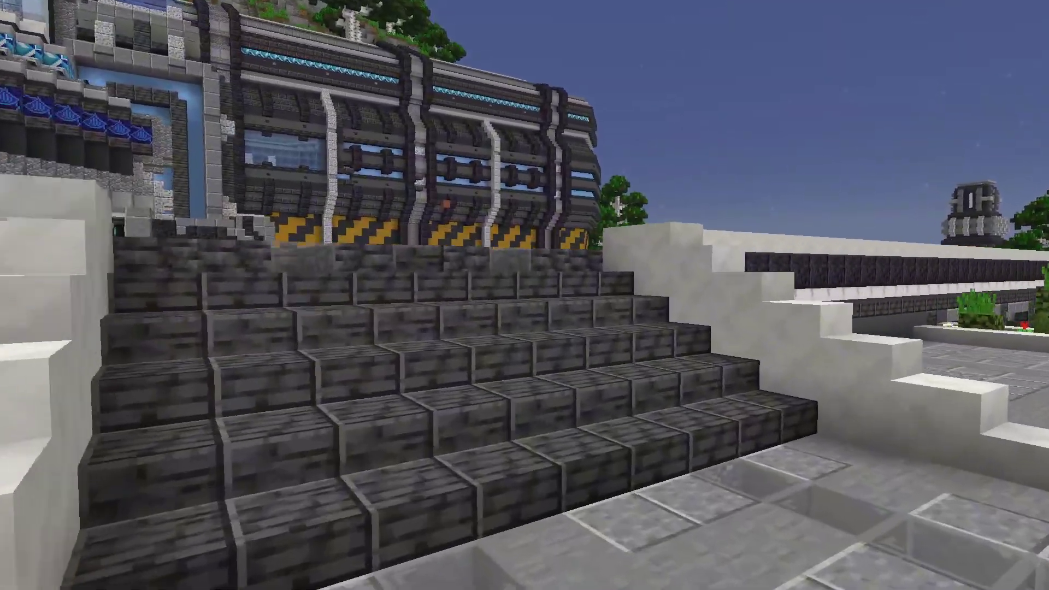
pyautogui.press('w')
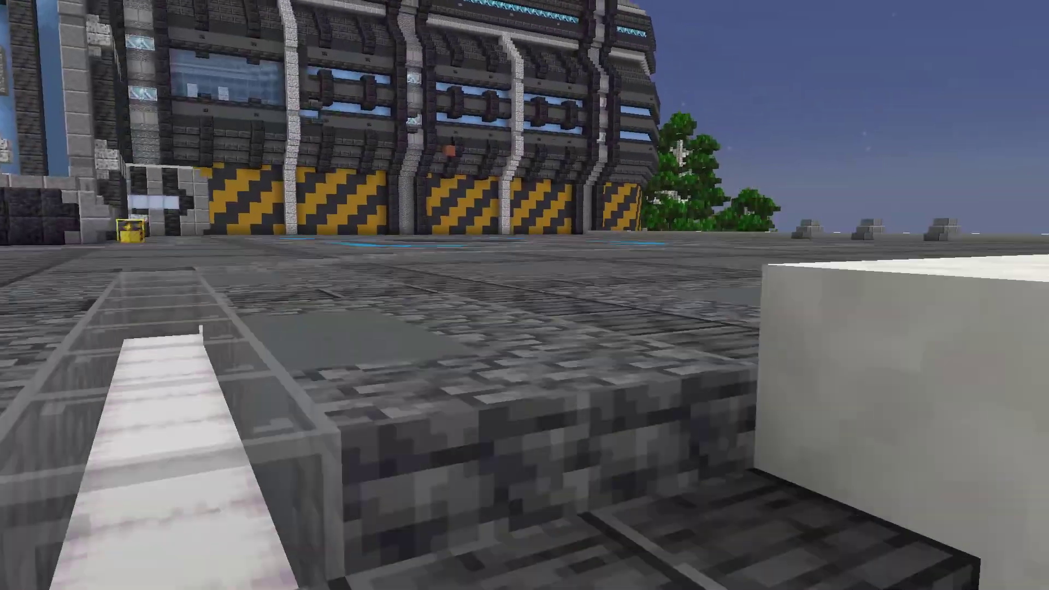
pyautogui.press('a')
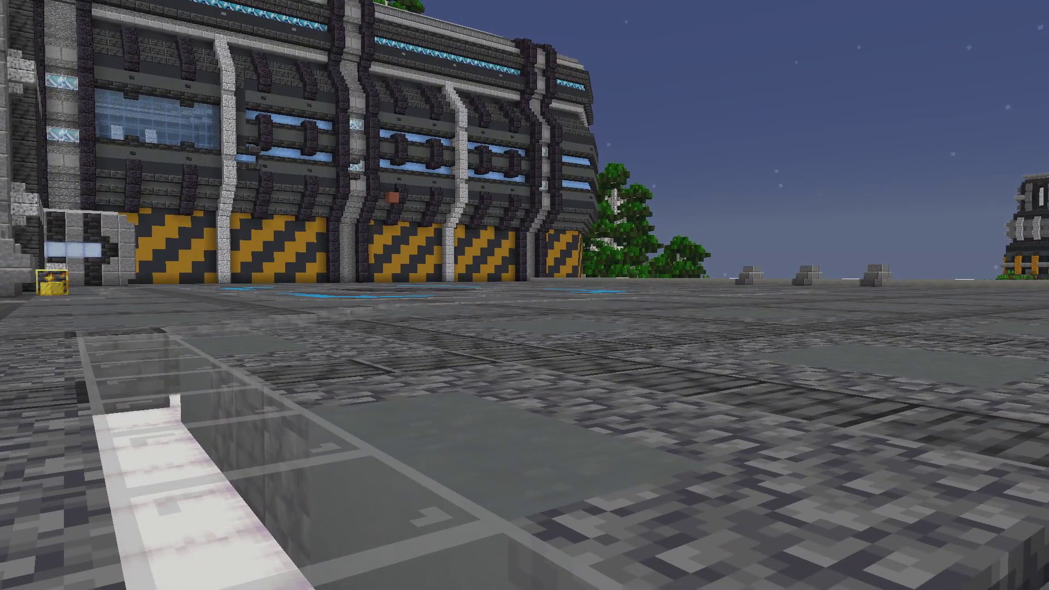
pyautogui.press('a')
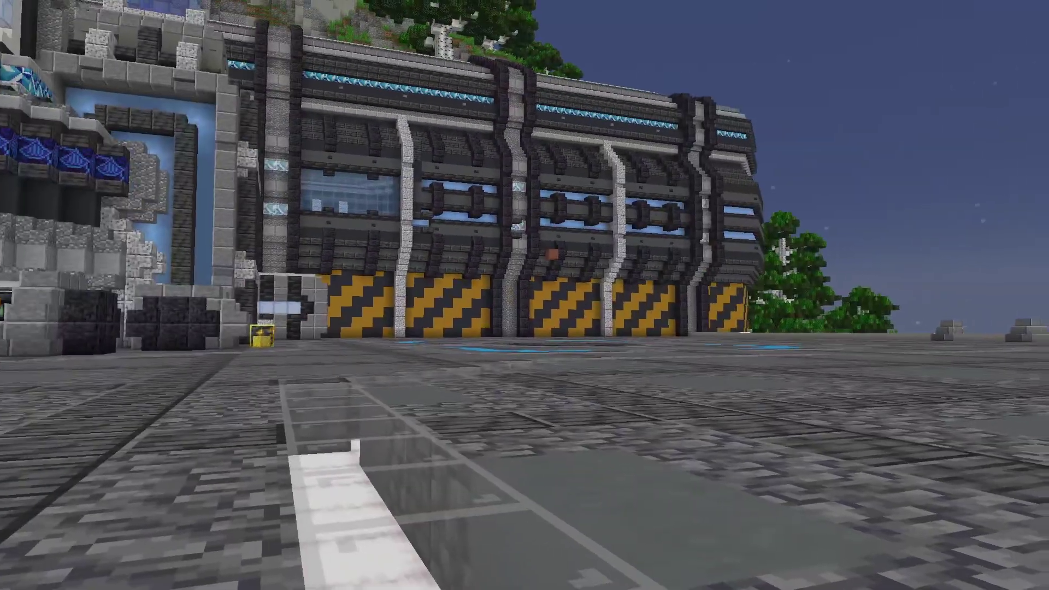
pyautogui.press('a')
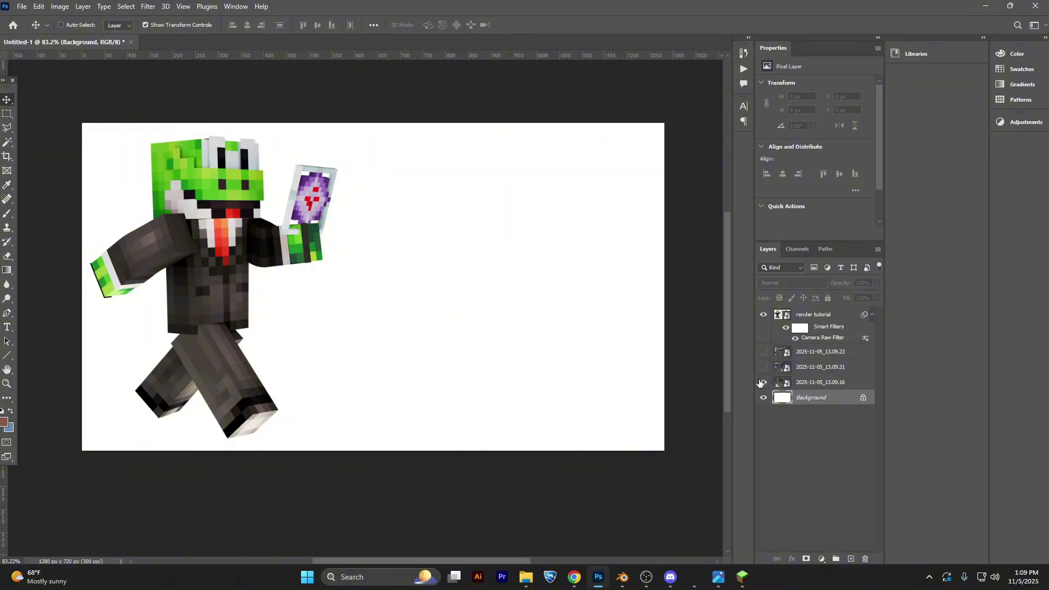
# - Switch to Photoshop, compare the three imported screenshot layers and leave only 2025-11-05_13.09.16 visible as the backdrop
pyautogui.click(763, 383)
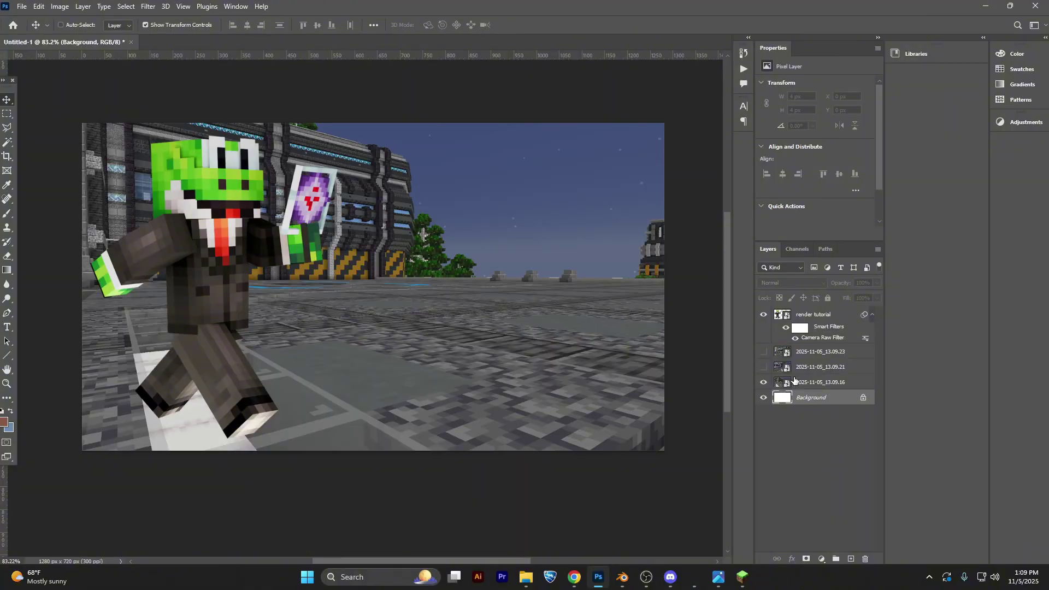
pyautogui.click(795, 380)
pyautogui.click(763, 367)
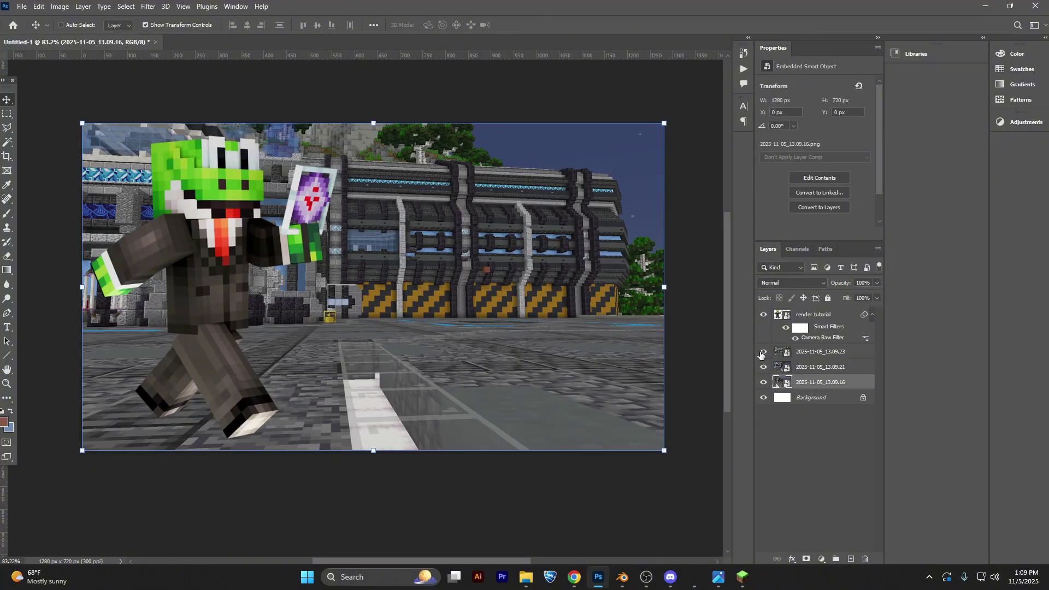
pyautogui.click(762, 352)
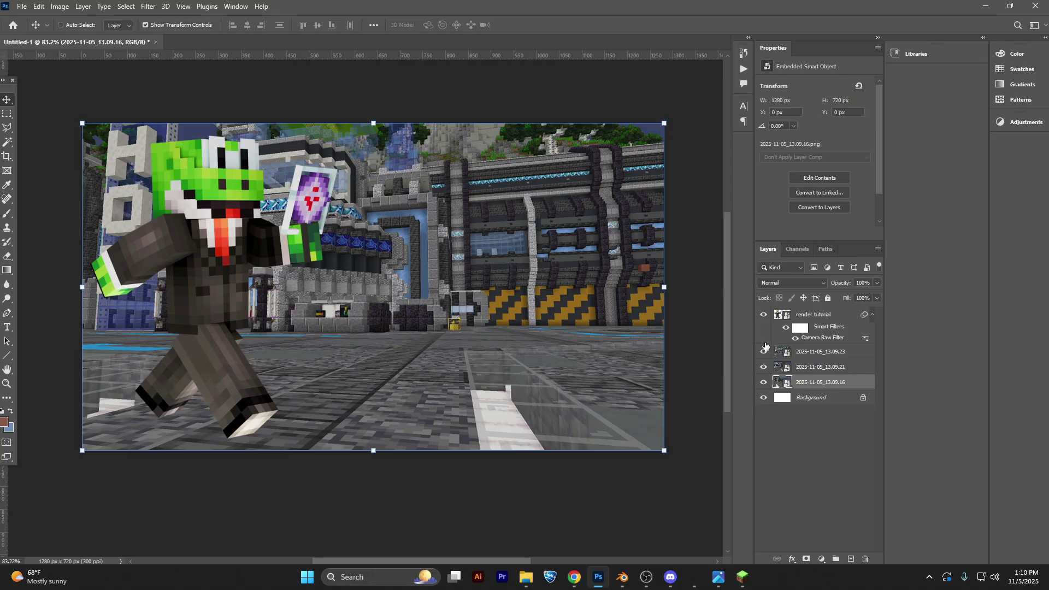
pyautogui.click(763, 366)
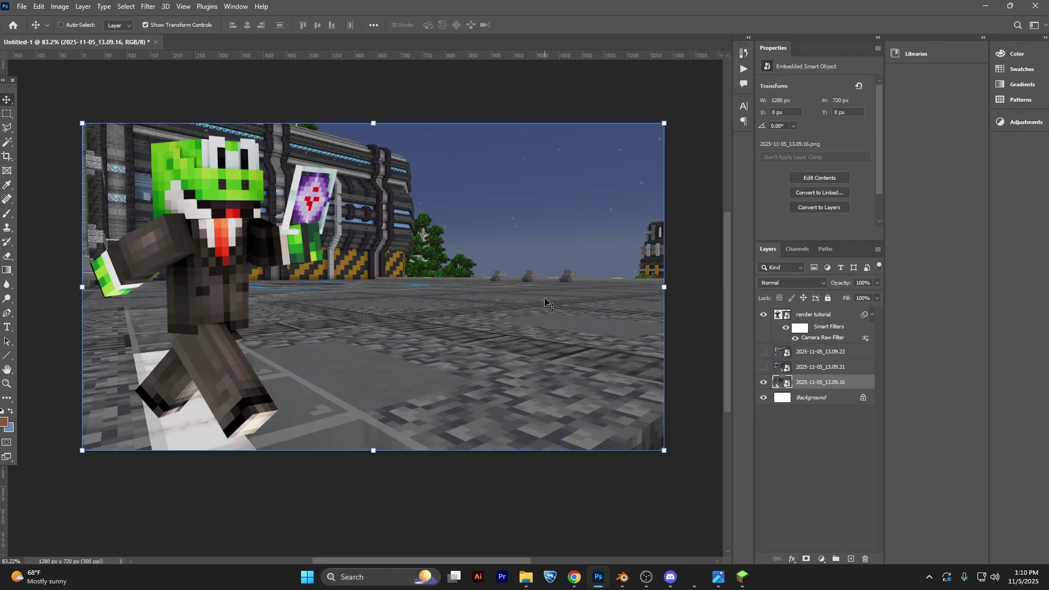
# - Scale the 2025-11-05_13.09.16 background layer up to 21.47% and position it at X 673.62 px, Y 483 px
pyautogui.moveTo(374, 451); pyautogui.dragTo(379, 516)
pyautogui.moveTo(389, 426)
pyautogui.mouseDown()
pyautogui.moveTo(402, 434)
pyautogui.moveTo(402, 423)
pyautogui.mouseUp()
pyautogui.moveTo(380, 126); pyautogui.dragTo(375, 100)
pyautogui.moveTo(412, 163); pyautogui.dragTo(420, 190)
pyautogui.scroll(-1, 391, 412)
pyautogui.moveTo(388, 506); pyautogui.dragTo(389, 526)
pyautogui.moveTo(437, 299); pyautogui.dragTo(450, 328)
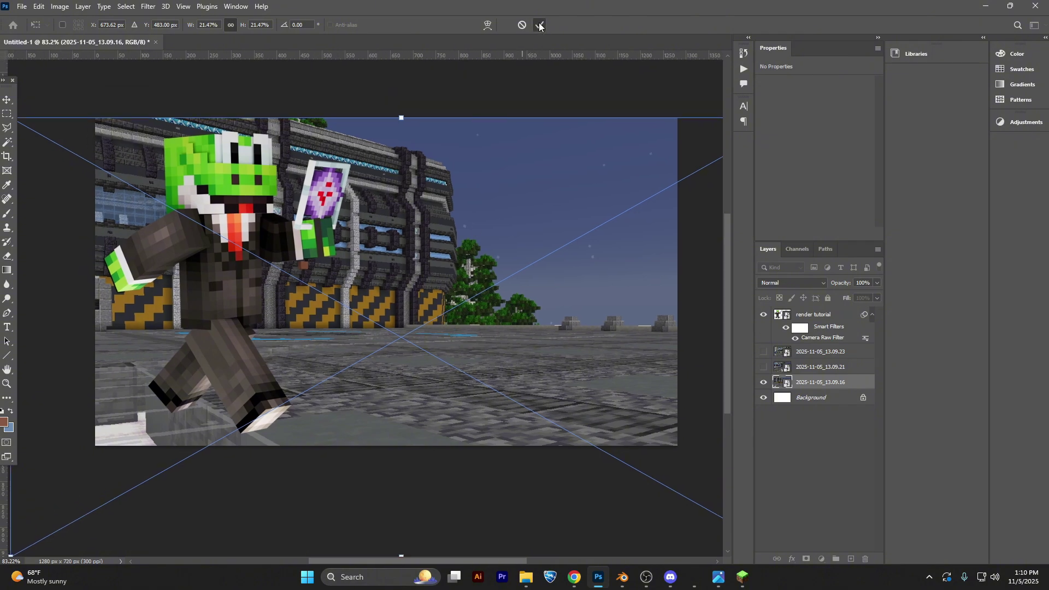
pyautogui.click(539, 26)
# - Add a new layer above 2025-11-05_13.09.23 and squash the Soft Round brush tip into a flat ellipse with 100% flow
pyautogui.click(797, 320)
pyautogui.click(413, 230)
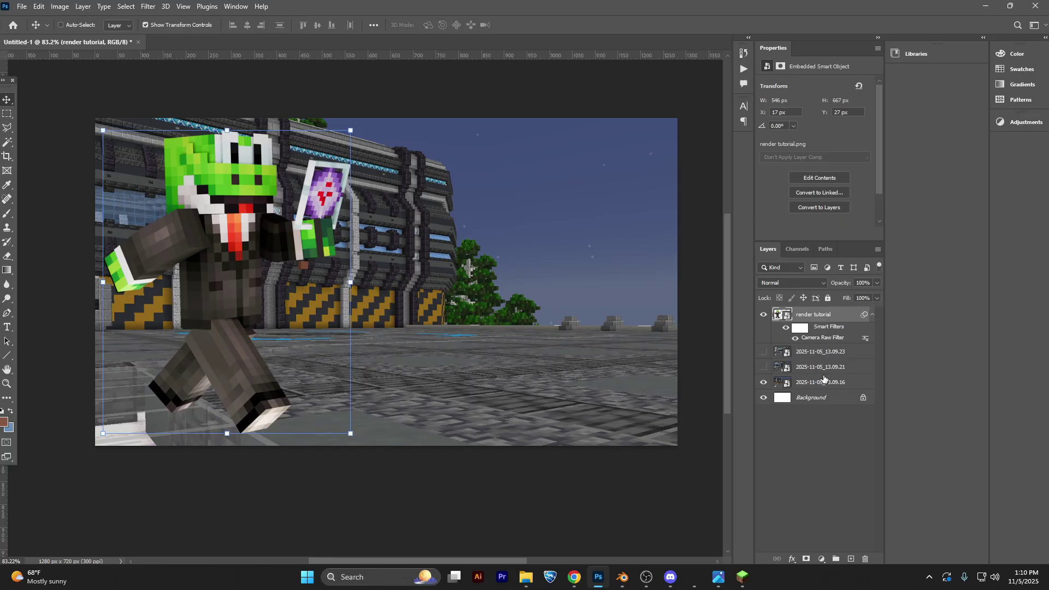
pyautogui.click(828, 354)
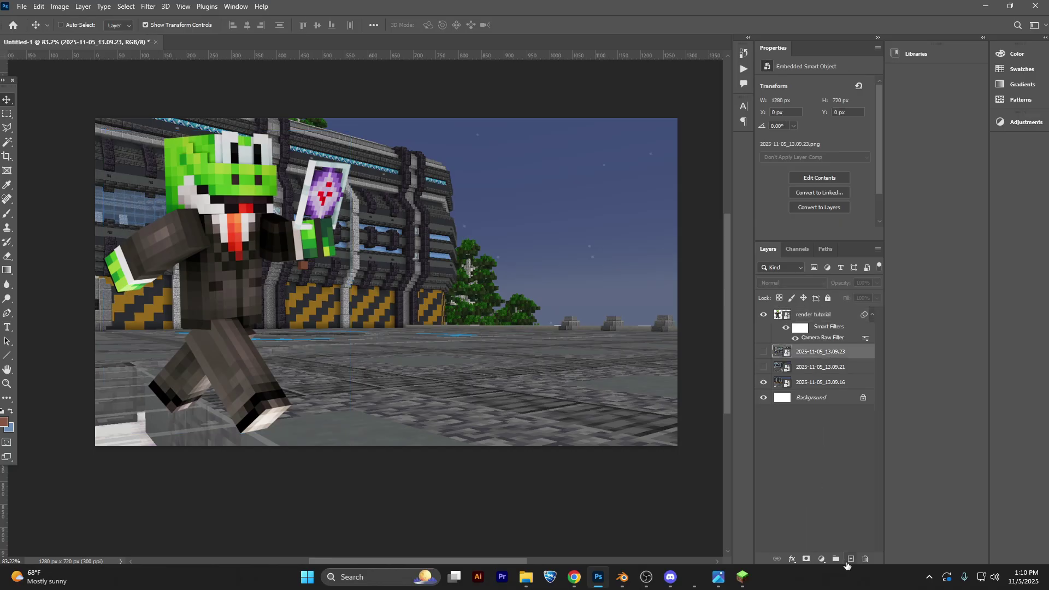
pyautogui.click(850, 558)
pyautogui.click(7, 213)
pyautogui.rightClick(247, 341)
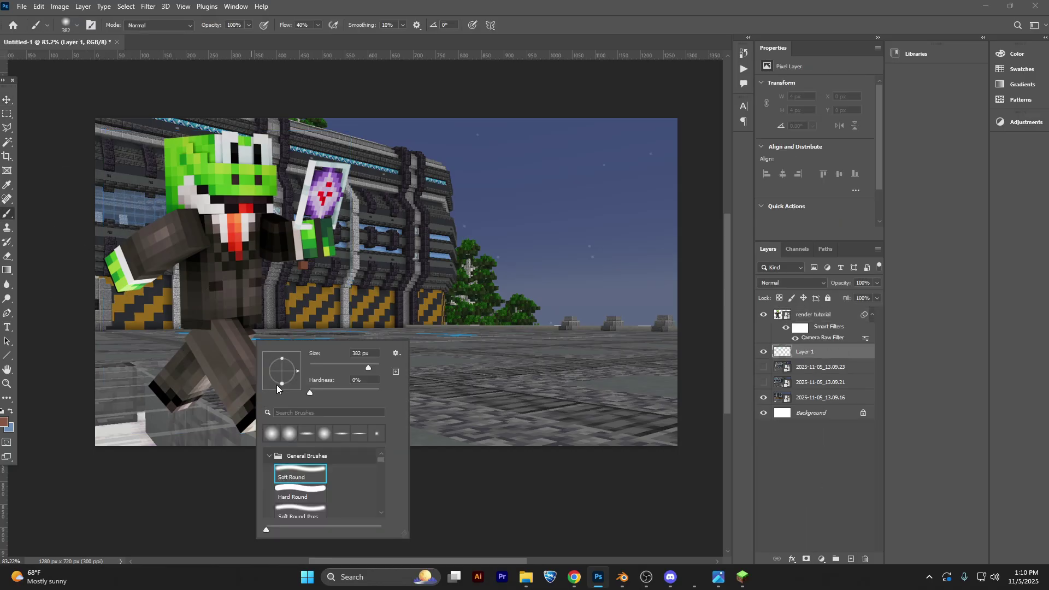
pyautogui.moveTo(281, 381); pyautogui.dragTo(282, 375)
pyautogui.press('Return')
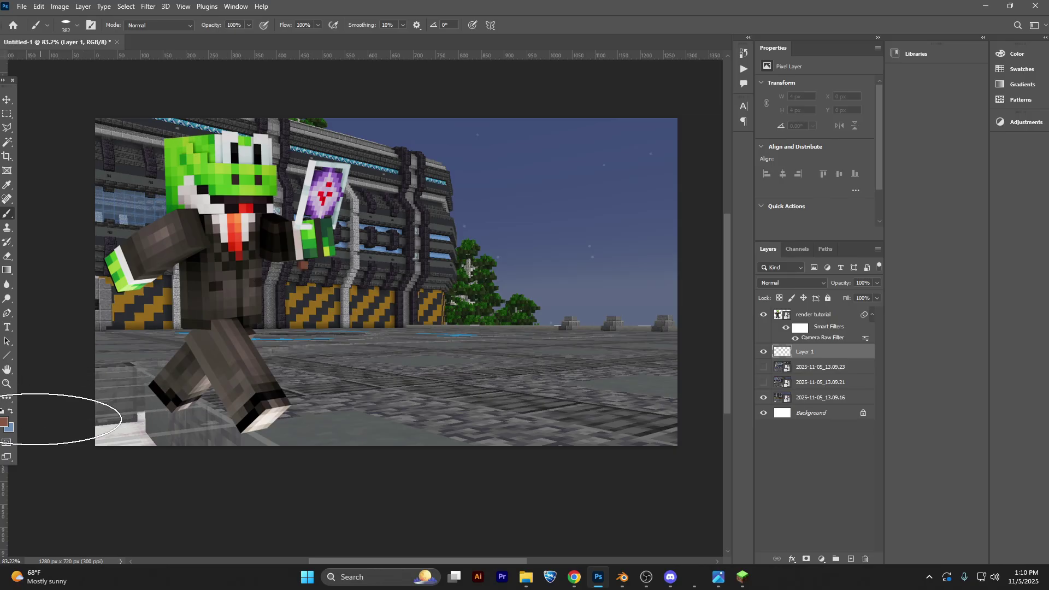
# - Stamp a black elliptical shadow under the character's feet with a 411 px brush at 100% hardness
pyautogui.click(5, 421)
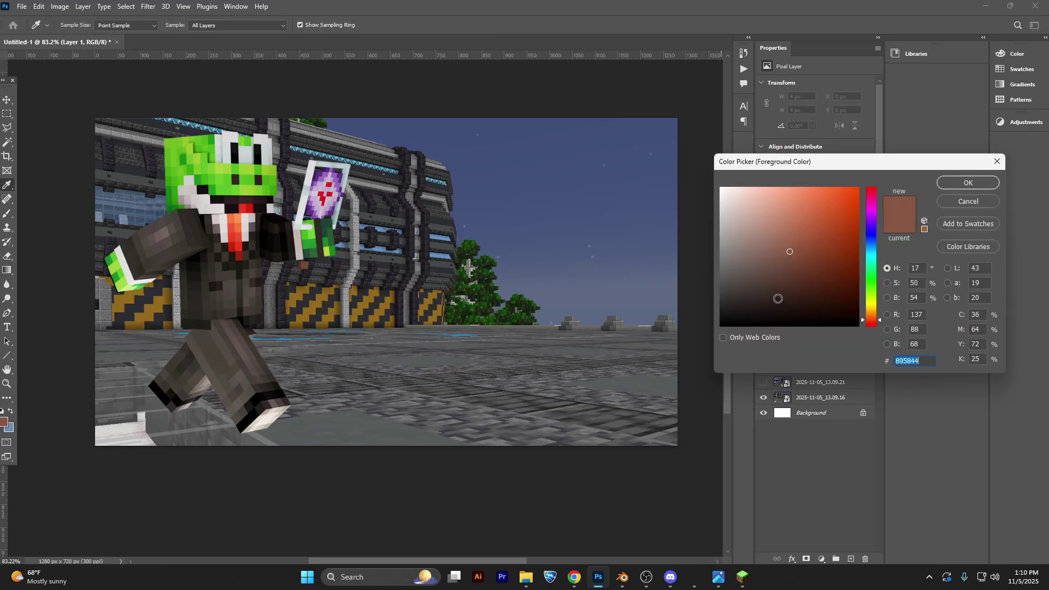
pyautogui.click(967, 183)
pyautogui.rightClick(238, 410)
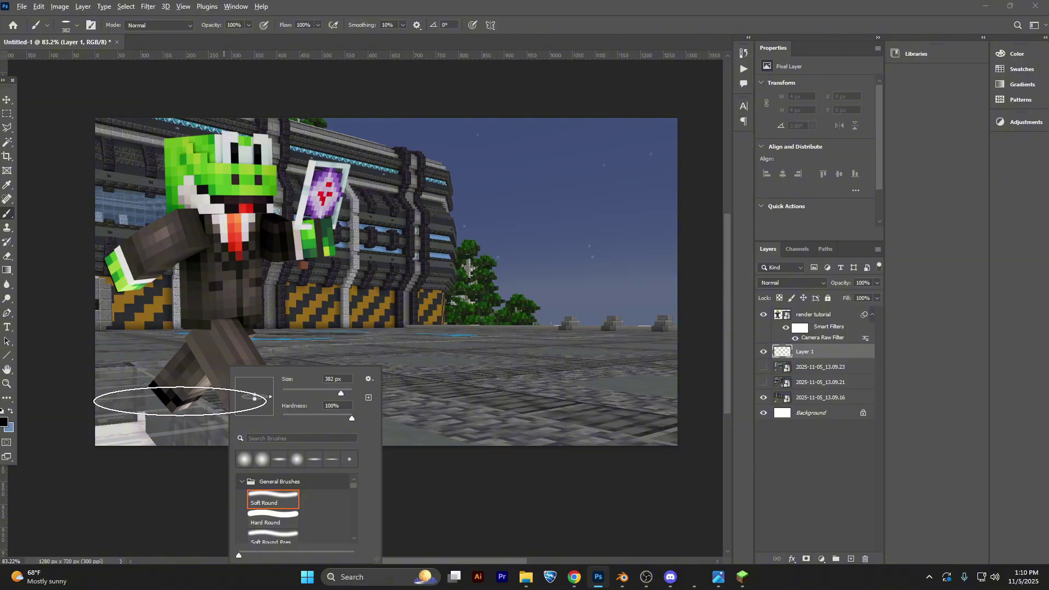
pyautogui.click(180, 400)
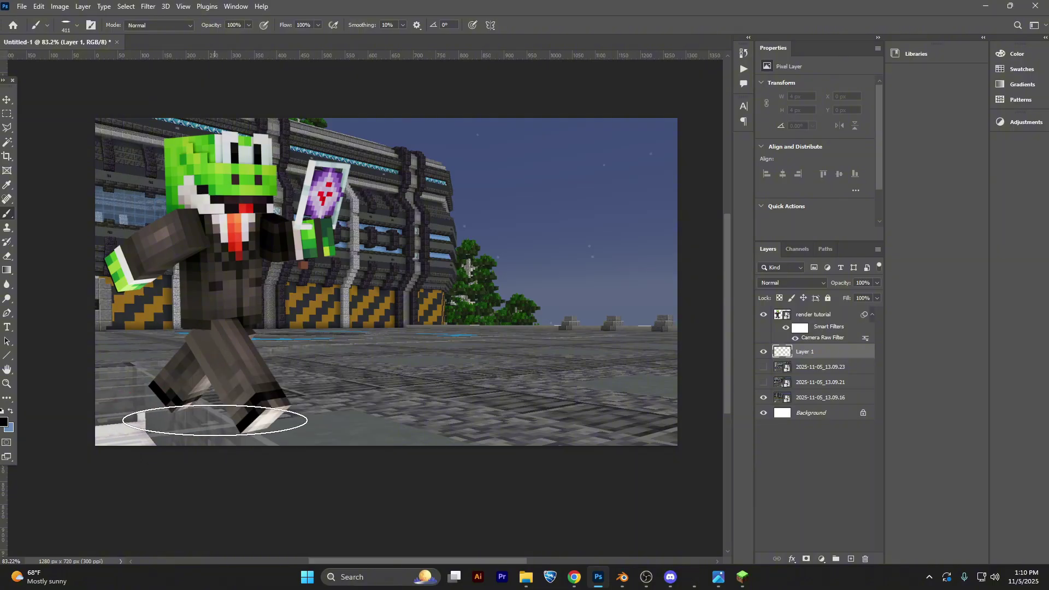
pyautogui.click(211, 420)
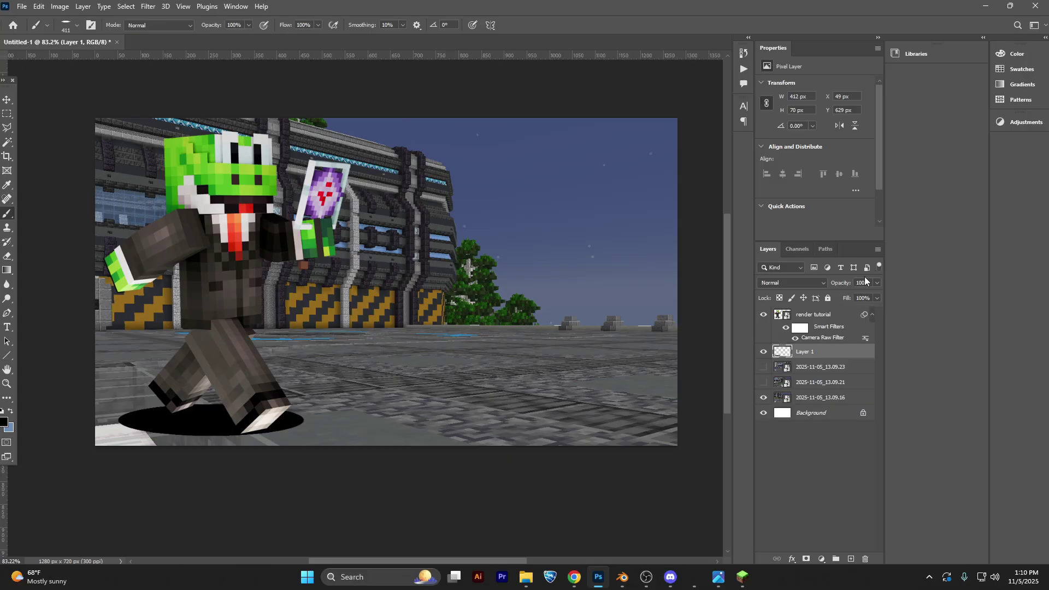
# - Lower the shadow layer's opacity to 44% and apply a Gaussian Blur with a 2.0 pixel radius
pyautogui.moveTo(763, 282); pyautogui.dragTo(787, 286)
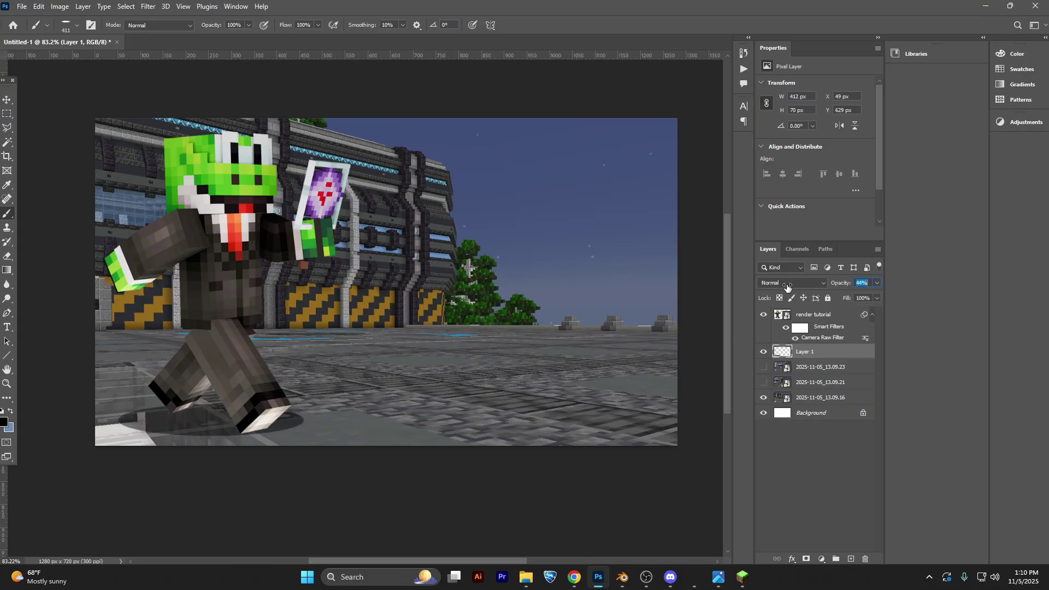
pyautogui.click(148, 6)
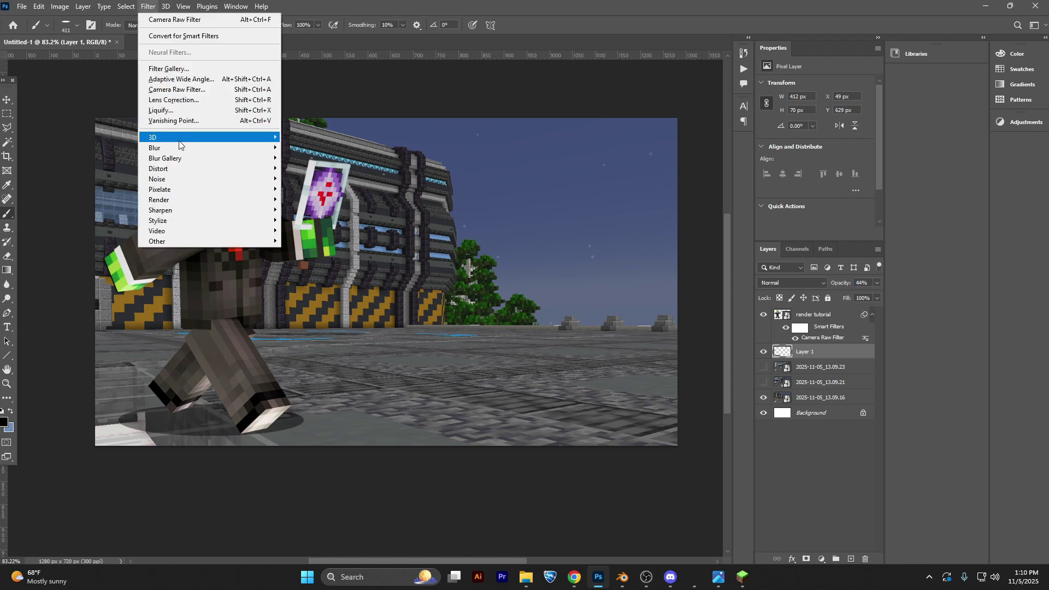
pyautogui.moveTo(246, 134)
pyautogui.click(312, 189)
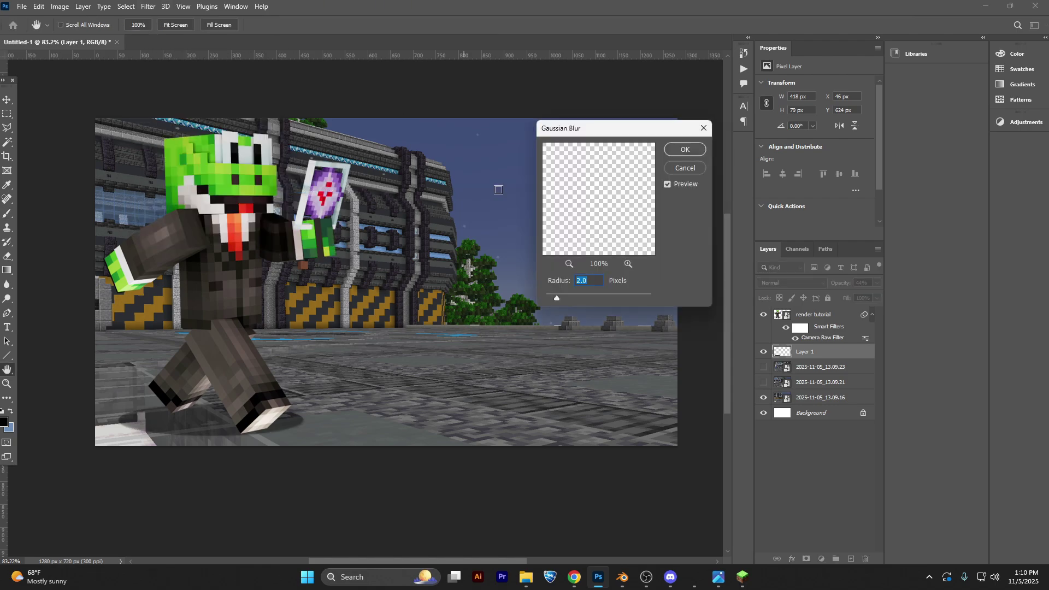
pyautogui.click(668, 149)
pyautogui.press('b')
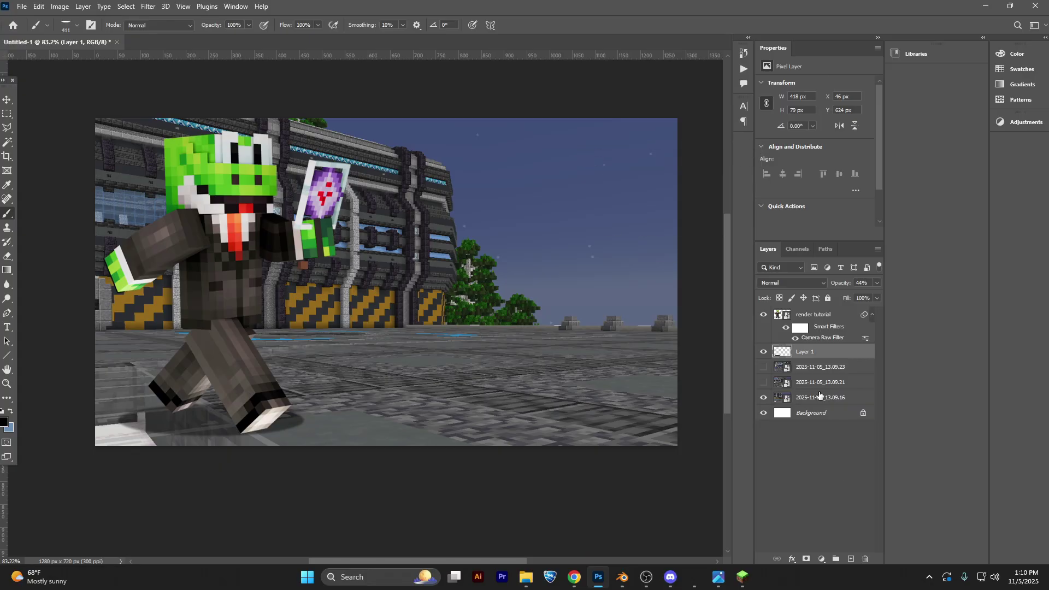
# - Outline the character's back leg with the Polygonal Lasso and darken it with a clipped Brightness/Contrast adjustment at brightness -82
pyautogui.click(798, 327)
pyautogui.click(813, 314)
pyautogui.press('z')
pyautogui.moveTo(124, 368); pyautogui.dragTo(135, 354)
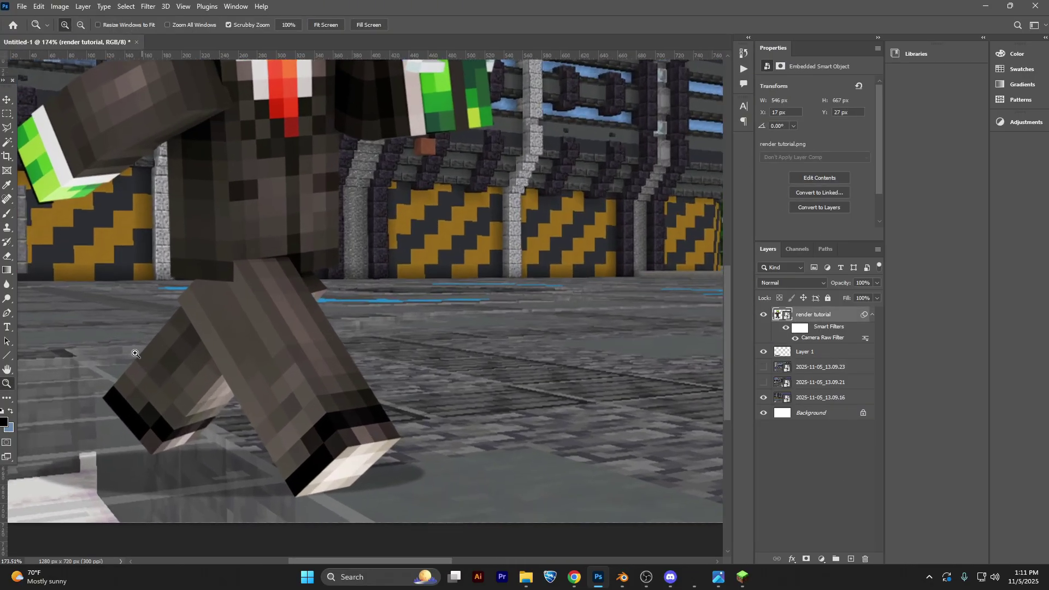
pyautogui.click(7, 130)
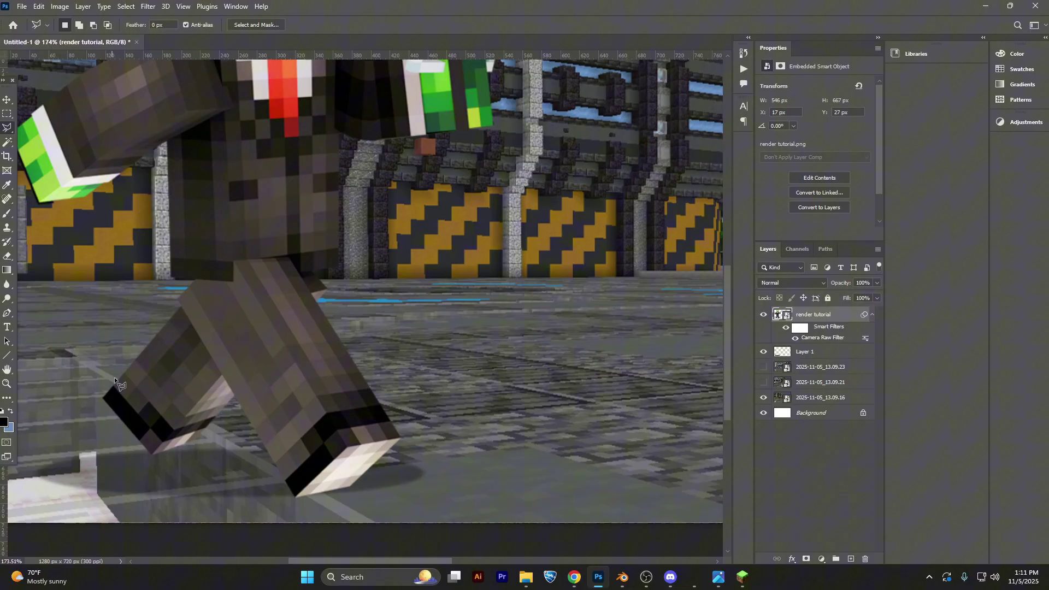
pyautogui.click(198, 443)
pyautogui.click(821, 558)
pyautogui.click(843, 393)
pyautogui.rightClick(847, 314)
pyautogui.click(880, 438)
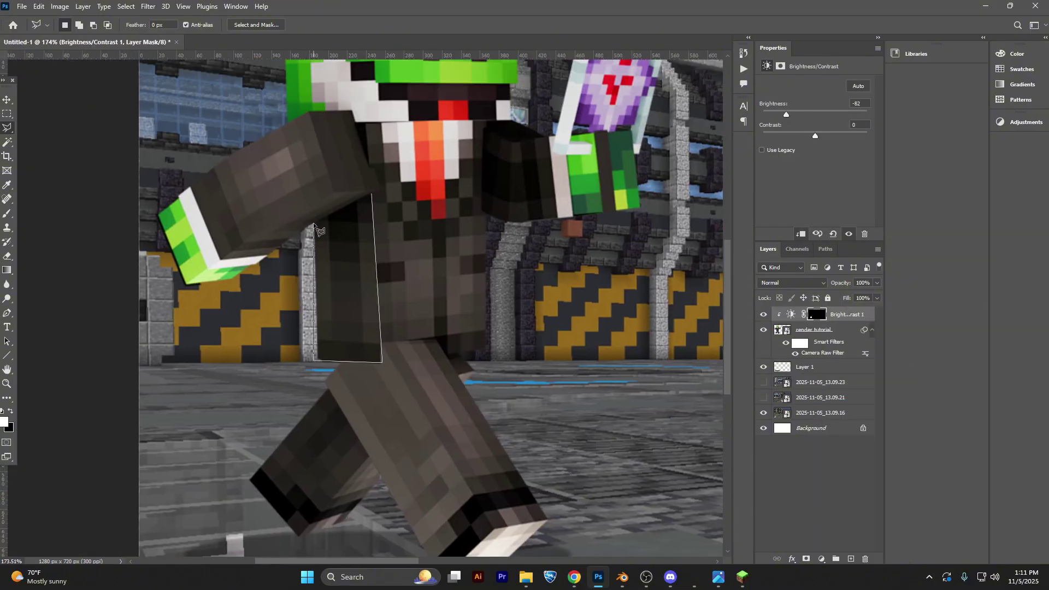
# - Darken the selected side face of the character's torso with a clipped Brightness/Contrast adjustment at brightness -53
pyautogui.click(821, 558)
pyautogui.click(845, 383)
pyautogui.moveTo(814, 114); pyautogui.dragTo(796, 115)
pyautogui.rightClick(853, 314)
pyautogui.click(886, 317)
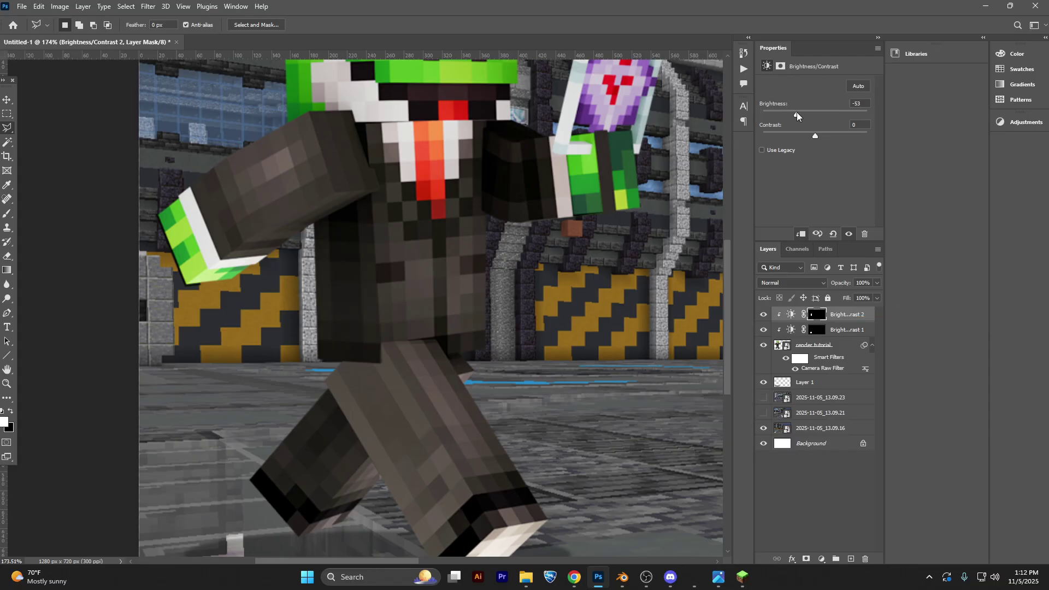
# - Paint shading into the Brightness/Contrast 1 mask along the front leg's side face and set that adjustment's brightness to -93
pyautogui.click(844, 329)
pyautogui.moveTo(343, 362); pyautogui.dragTo(330, 334)
pyautogui.press('b')
pyautogui.rightClick(368, 378)
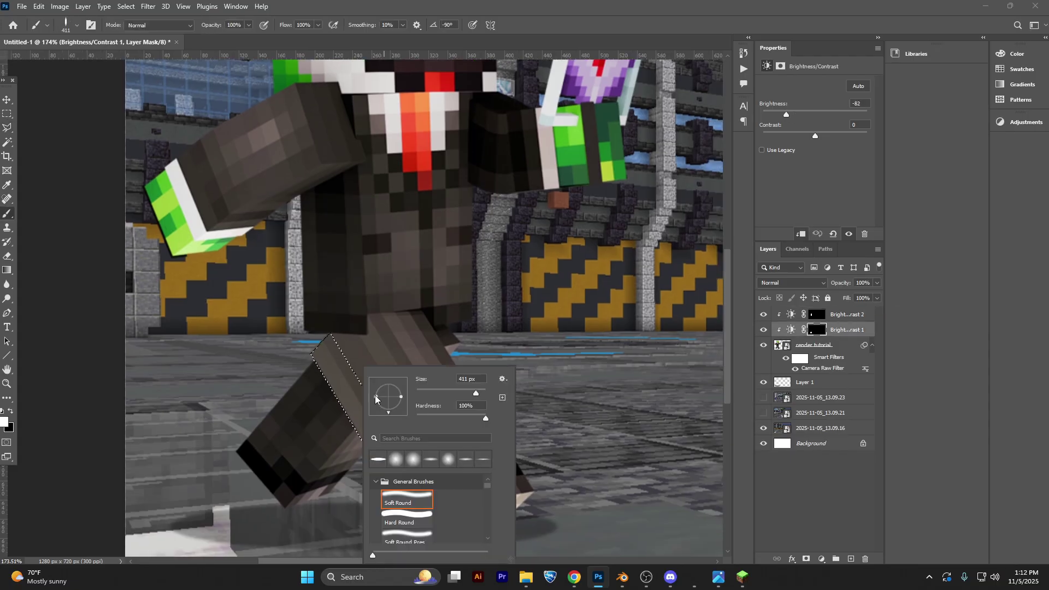
pyautogui.moveTo(355, 146); pyautogui.dragTo(377, 264)
pyautogui.press('x')
pyautogui.press('z')
pyautogui.moveTo(785, 113); pyautogui.dragTo(779, 113)
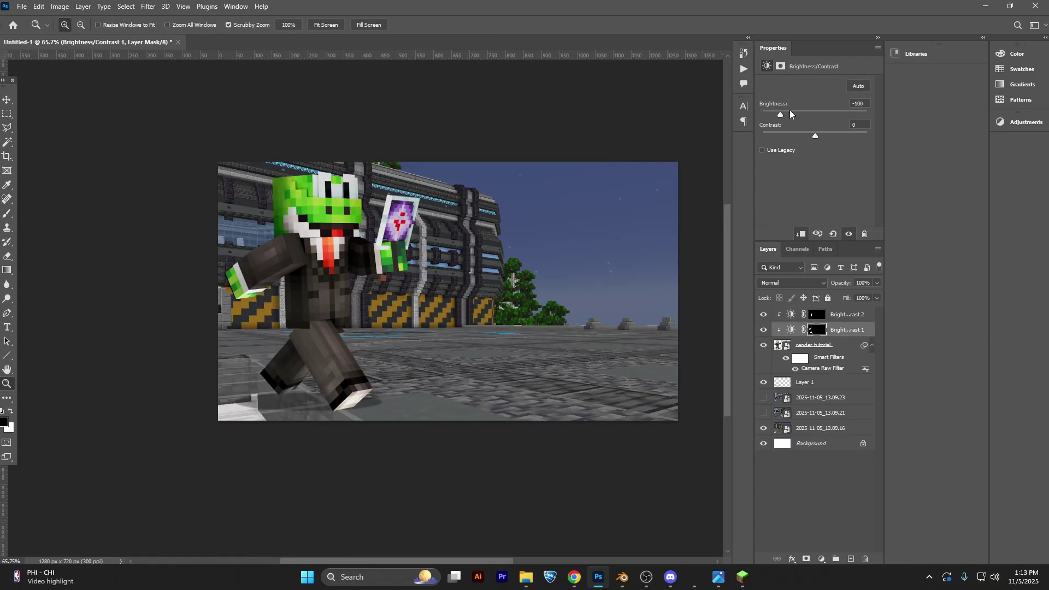
# - Outline the front leg and brush soft shading onto its upper part below the jacket at 12% flow in the same mask
pyautogui.moveTo(300, 323); pyautogui.dragTo(355, 322)
pyautogui.press('l')
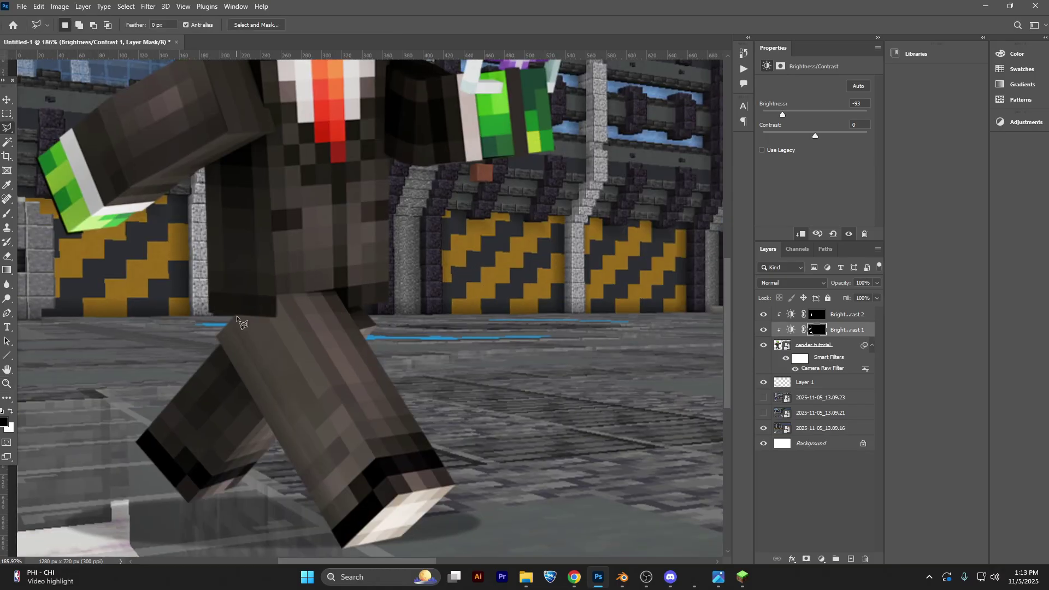
pyautogui.click(278, 299)
pyautogui.press('b')
pyautogui.press('x')
pyautogui.scroll(-3, 319, 253)
pyautogui.moveTo(318, 253)
pyautogui.mouseDown()
pyautogui.moveTo(489, 422)
pyautogui.moveTo(468, 351)
pyautogui.mouseUp()
pyautogui.scroll(3, 468, 351)
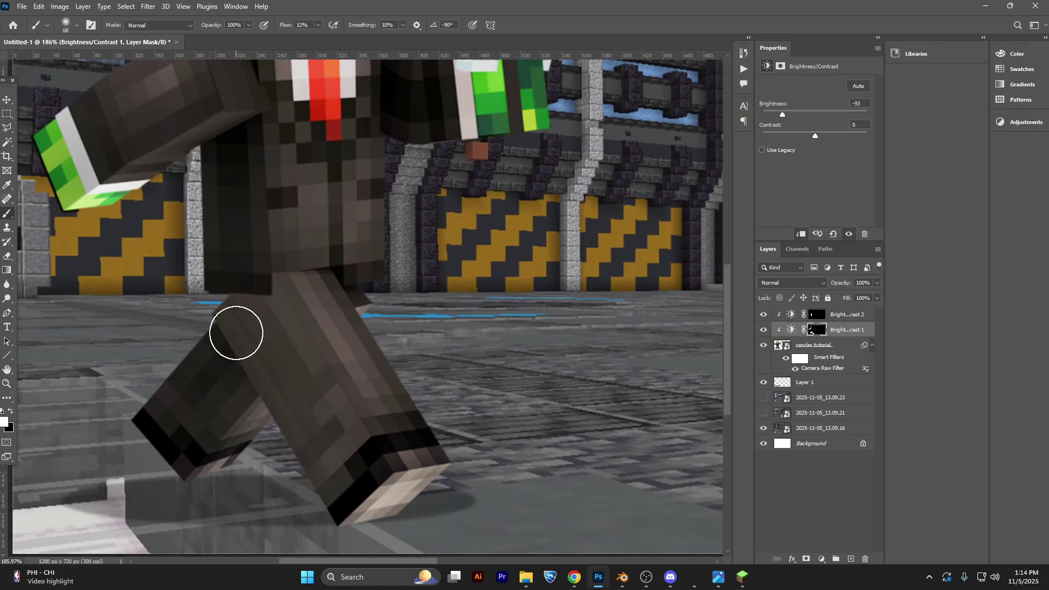
# - Toggle the two Brightness/Contrast layers off and on to compare the character's shading before and after
pyautogui.press('z')
pyautogui.moveTo(236, 333); pyautogui.dragTo(181, 334)
pyautogui.moveTo(763, 314); pyautogui.dragTo(763, 330)
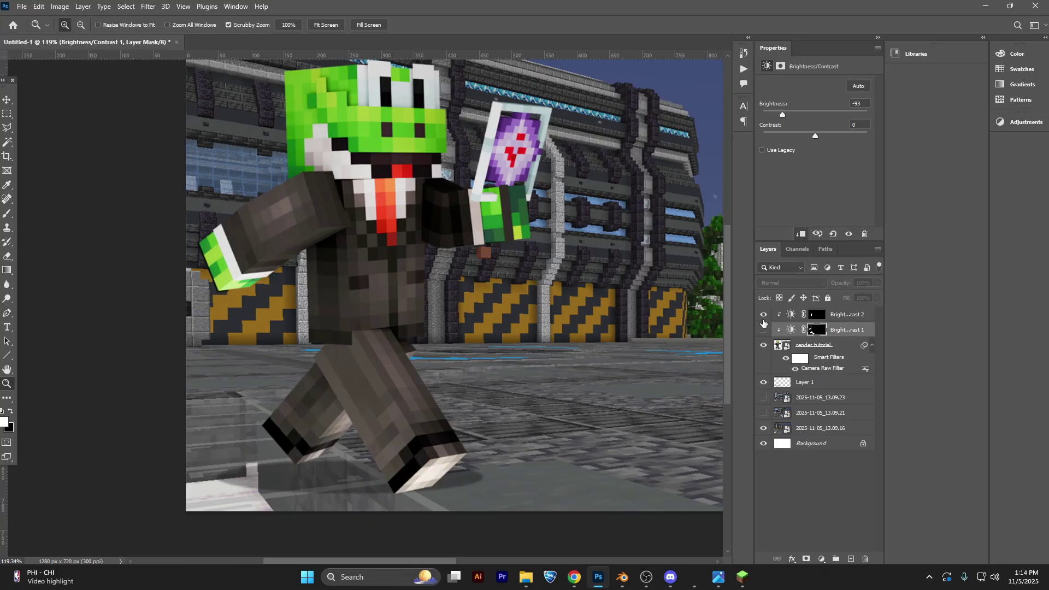
pyautogui.moveTo(601, 301); pyautogui.dragTo(447, 289)
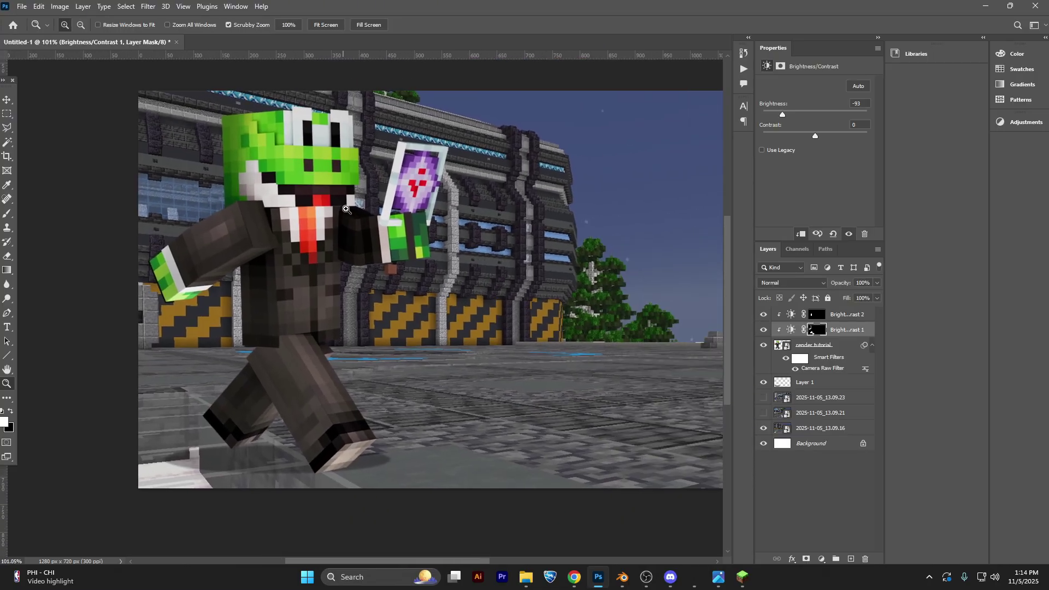
pyautogui.scroll(4, 431, 226)
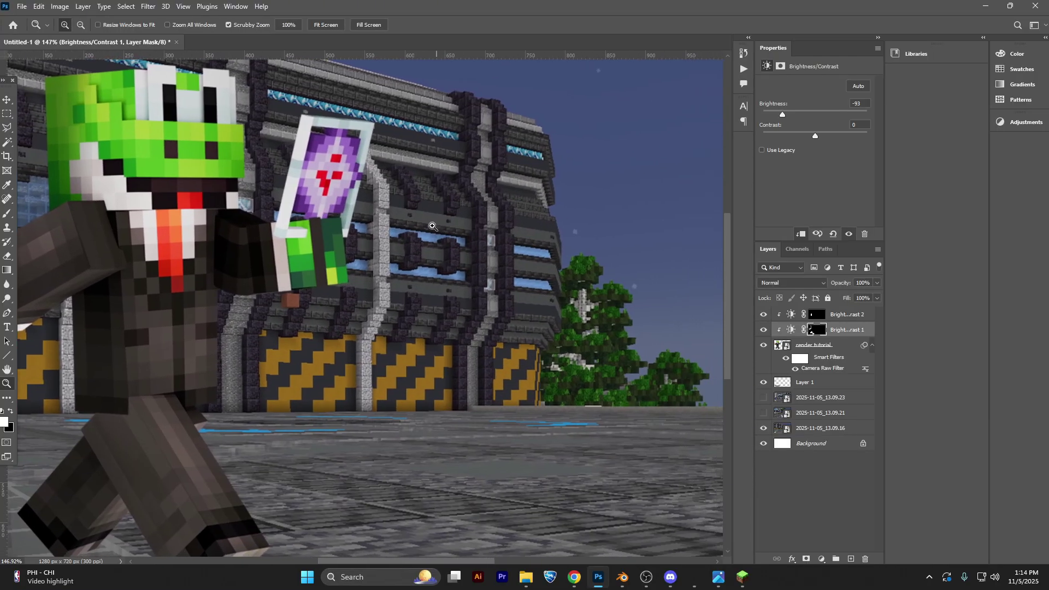
pyautogui.moveTo(432, 226); pyautogui.dragTo(316, 198)
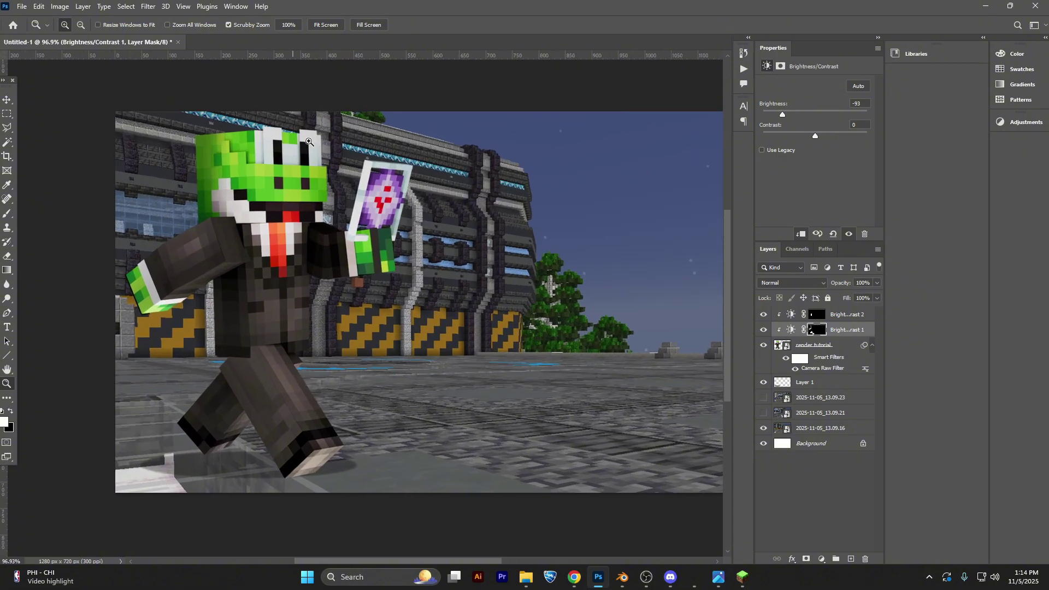
# - Add an empty layer above Brightness/Contrast 2 and clip it to the character render
pyautogui.moveTo(314, 378); pyautogui.dragTo(383, 328)
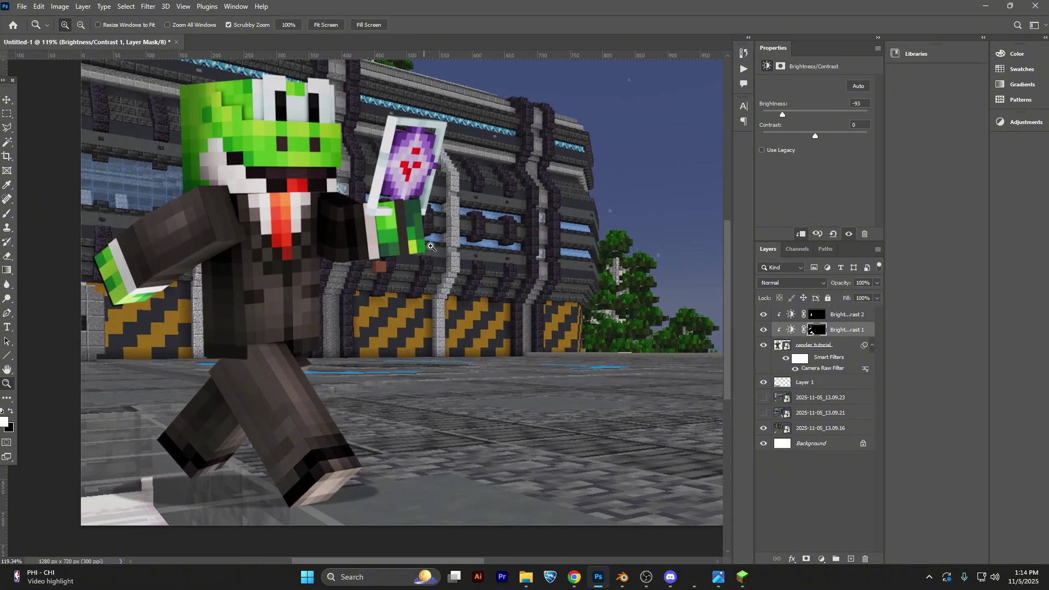
pyautogui.click(832, 318)
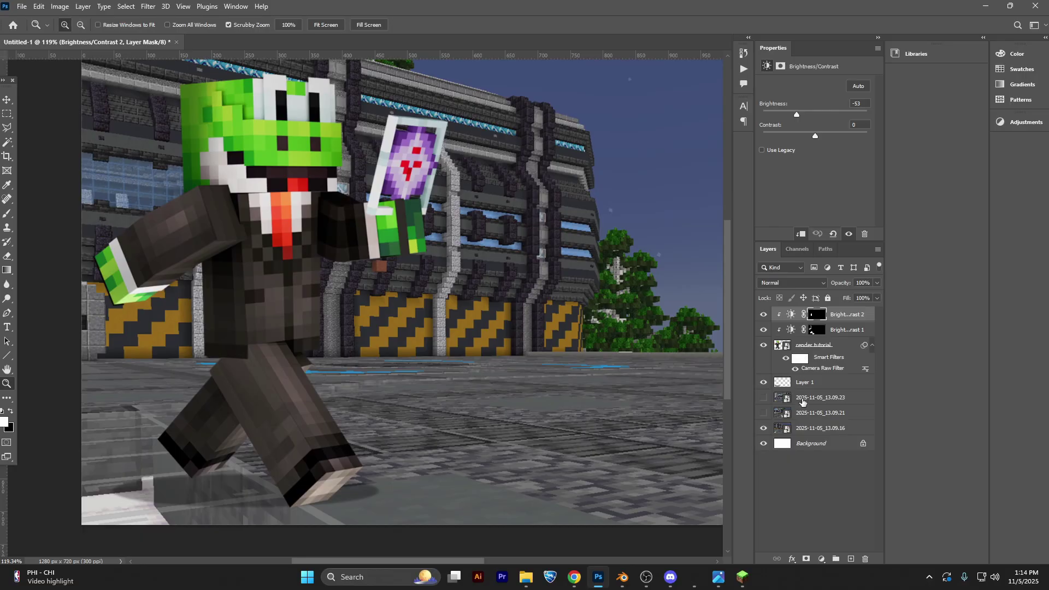
pyautogui.click(822, 558)
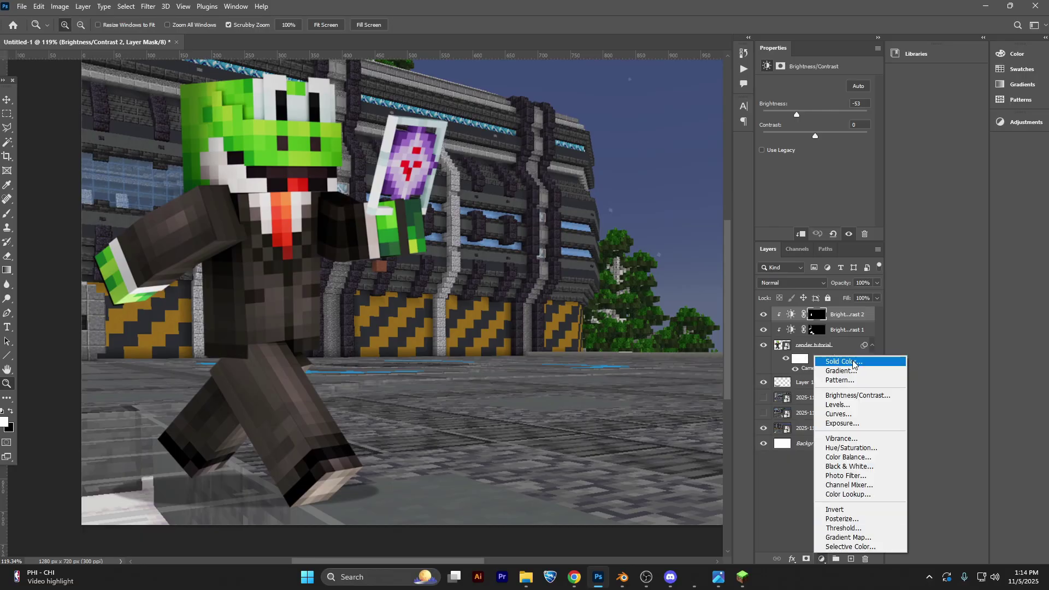
pyautogui.press('Escape')
pyautogui.click(851, 558)
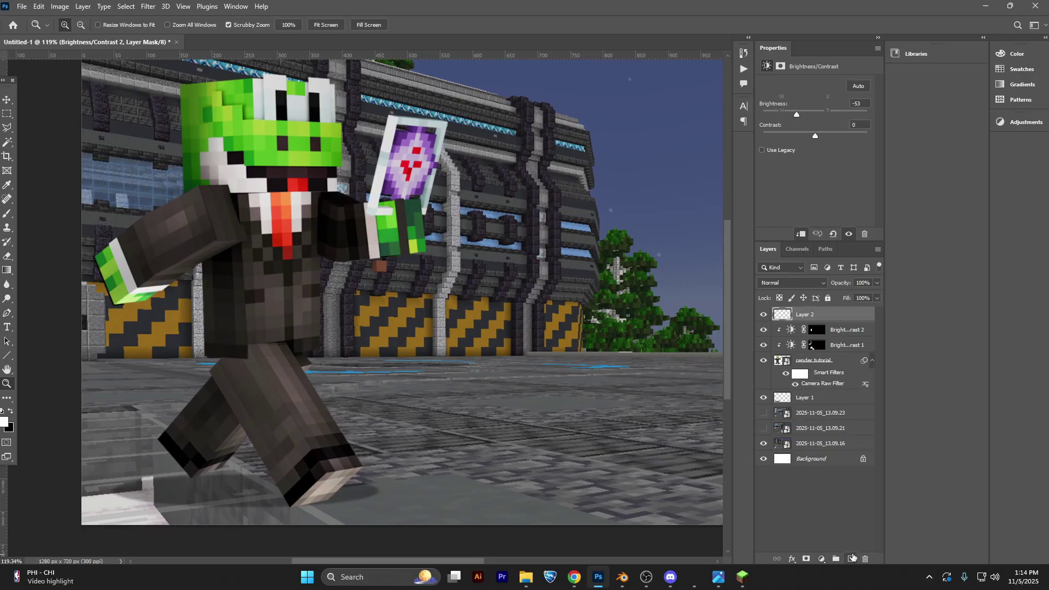
pyautogui.rightClick(834, 314)
pyautogui.click(871, 310)
# - Set up a white brush with 100% flow and 100% hardness
pyautogui.scroll(5, 384, 214)
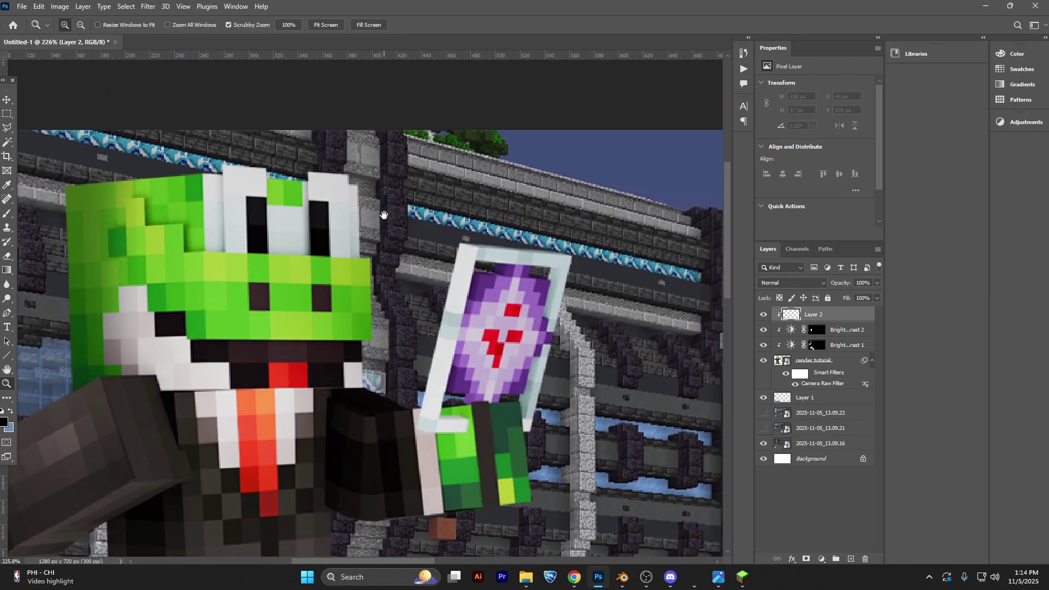
pyautogui.moveTo(384, 215); pyautogui.dragTo(380, 232)
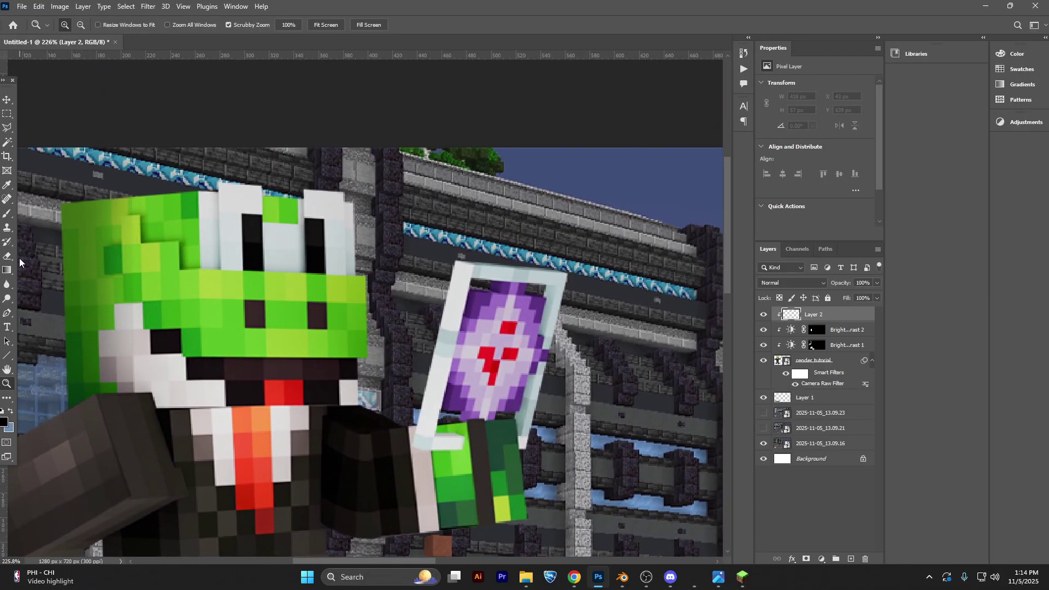
pyautogui.click(8, 214)
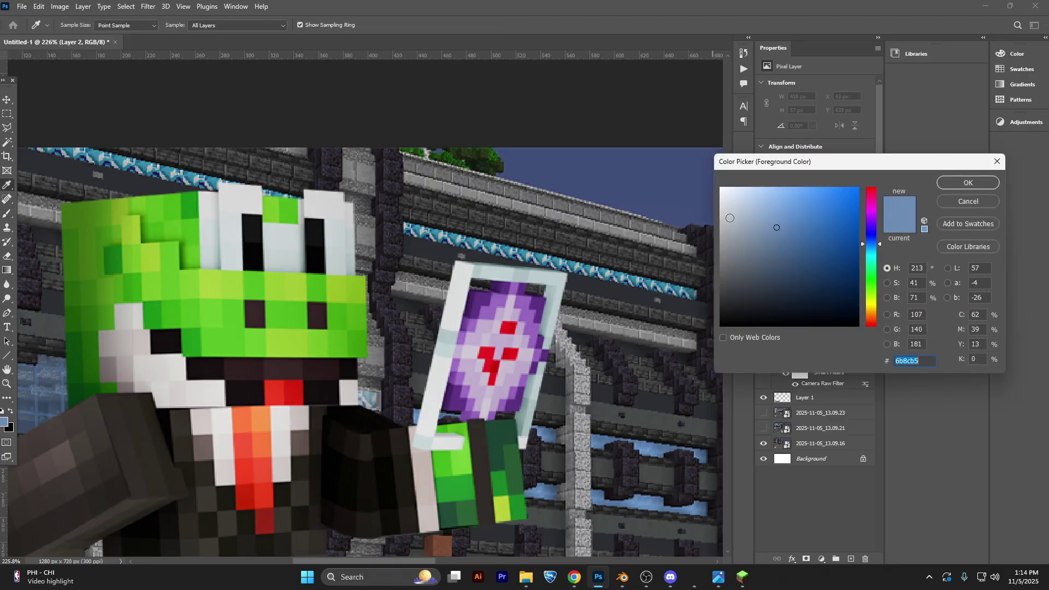
pyautogui.moveTo(730, 218); pyautogui.dragTo(666, 146)
pyautogui.click(967, 182)
pyautogui.moveTo(309, 218); pyautogui.dragTo(281, 209)
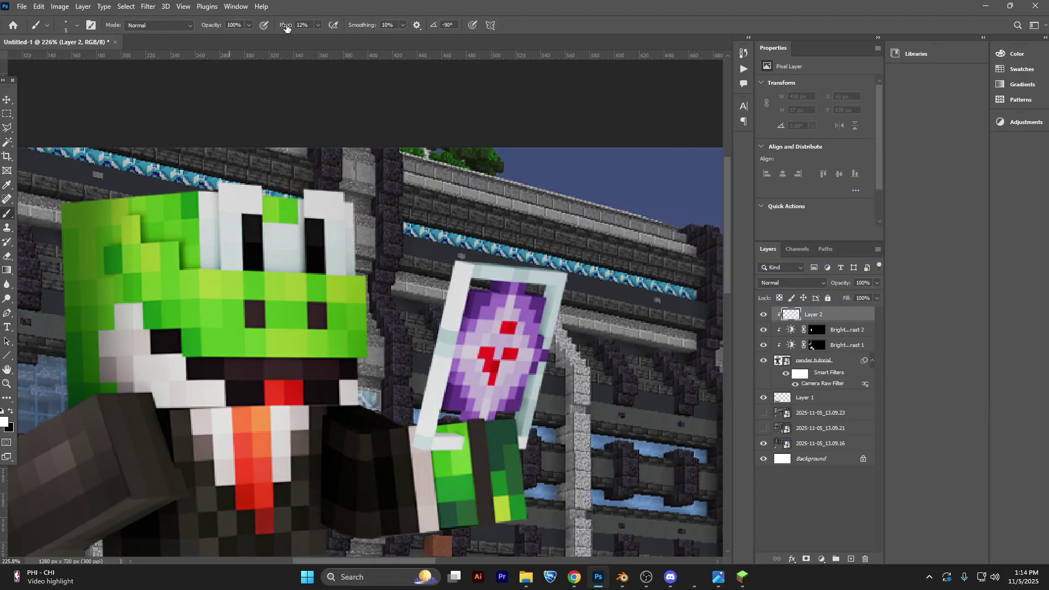
pyautogui.rightClick(310, 212)
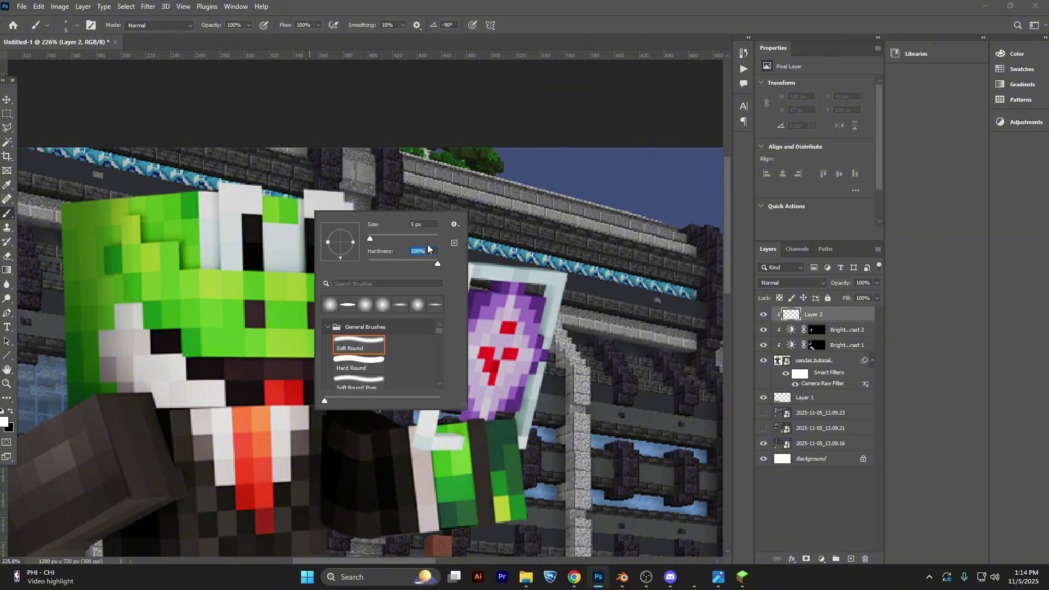
# - Draw a straight white highlight with a 4 px brush along the head's upper edge between the two eyes
pyautogui.press('z')
pyautogui.click(323, 187)
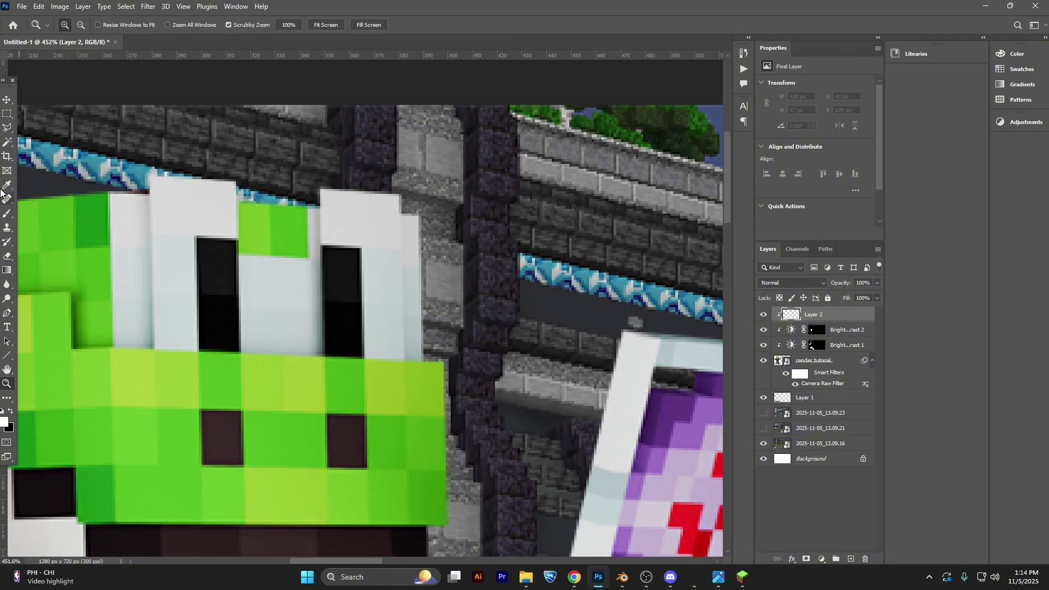
pyautogui.click(8, 214)
pyautogui.press('[')
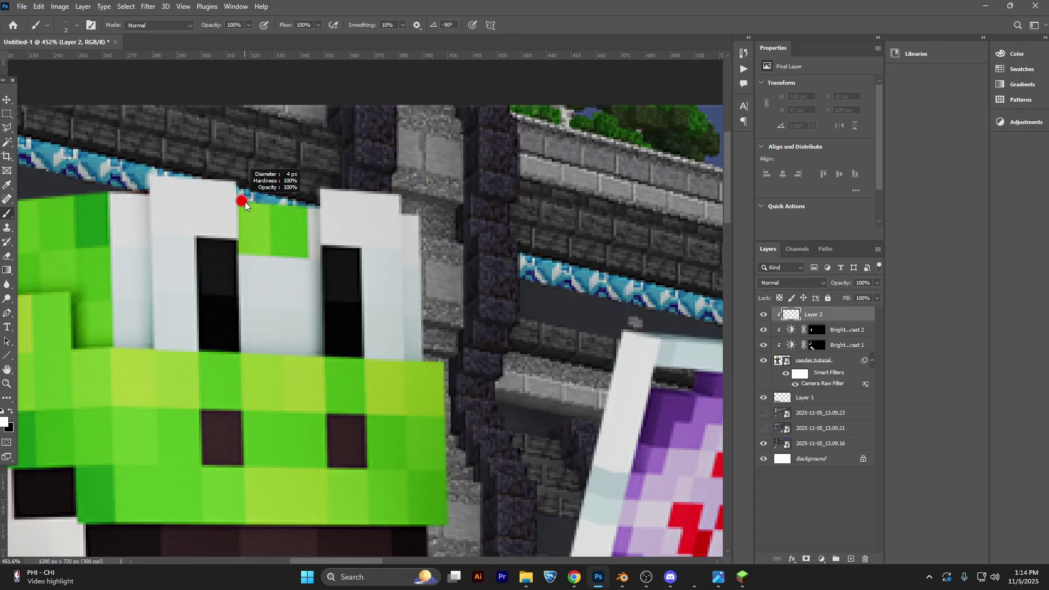
pyautogui.click(243, 202)
pyautogui.keyDown('shift'); pyautogui.click(318, 206); pyautogui.keyUp('shift')
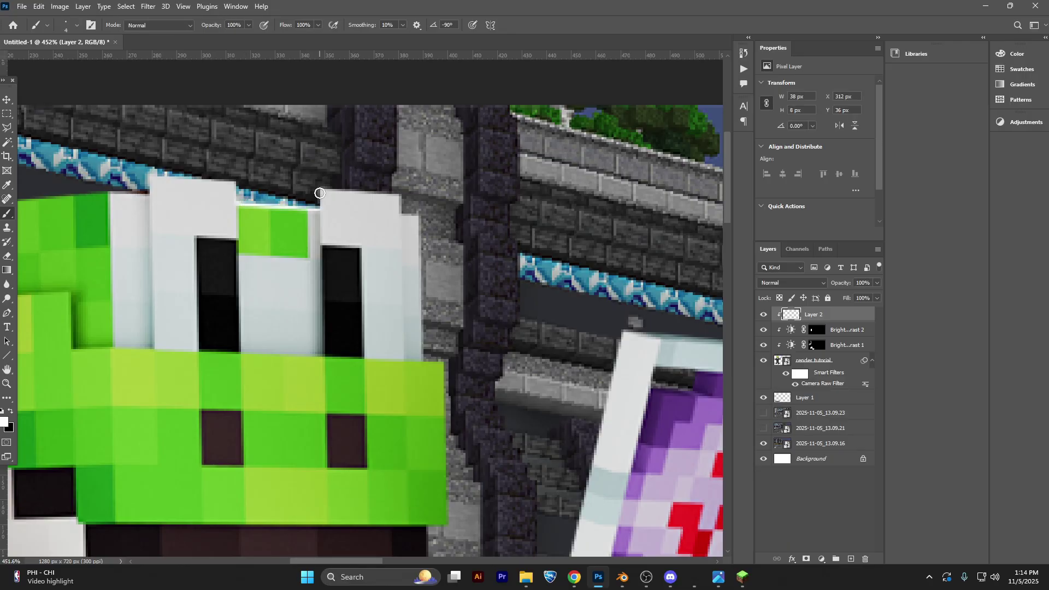
# - Draw straight white highlights down the front eye's outer edge and along the snout's front edge
pyautogui.click(420, 220)
pyautogui.keyDown('shift'); pyautogui.click(422, 362); pyautogui.keyUp('shift')
pyautogui.keyDown('shift'); pyautogui.click(443, 362); pyautogui.keyUp('shift')
pyautogui.moveTo(447, 522); pyautogui.dragTo(442, 379)
pyautogui.keyDown('shift'); pyautogui.click(442, 380); pyautogui.keyUp('shift')
pyautogui.keyDown('shift'); pyautogui.click(422, 381); pyautogui.keyUp('shift')
# - Continue the white outline down the jaw's front edge, over the shoulder and around the raised hand and arm's underside
pyautogui.moveTo(468, 450); pyautogui.dragTo(424, 313)
pyautogui.keyDown('shift'); pyautogui.click(381, 344); pyautogui.keyUp('shift')
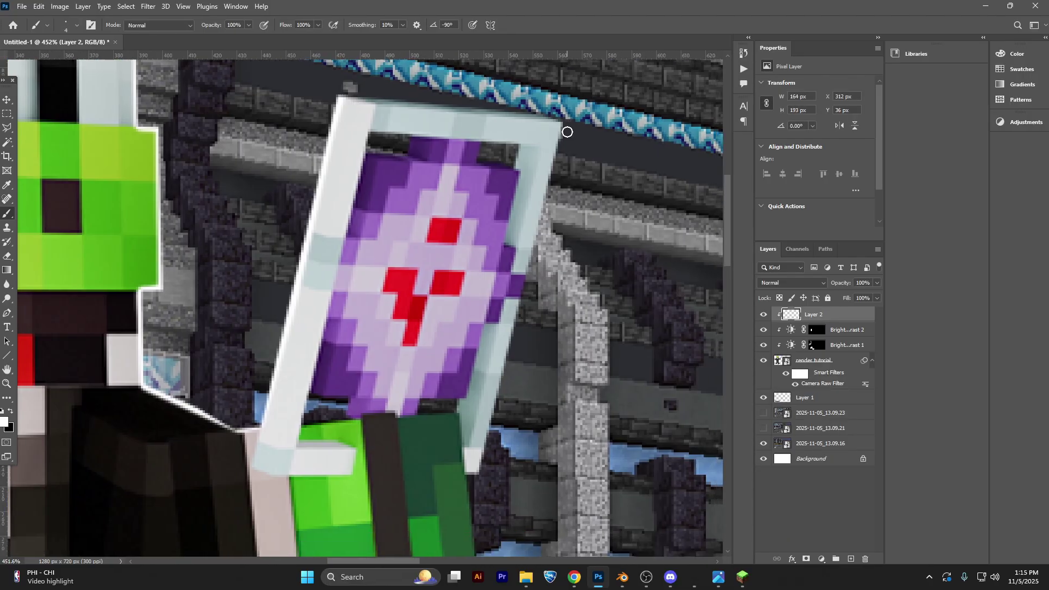
pyautogui.keyDown('shift'); pyautogui.click(507, 358); pyautogui.keyUp('shift')
pyautogui.moveTo(507, 360); pyautogui.dragTo(524, 210)
pyautogui.keyDown('shift'); pyautogui.click(479, 374); pyautogui.keyUp('shift')
pyautogui.keyDown('shift'); pyautogui.click(309, 391); pyautogui.keyUp('shift')
pyautogui.moveTo(309, 392); pyautogui.dragTo(455, 303)
pyautogui.keyDown('shift'); pyautogui.click(309, 323); pyautogui.keyUp('shift')
# - Draw straight white highlights down the torso's front edge and along the front edge of the legs
pyautogui.click(266, 153)
pyautogui.keyDown('shift'); pyautogui.click(266, 397); pyautogui.keyUp('shift')
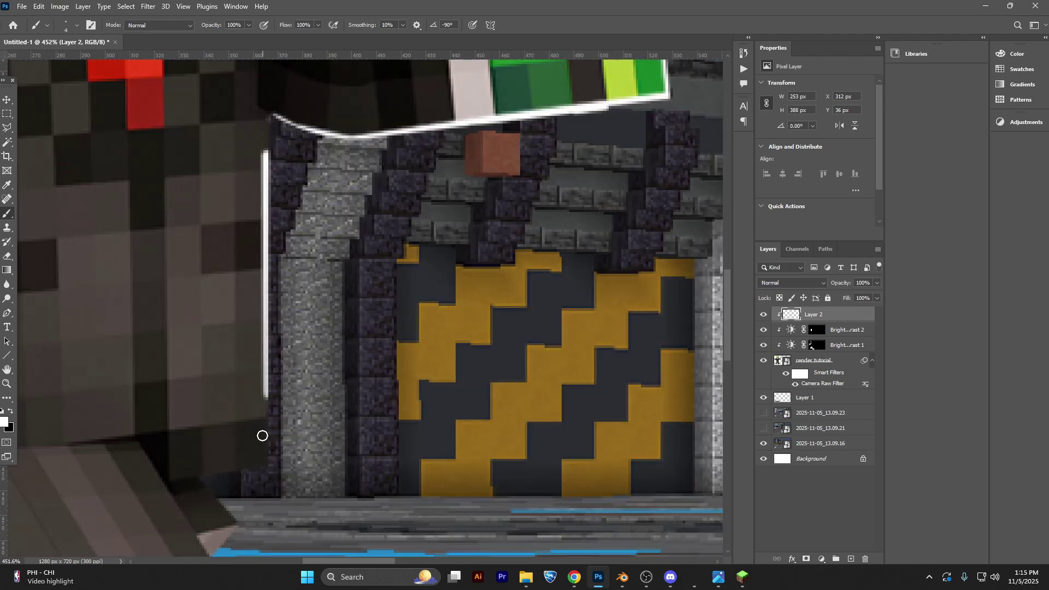
pyautogui.keyDown('shift'); pyautogui.click(267, 465); pyautogui.keyUp('shift')
pyautogui.moveTo(267, 466); pyautogui.dragTo(308, 249)
pyautogui.click(240, 266)
pyautogui.keyDown('shift'); pyautogui.click(275, 306); pyautogui.keyUp('shift')
pyautogui.moveTo(309, 319); pyautogui.dragTo(324, 256)
pyautogui.click(265, 286)
pyautogui.moveTo(369, 377); pyautogui.dragTo(394, 197)
pyautogui.keyDown('shift'); pyautogui.click(508, 455); pyautogui.keyUp('shift')
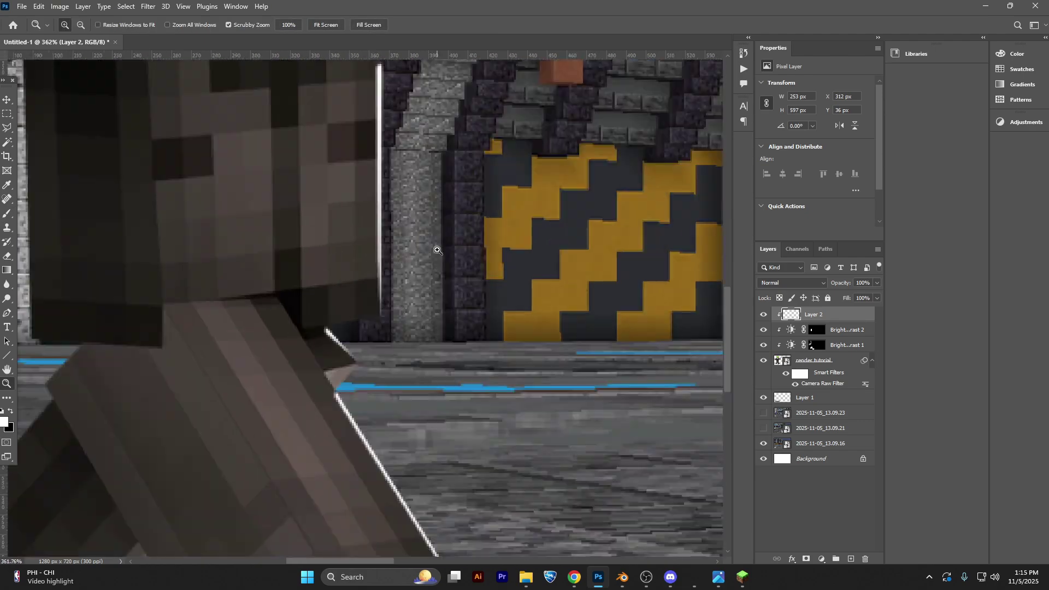
# - Add straight white highlights along the jaw's lower edge and the front eye's remaining edges
pyautogui.moveTo(437, 250); pyautogui.dragTo(462, 546)
pyautogui.click(434, 374)
pyautogui.keyDown('shift'); pyautogui.click(238, 374); pyautogui.keyUp('shift')
pyautogui.moveTo(410, 234); pyautogui.dragTo(397, 323)
pyautogui.click(429, 165)
pyautogui.keyDown('shift'); pyautogui.click(434, 253); pyautogui.keyUp('shift')
pyautogui.moveTo(331, 184); pyautogui.dragTo(475, 206)
pyautogui.click(371, 142)
pyautogui.keyDown('shift'); pyautogui.click(315, 143); pyautogui.keyUp('shift')
pyautogui.keyDown('shift'); pyautogui.click(258, 146); pyautogui.keyUp('shift')
# - Draw a thin white highlight along the underside of the character's back arm with a 2 px brush
pyautogui.click(11, 411)
pyautogui.hotkey('ctrl', 'z')
pyautogui.press('z')
pyautogui.moveTo(546, 169)
pyautogui.mouseDown()
pyautogui.moveTo(419, 185)
pyautogui.moveTo(481, 185)
pyautogui.mouseUp()
pyautogui.press('b')
pyautogui.press('x')
pyautogui.moveTo(250, 278); pyautogui.dragTo(223, 291)
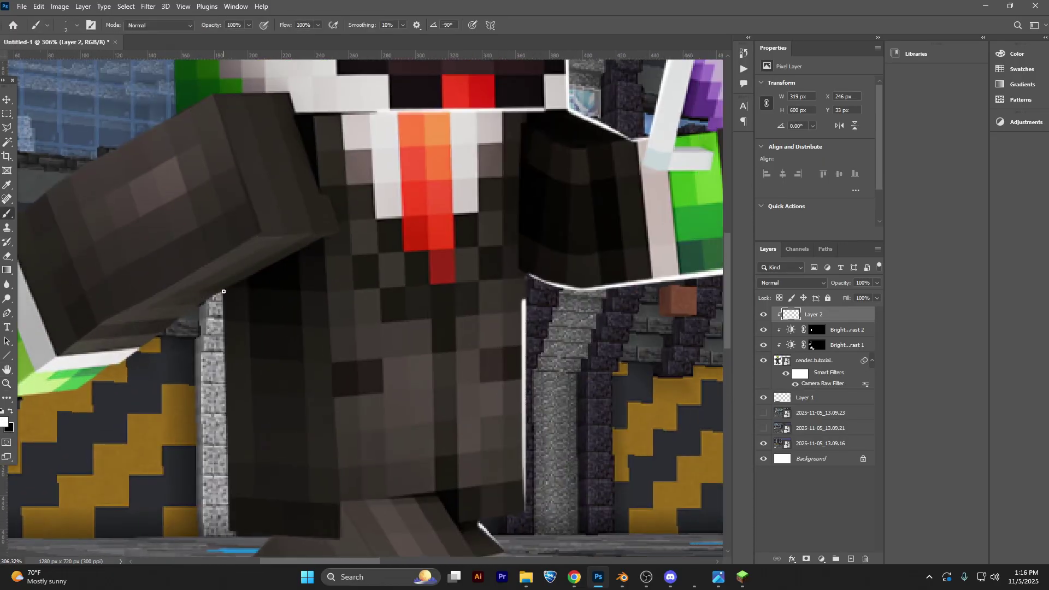
pyautogui.press('z')
pyautogui.moveTo(552, 235)
pyautogui.mouseDown()
pyautogui.moveTo(486, 234)
pyautogui.moveTo(568, 235)
pyautogui.mouseUp()
pyautogui.moveTo(368, 381); pyautogui.dragTo(393, 381)
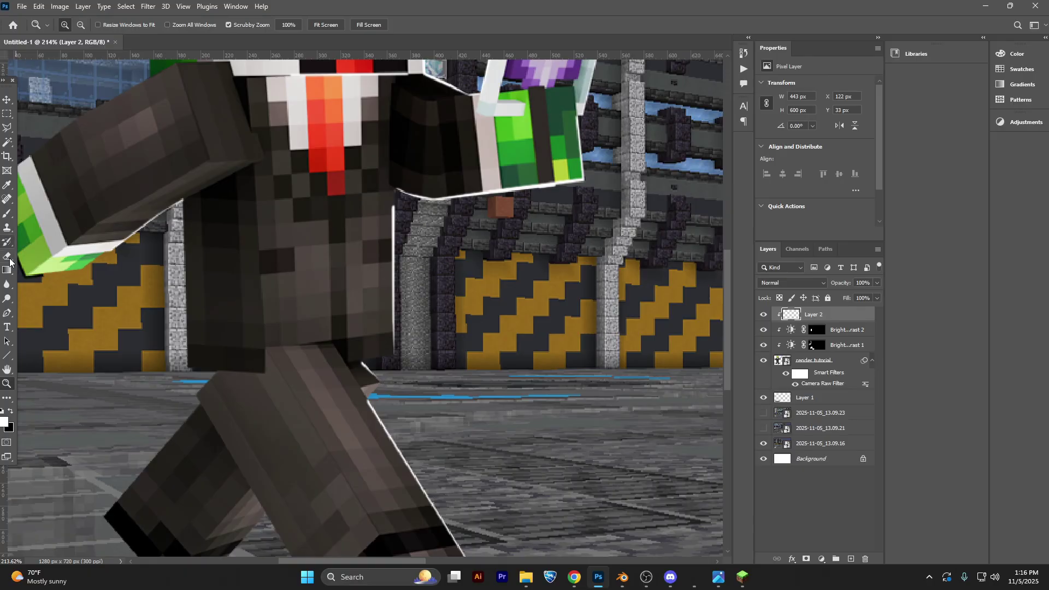
# - Soften the white highlight on the front leg with a 78 px soft eraser at 7% flow
pyautogui.press('e')
pyautogui.rightClick(387, 254)
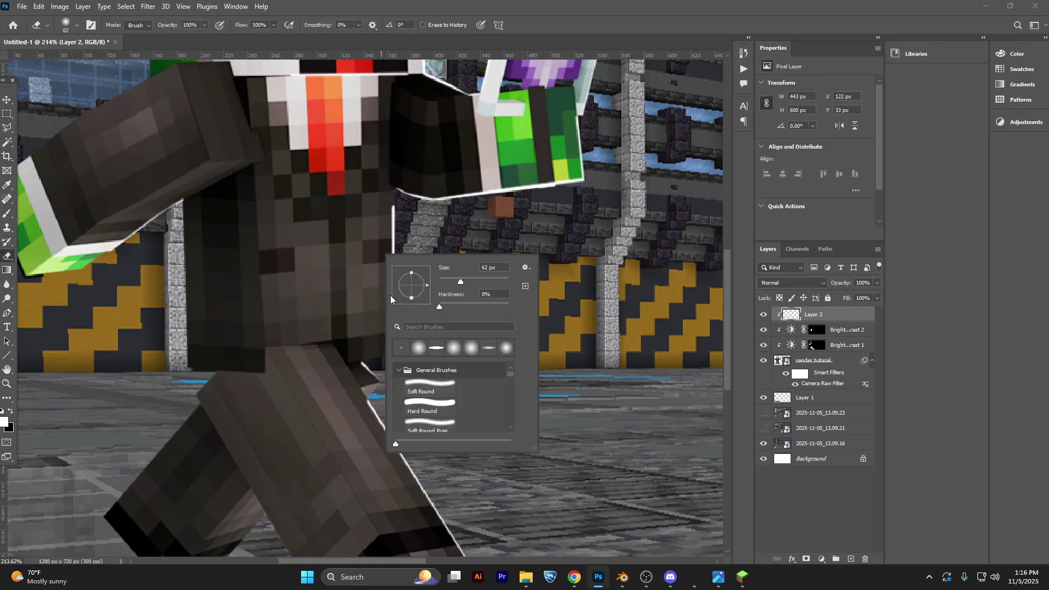
pyautogui.moveTo(241, 25); pyautogui.dragTo(185, 34)
pyautogui.moveTo(368, 309)
pyautogui.mouseDown()
pyautogui.moveTo(401, 359)
pyautogui.moveTo(351, 167)
pyautogui.mouseUp()
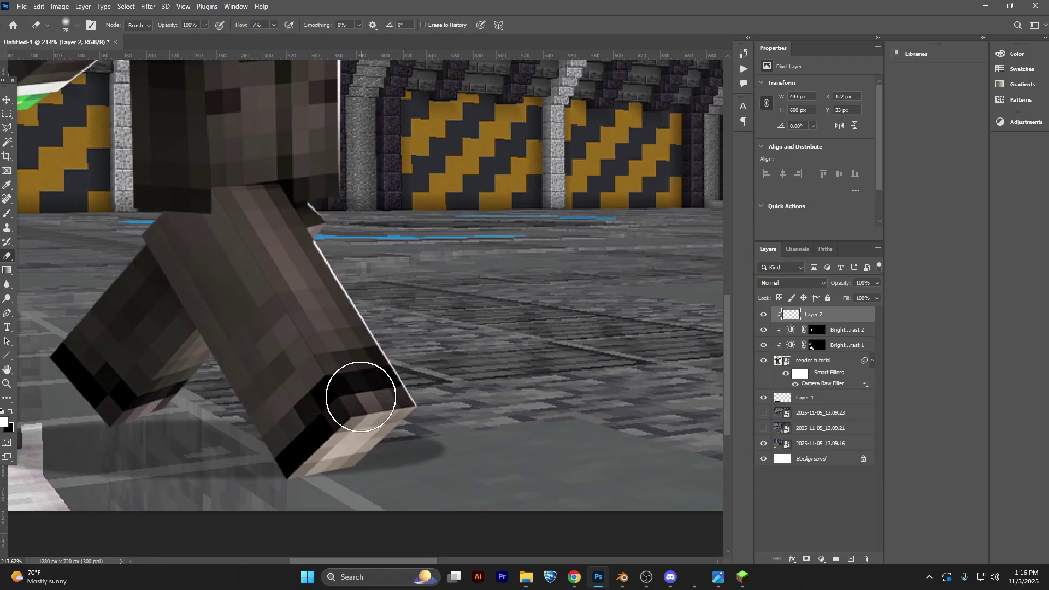
pyautogui.moveTo(360, 395)
pyautogui.mouseDown()
pyautogui.moveTo(316, 350)
pyautogui.moveTo(395, 378)
pyautogui.mouseUp()
# - Soften the white highlights around the torso and raised arm with the same low-flow eraser
pyautogui.scroll(5, 436, 327)
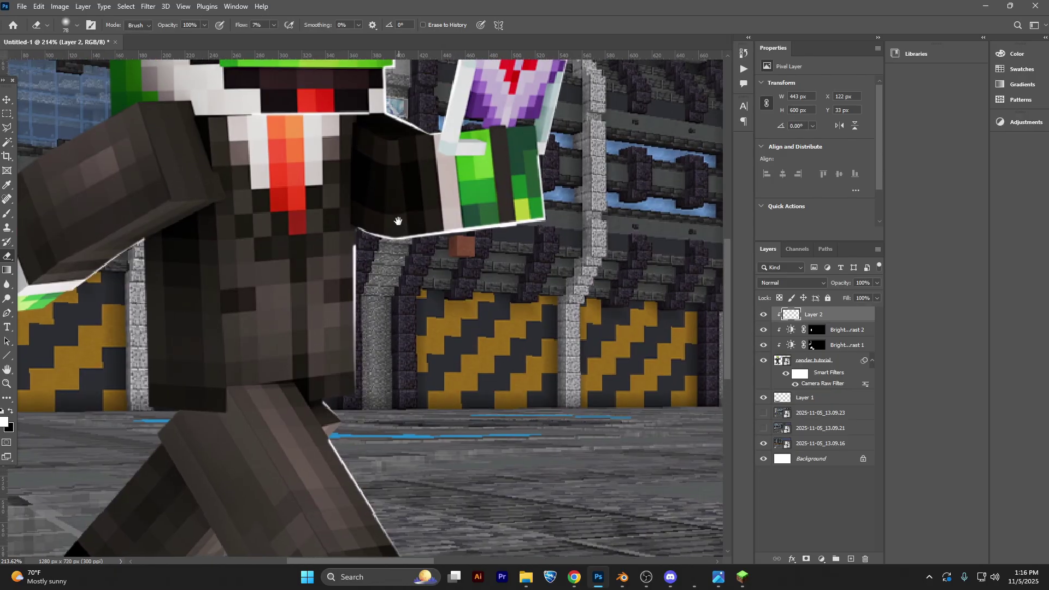
pyautogui.moveTo(466, 193); pyautogui.dragTo(507, 204)
pyautogui.moveTo(423, 229)
pyautogui.mouseDown()
pyautogui.moveTo(471, 222)
pyautogui.moveTo(448, 217)
pyautogui.moveTo(413, 236)
pyautogui.moveTo(477, 226)
pyautogui.mouseUp()
pyautogui.moveTo(510, 174)
pyautogui.mouseDown()
pyautogui.moveTo(478, 213)
pyautogui.moveTo(477, 248)
pyautogui.moveTo(412, 218)
pyautogui.moveTo(424, 225)
pyautogui.mouseUp()
pyautogui.moveTo(442, 149); pyautogui.dragTo(461, 243)
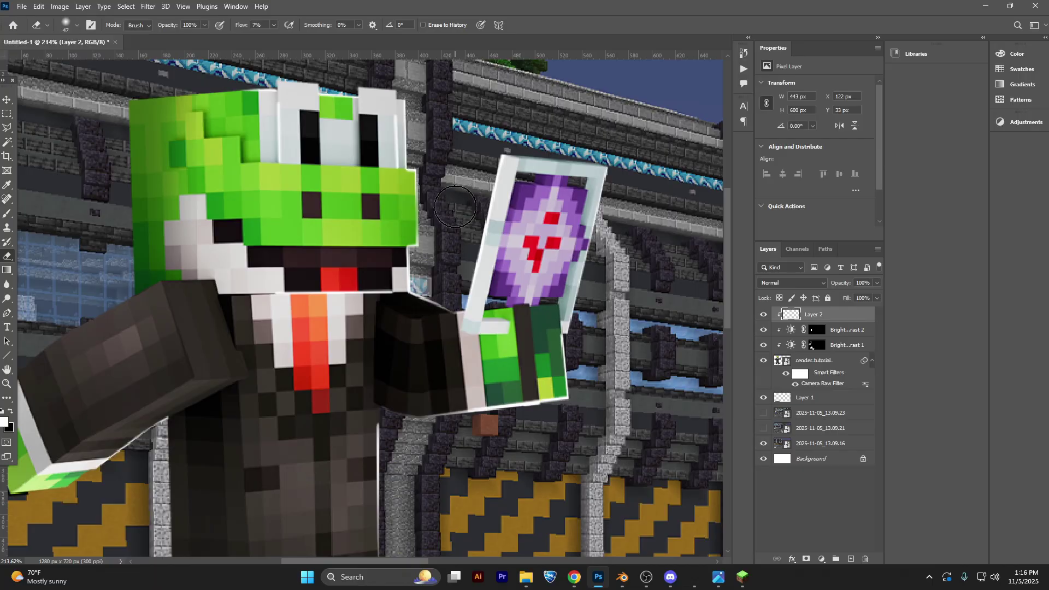
# - Reduce the eraser to 22 px for the face highlights and swap the foreground and background colors
pyautogui.press('[')
pyautogui.press('[')
pyautogui.press('[')
pyautogui.press('[')
pyautogui.press('[')
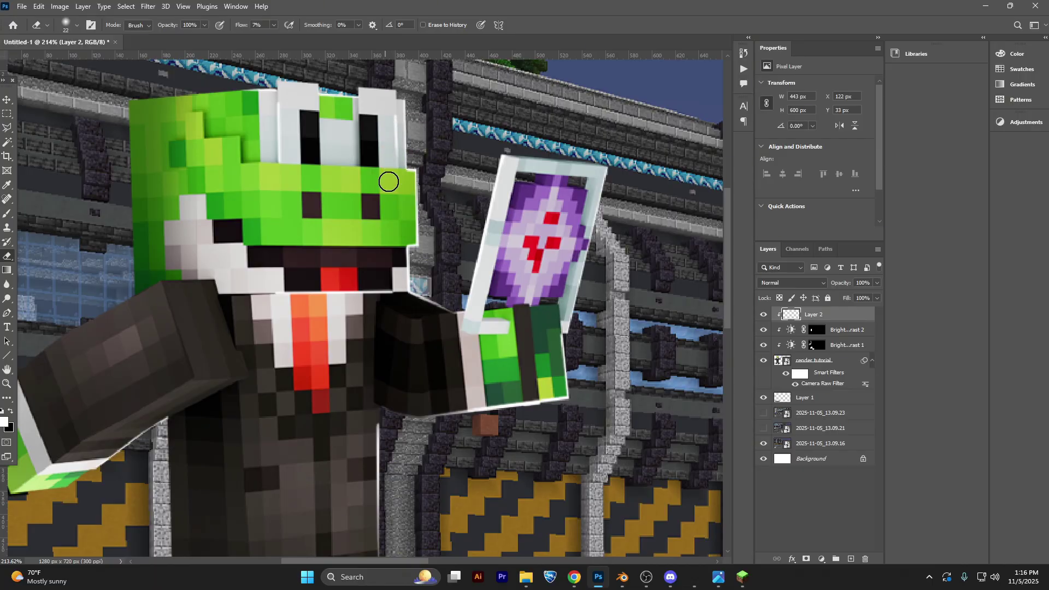
pyautogui.press('x')
# - Try a black brush stroke between the jaw and the shoulder, undo it and return to the Eraser
pyautogui.moveTo(429, 169); pyautogui.dragTo(349, 163)
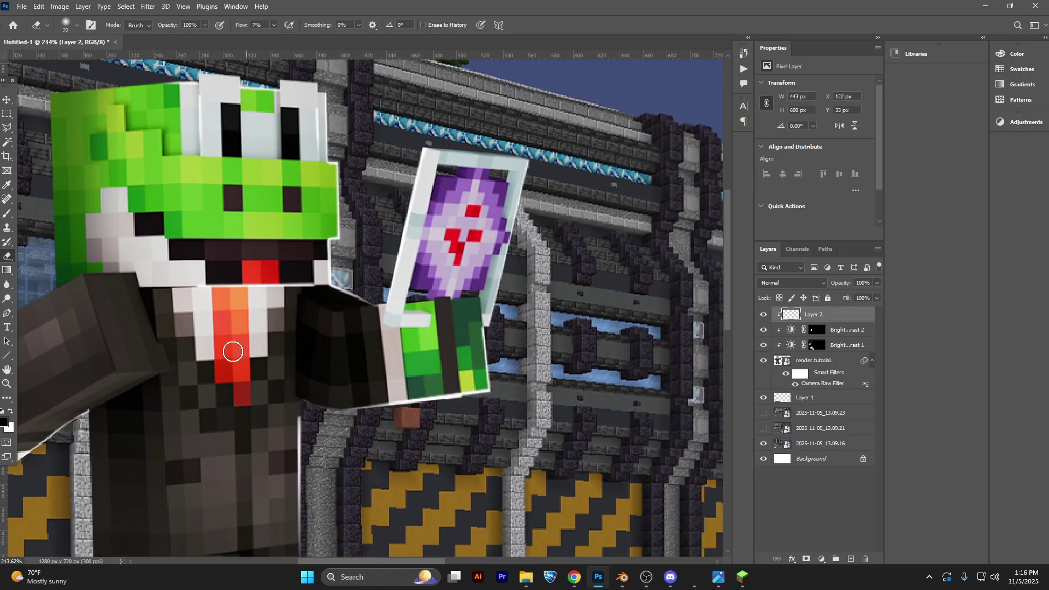
pyautogui.scroll(-2, 275, 283)
pyautogui.scroll(5, 275, 283)
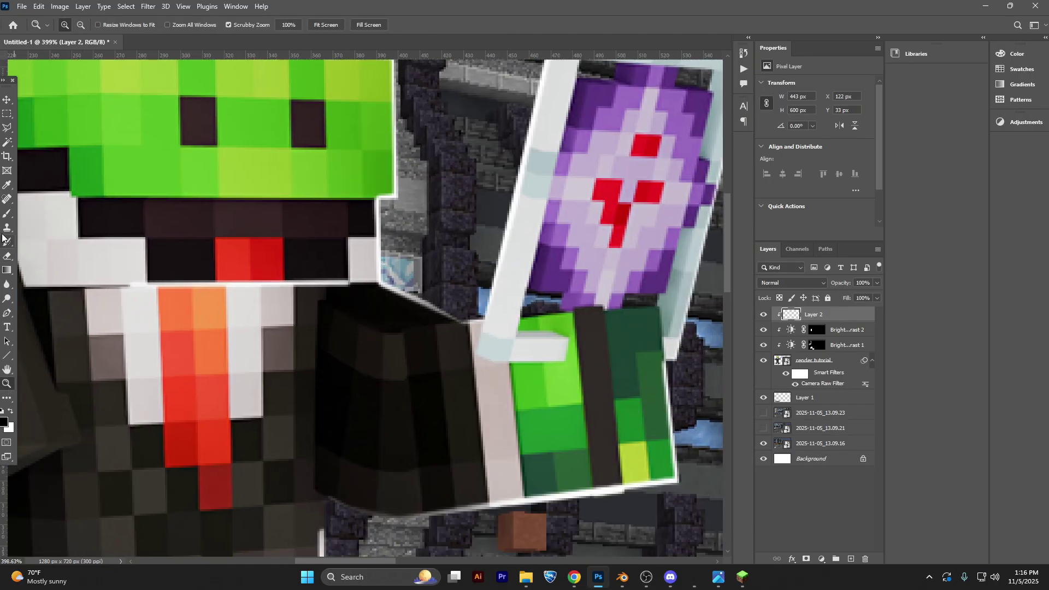
pyautogui.click(7, 214)
pyautogui.keyDown('alt'); pyautogui.rightClick(335, 284); pyautogui.keyUp('alt')
pyautogui.moveTo(334, 284); pyautogui.dragTo(313, 293)
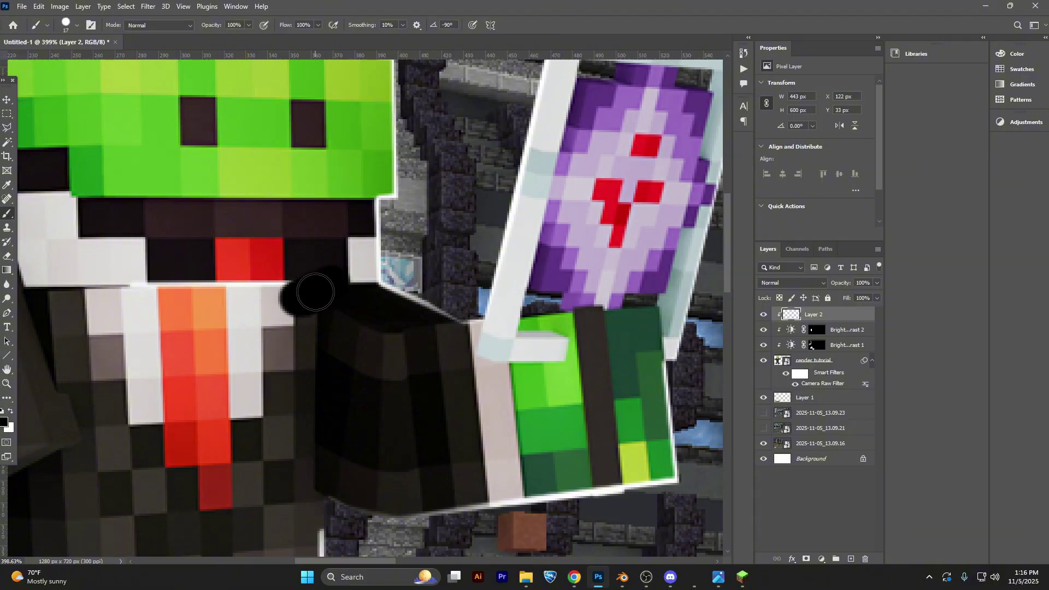
pyautogui.hotkey('ctrl', 'z')
pyautogui.click(4, 257)
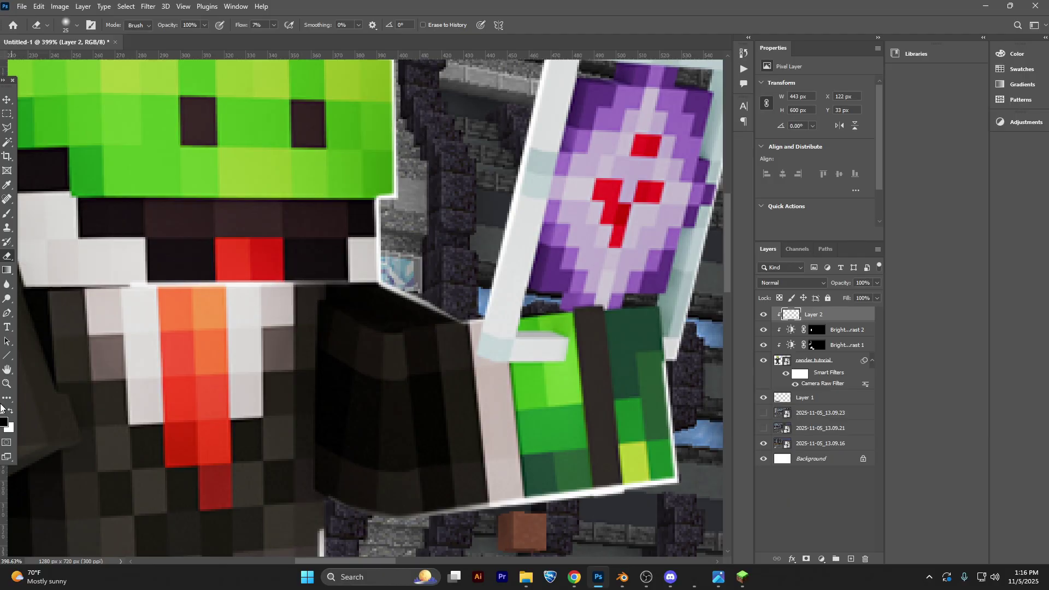
# - Examine the character's white edge highlights against the whole thumbnail at several zoom levels
pyautogui.press('z')
pyautogui.scroll(-5, 426, 244)
pyautogui.scroll(3, 426, 244)
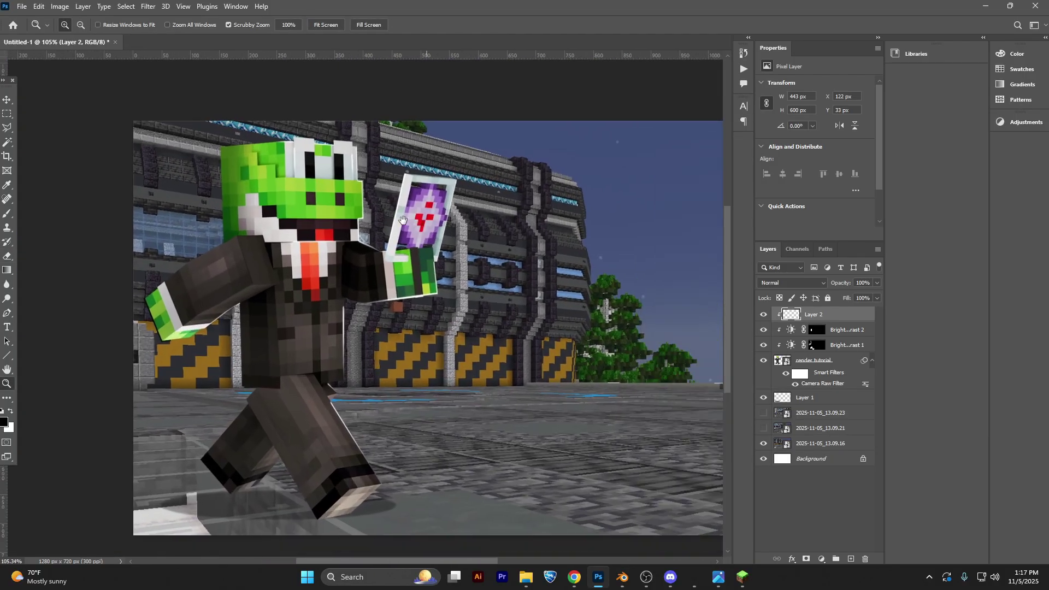
pyautogui.scroll(-6, 351, 223)
pyautogui.scroll(4, 351, 224)
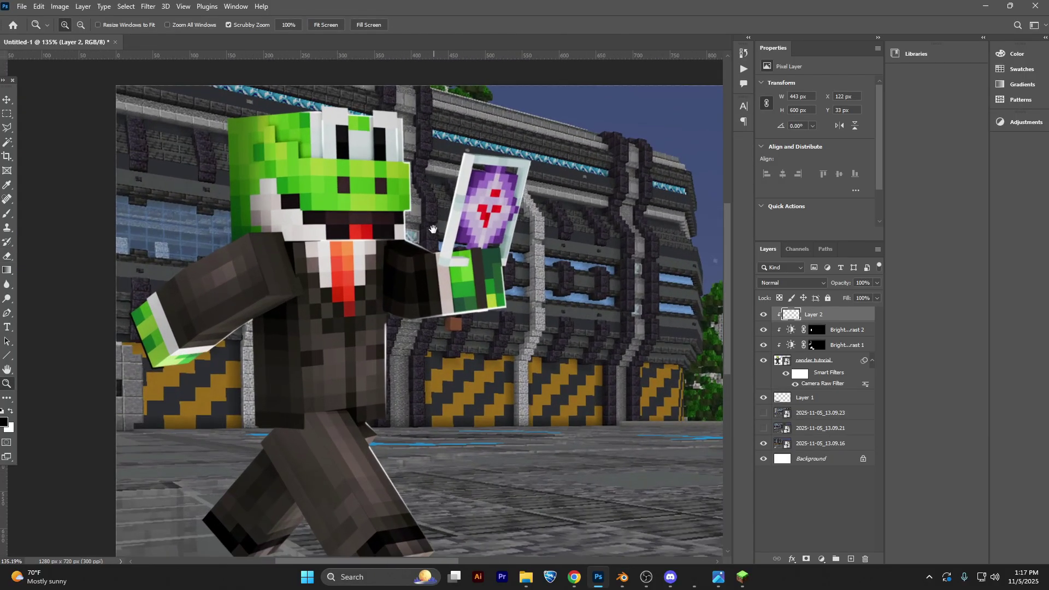
pyautogui.scroll(-4, 273, 208)
pyautogui.scroll(2, 295, 218)
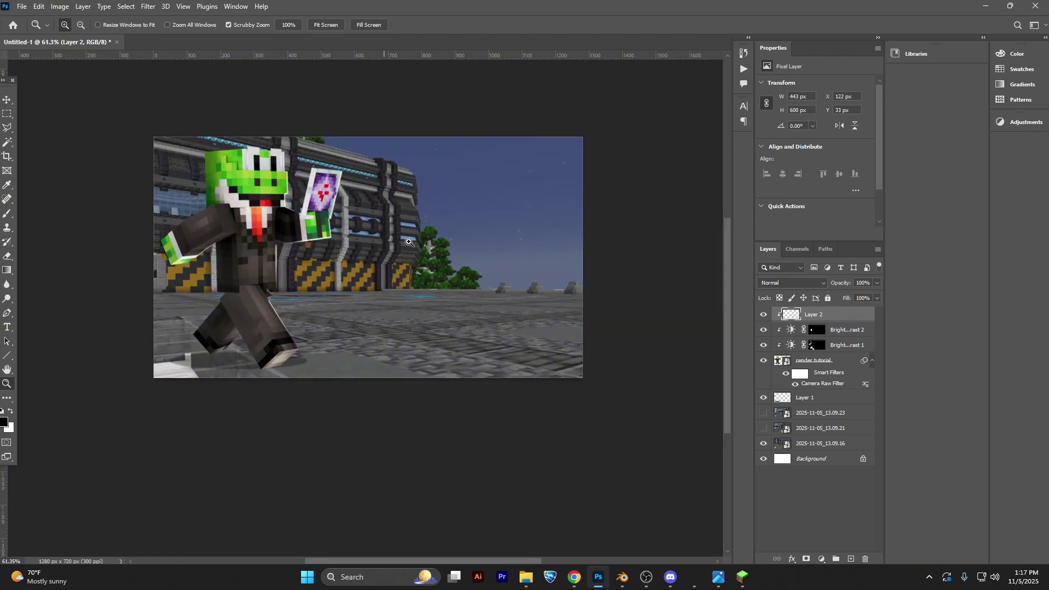
pyautogui.scroll(3, 366, 224)
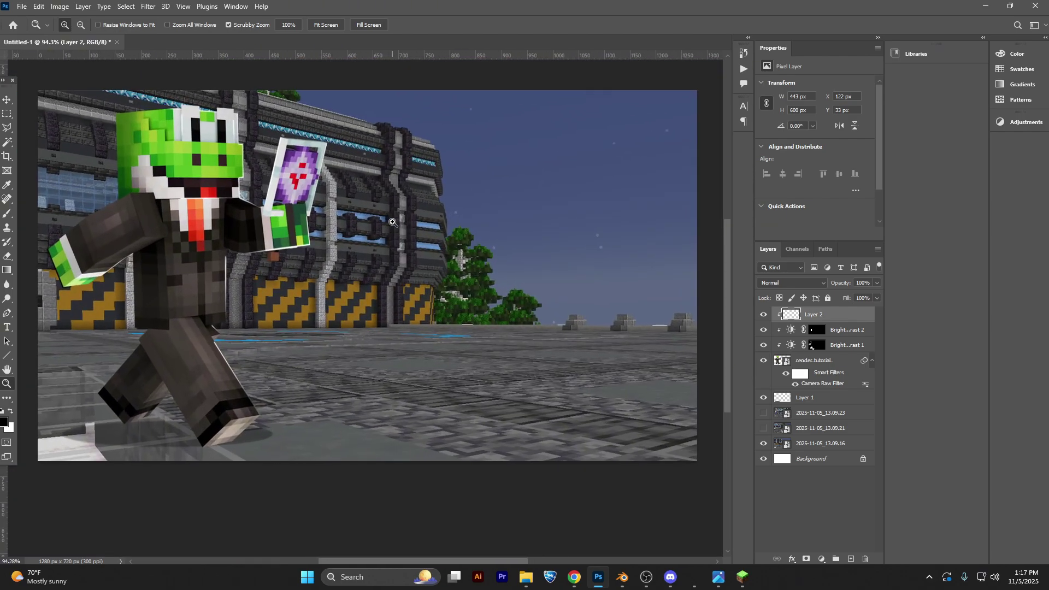
pyautogui.scroll(-5, 377, 227)
pyautogui.scroll(3, 428, 237)
pyautogui.scroll(2, 428, 238)
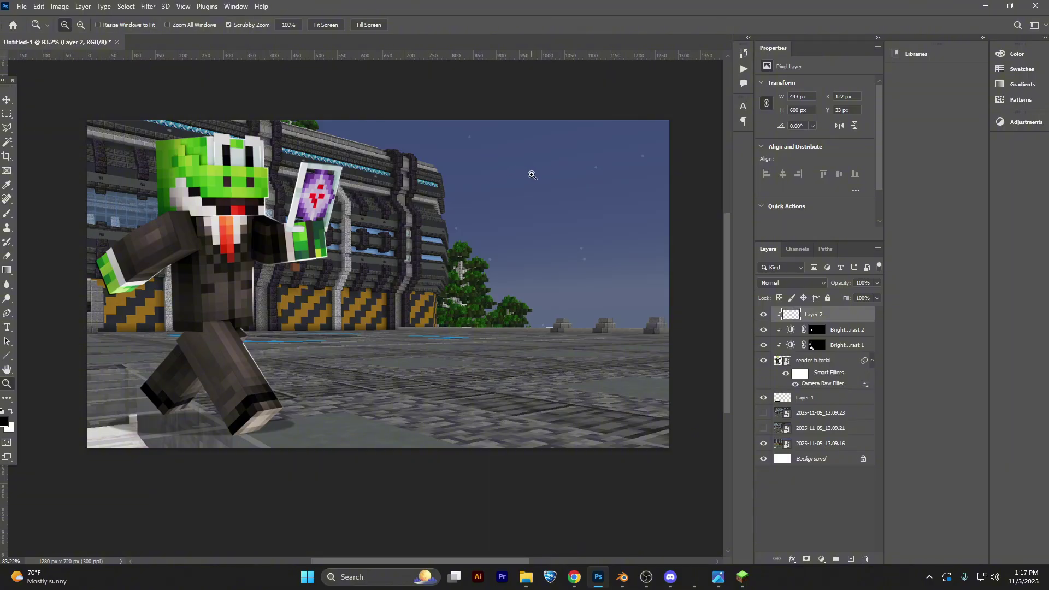
# - Draw a white rounded rectangle about 803 by 300 px with 59 px corners beside the character
pyautogui.rightClick(5, 114)
pyautogui.click(7, 371)
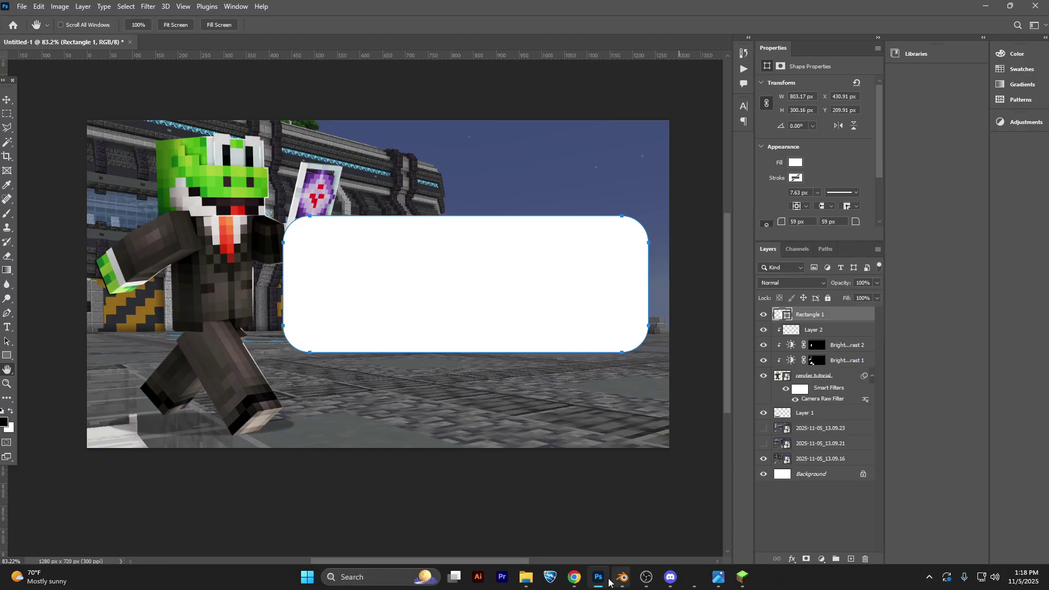
# - Switch to Chrome and copy the colorful Wallpapers.com geometric shapes image from the abstract shapes background search
pyautogui.moveTo(573, 577)
pyautogui.click(556, 552)
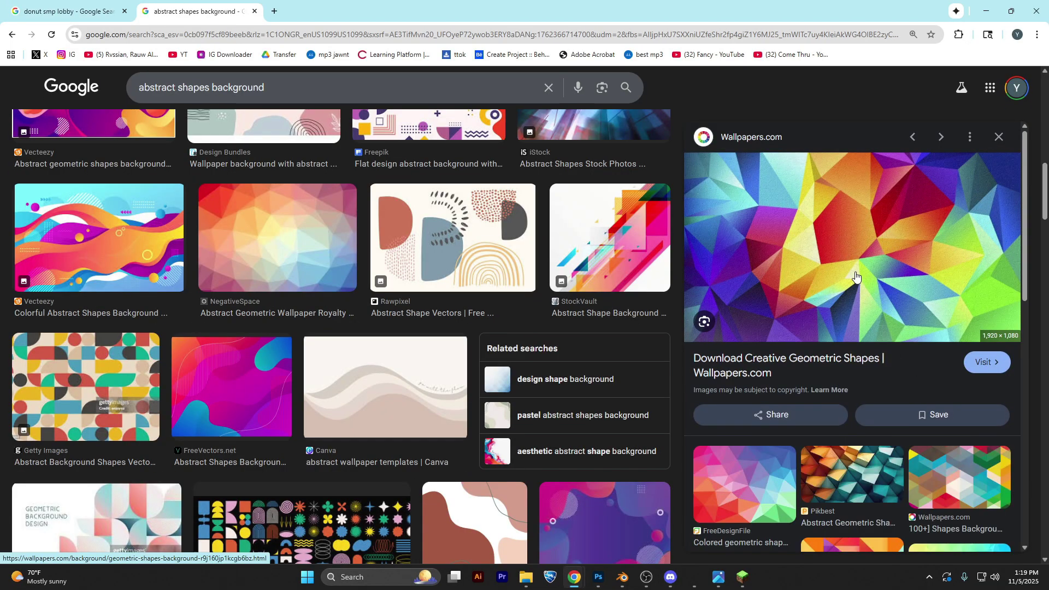
pyautogui.rightClick(856, 272)
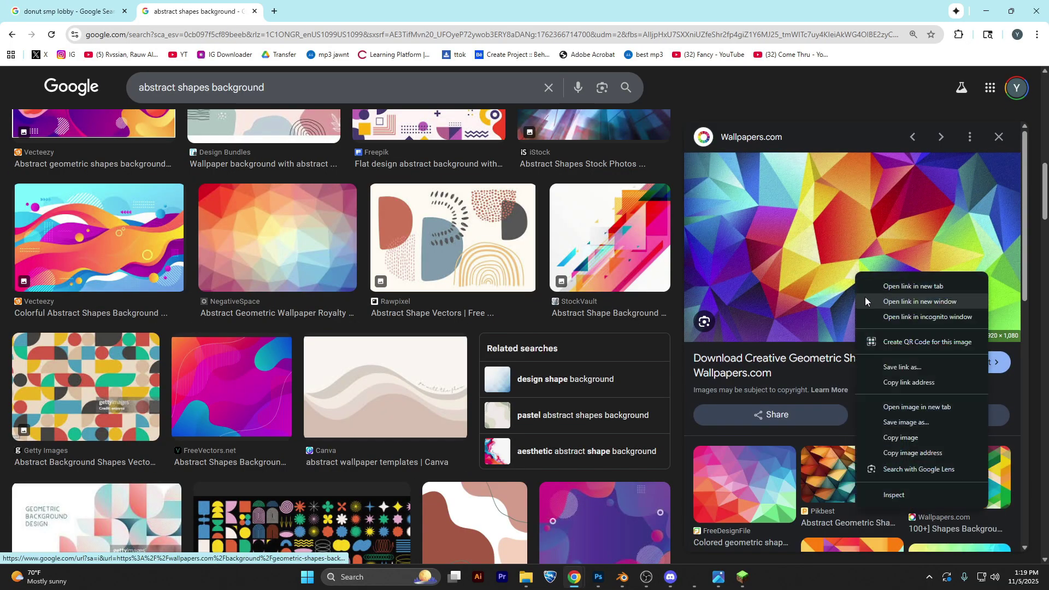
pyautogui.click(904, 438)
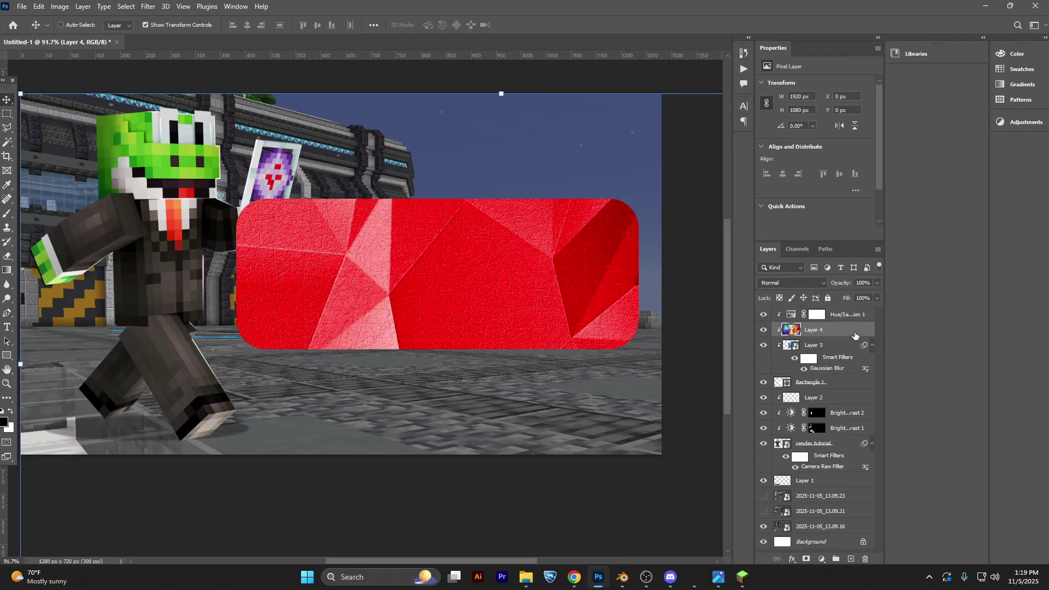
# - Convert the pasted geometric texture layer to a smart object and scale it to about 841 by 473 px to cover the banner
pyautogui.rightClick(855, 335)
pyautogui.click(885, 256)
pyautogui.hotkey('ctrl', 't')
pyautogui.moveTo(22, 365); pyautogui.dragTo(339, 309)
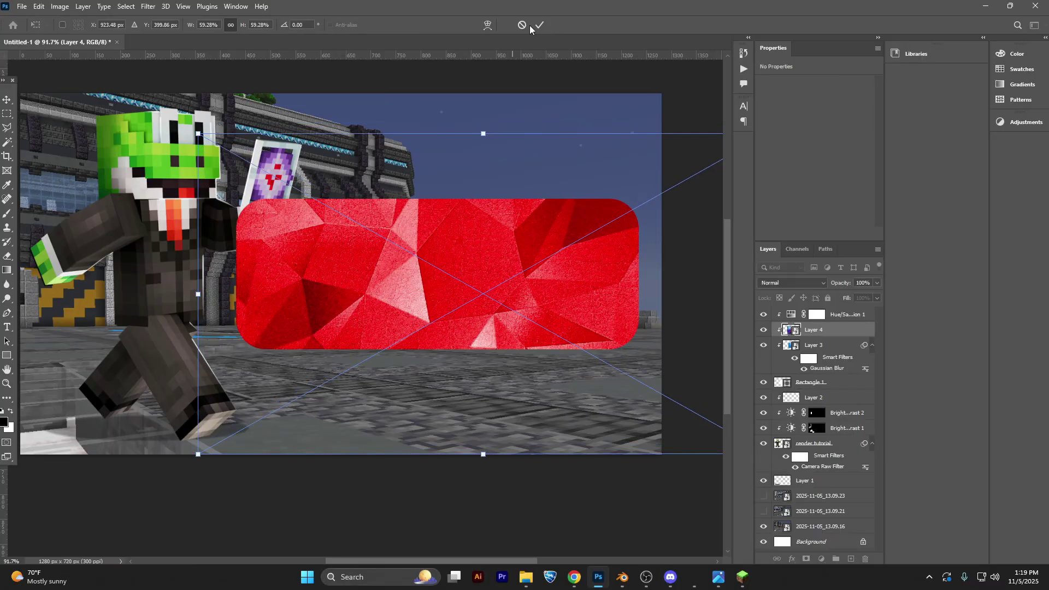
pyautogui.click(540, 25)
pyautogui.hotkey('ctrl', 't')
pyautogui.moveTo(482, 454); pyautogui.dragTo(459, 382)
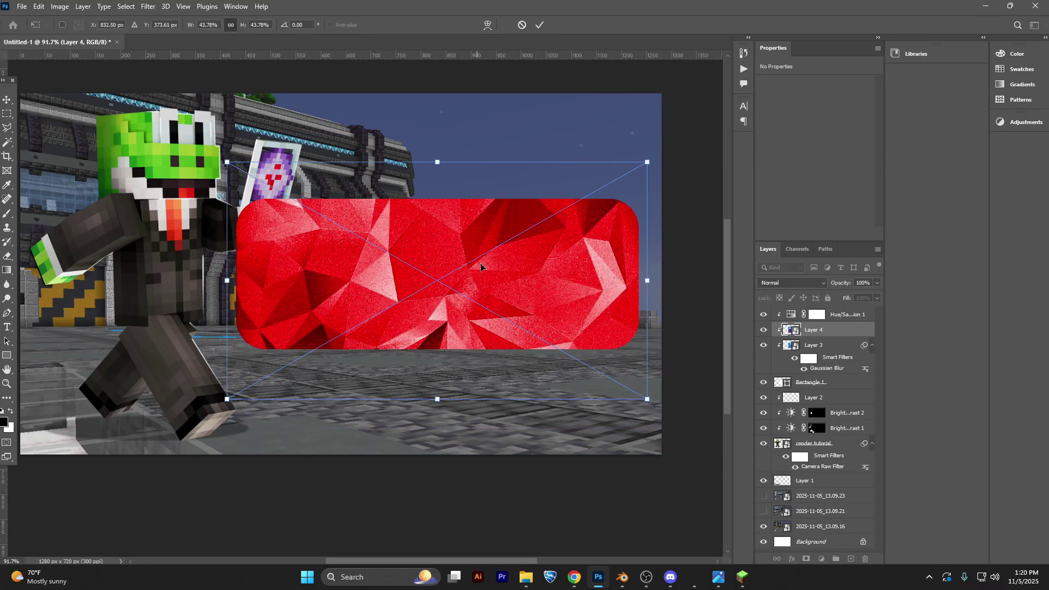
pyautogui.click(541, 27)
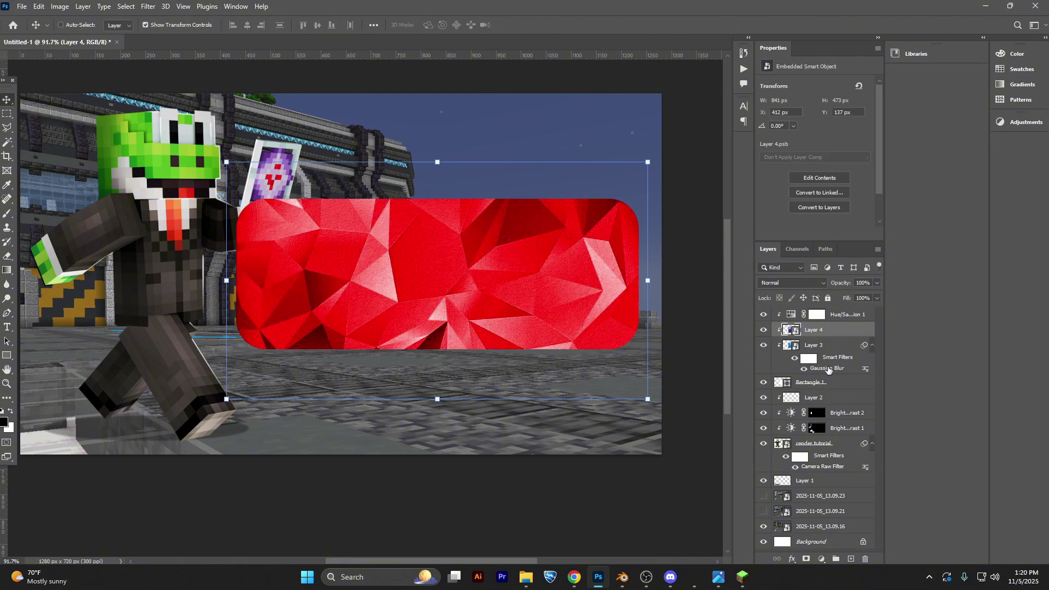
# - Move the Gaussian Blur filter from Layer 3 to Layer 4 and delete Layer 3
pyautogui.moveTo(828, 370); pyautogui.dragTo(811, 331)
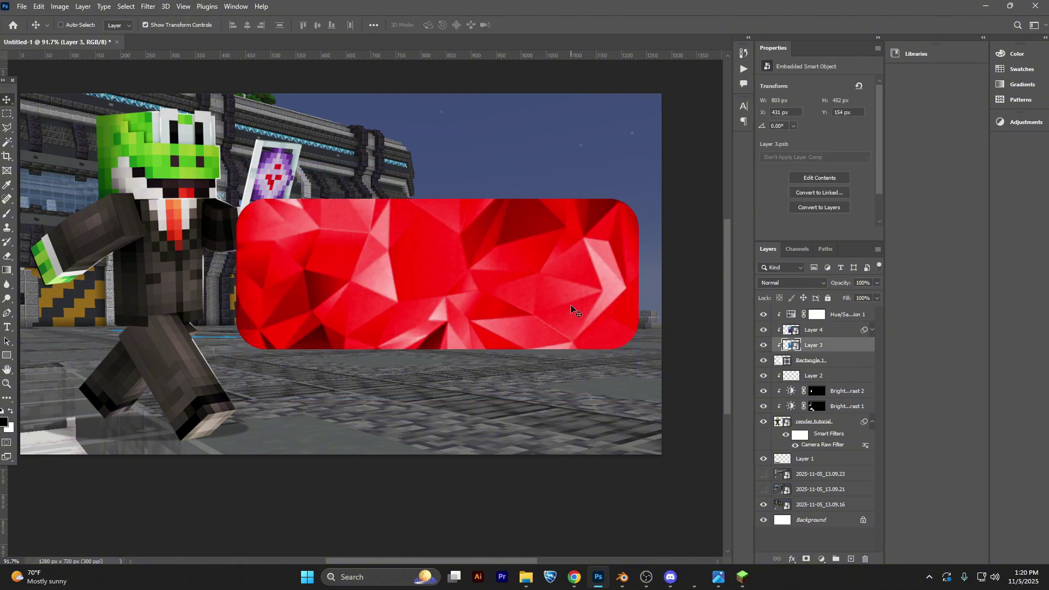
pyautogui.press('Delete')
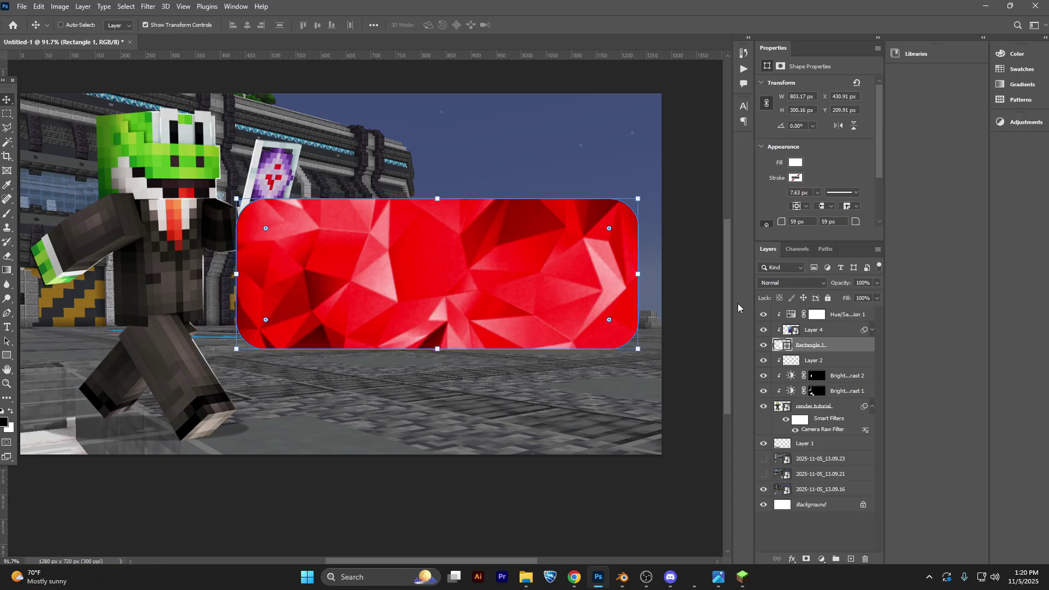
# - Compare the banner with and without the geometric texture, and set Layer 4's opacity to 71%
pyautogui.click(823, 332)
pyautogui.click(764, 330)
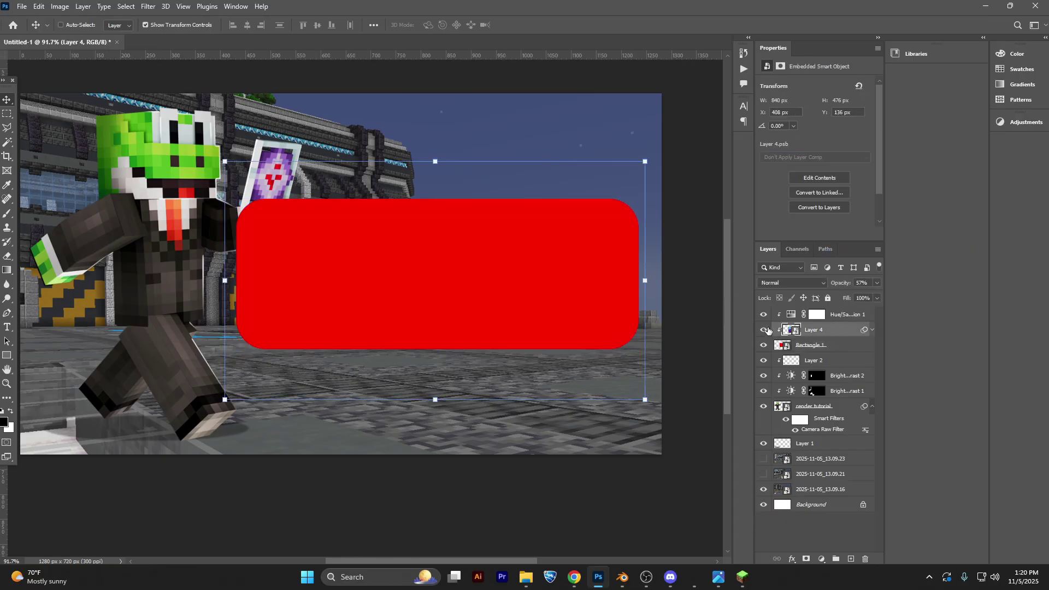
pyautogui.click(765, 330)
pyautogui.moveTo(951, 283); pyautogui.dragTo(951, 283)
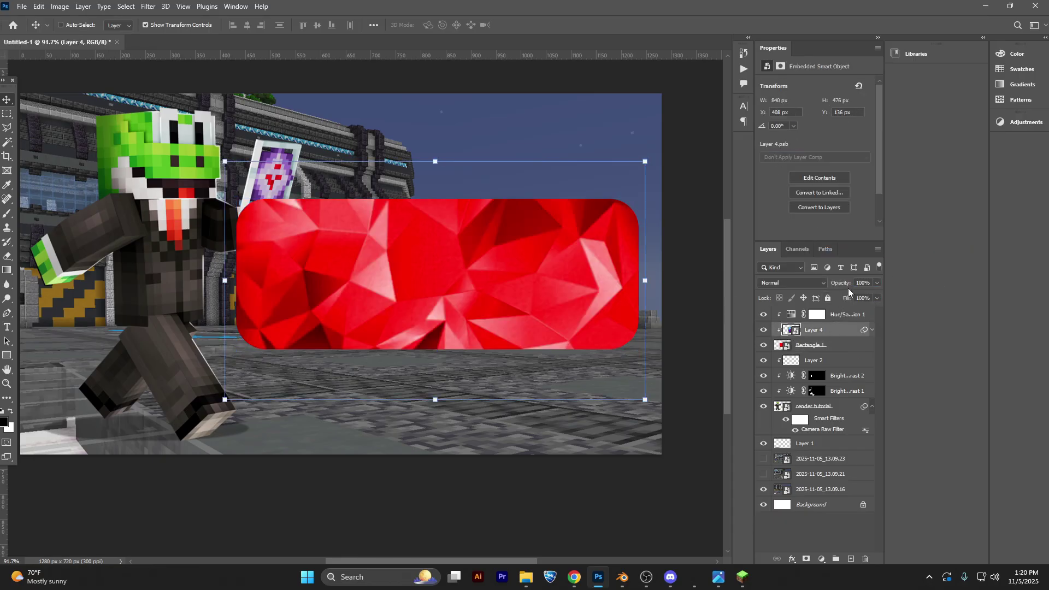
pyautogui.moveTo(839, 287); pyautogui.dragTo(829, 285)
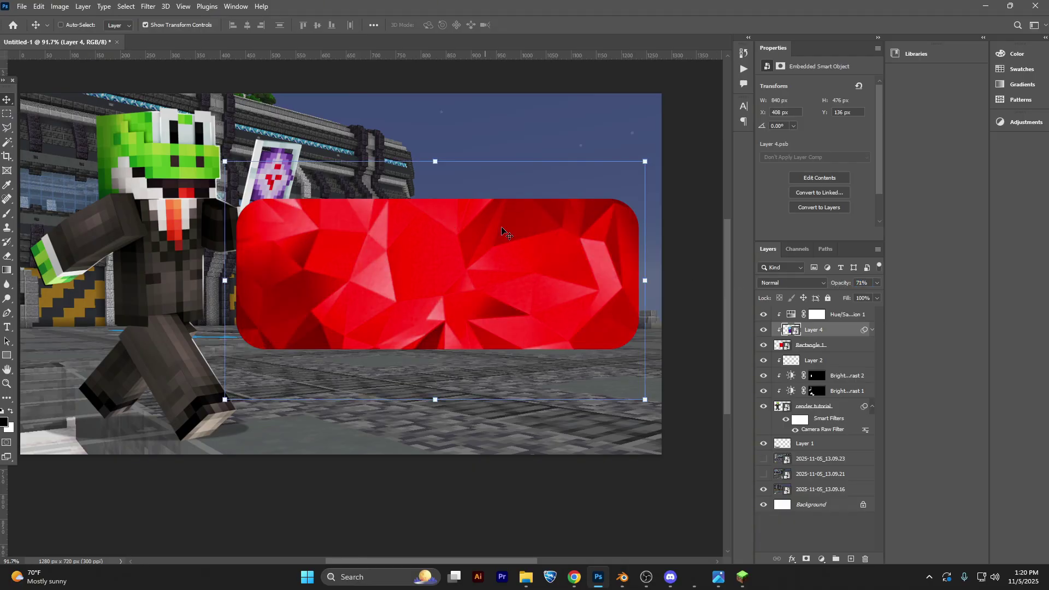
# - Scale the banner rectangle together with its texture and Hue/Saturation layers to about 102%
pyautogui.keyDown('ctrl'); pyautogui.click(849, 320); pyautogui.keyUp('ctrl')
pyautogui.moveTo(645, 280); pyautogui.dragTo(654, 269)
pyautogui.hotkey('ctrl', 'z')
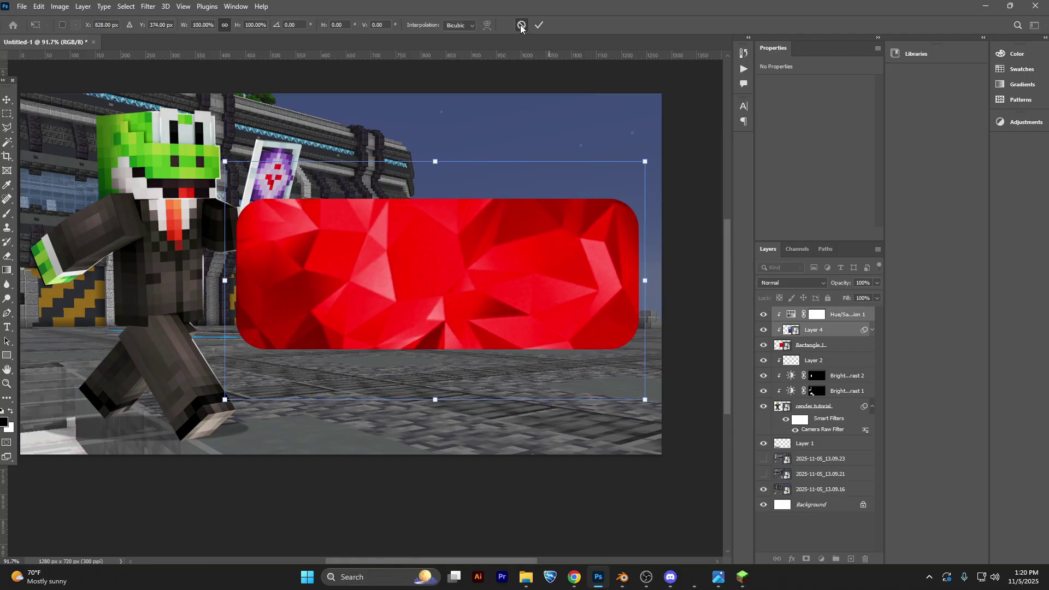
pyautogui.click(521, 25)
pyautogui.keyDown('ctrl'); pyautogui.click(836, 349); pyautogui.keyUp('ctrl')
pyautogui.hotkey('ctrl', 't')
pyautogui.moveTo(645, 280); pyautogui.dragTo(594, 272)
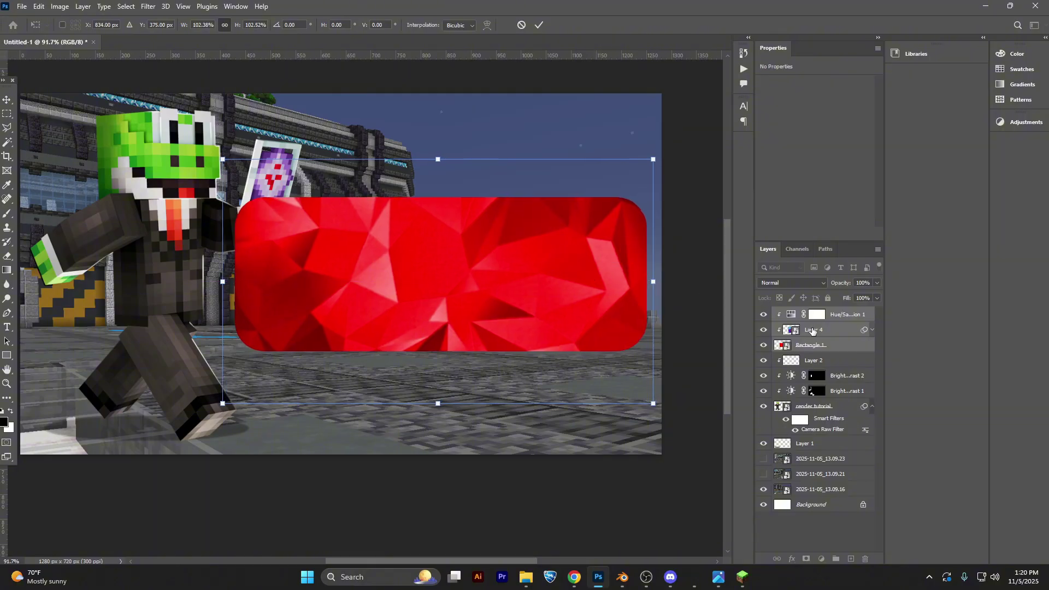
pyautogui.click(540, 24)
# - Group the three banner layers and place the group beneath the character render layer
pyautogui.hotkey('ctrl', 'g')
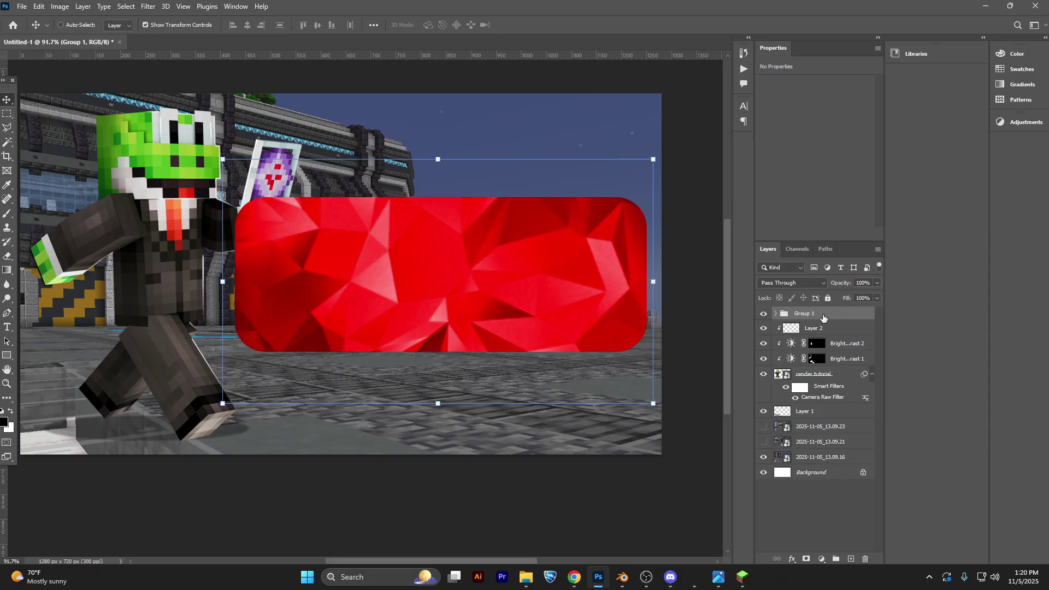
pyautogui.moveTo(823, 316); pyautogui.dragTo(828, 394)
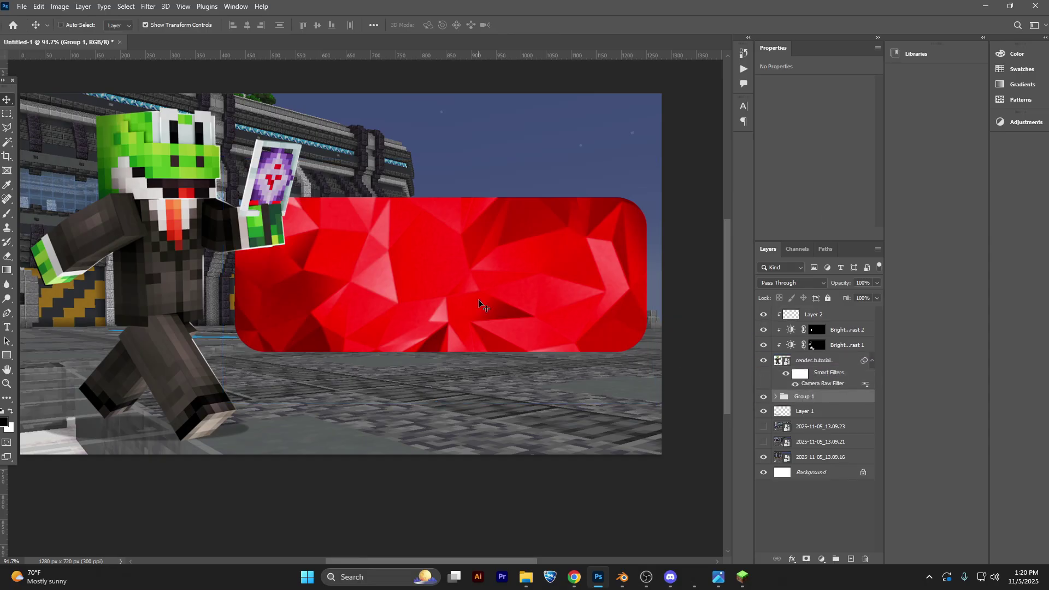
# - Enlarge the banner group slightly so that its bounds reach the right edge of the canvas
pyautogui.moveTo(653, 282); pyautogui.dragTo(662, 281)
pyautogui.press('Return')
pyautogui.moveTo(577, 293); pyautogui.dragTo(621, 281)
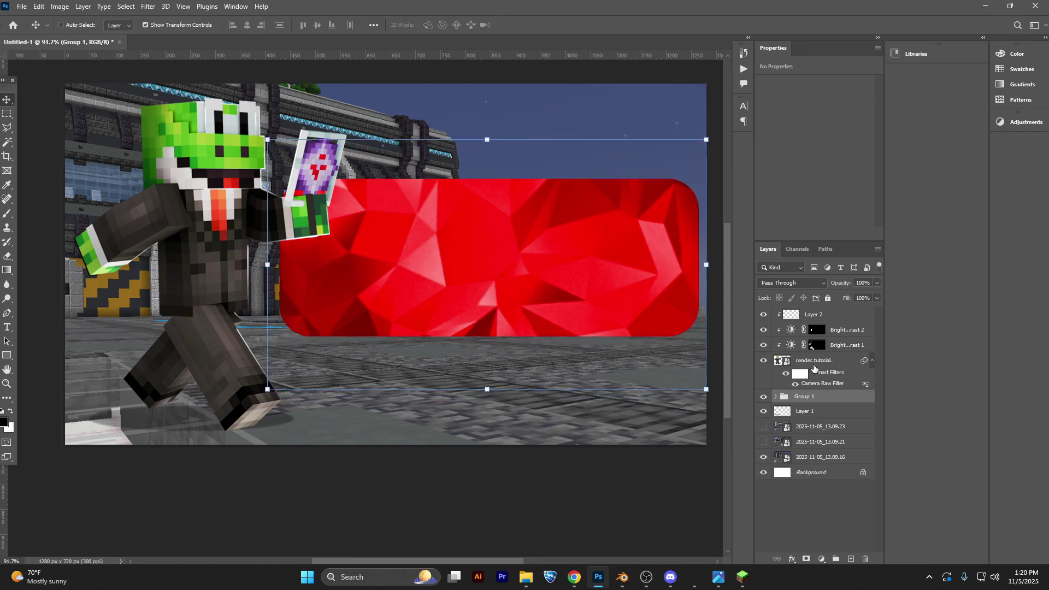
# - Shift the character render with its shading and highlight layers about 32 px toward the canvas's left edge
pyautogui.click(823, 360)
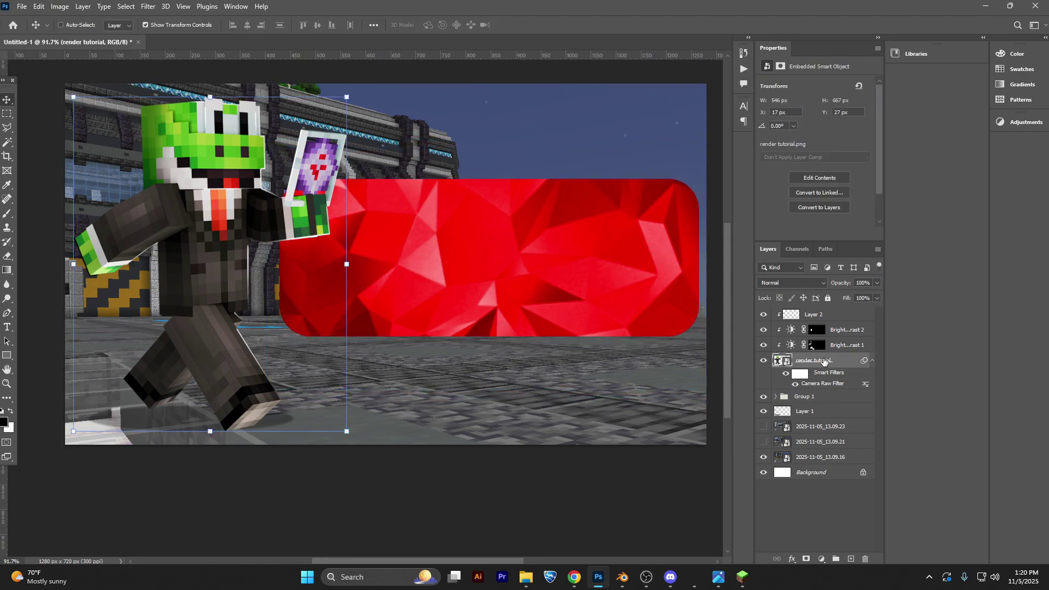
pyautogui.click(835, 322)
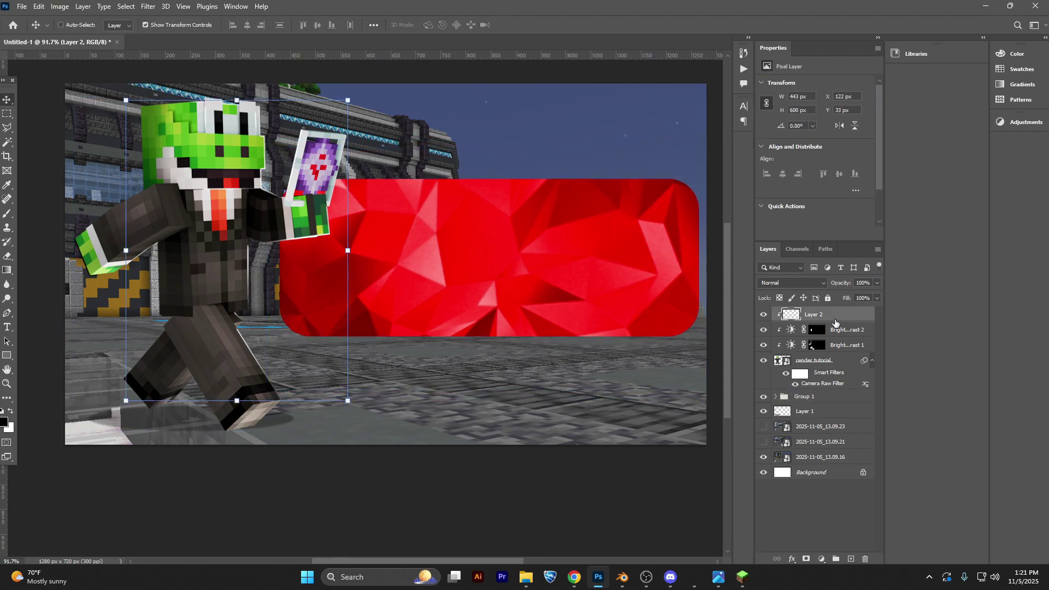
pyautogui.keyDown('shift'); pyautogui.click(829, 365); pyautogui.keyUp('shift')
pyautogui.moveTo(177, 296); pyautogui.dragTo(162, 296)
pyautogui.hscroll(3, 367, 263)
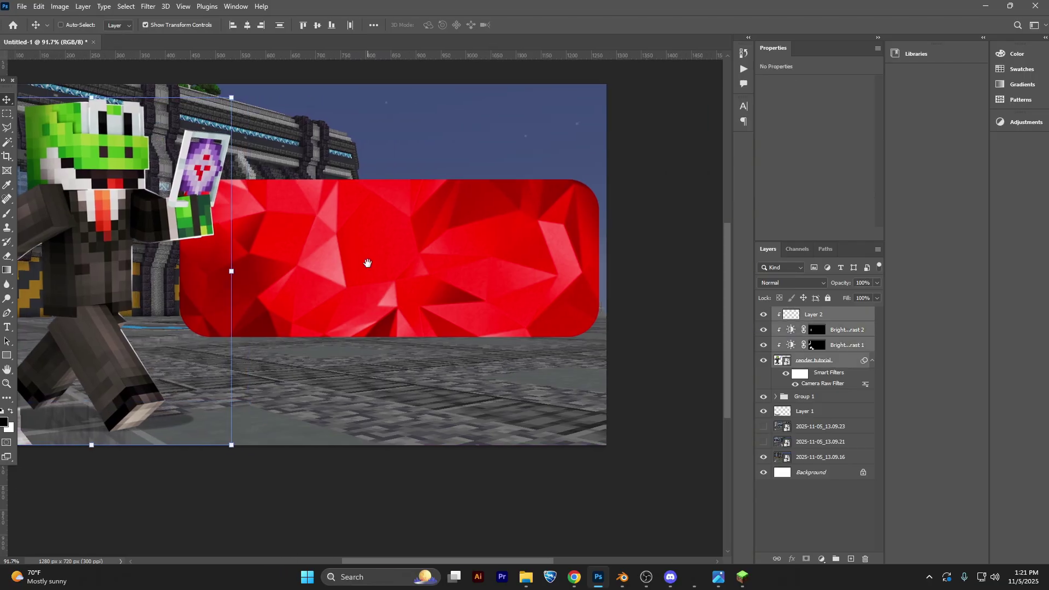
pyautogui.hscroll(-3, 366, 264)
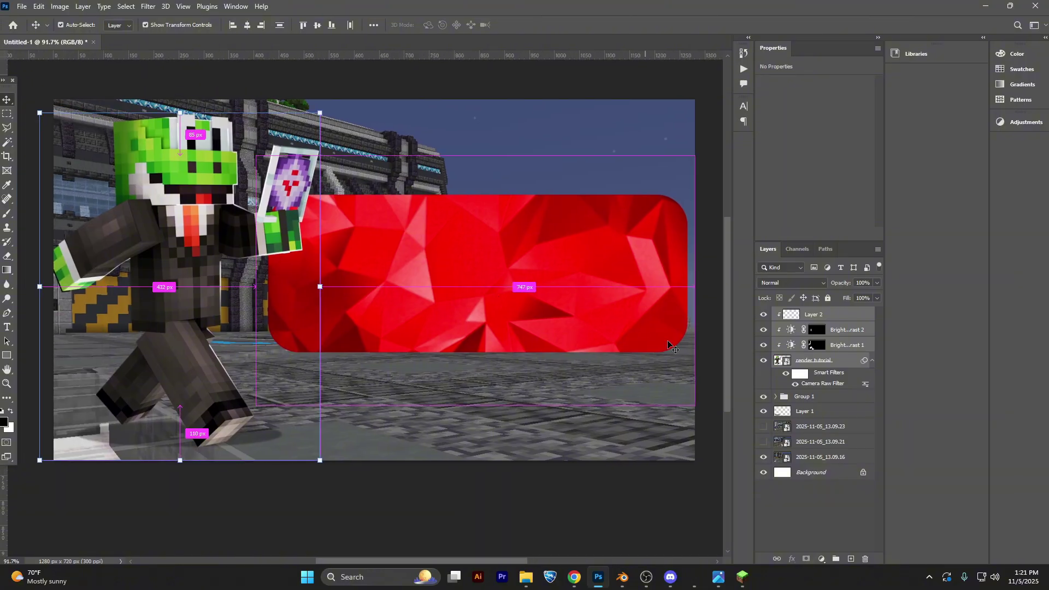
pyautogui.click(819, 409)
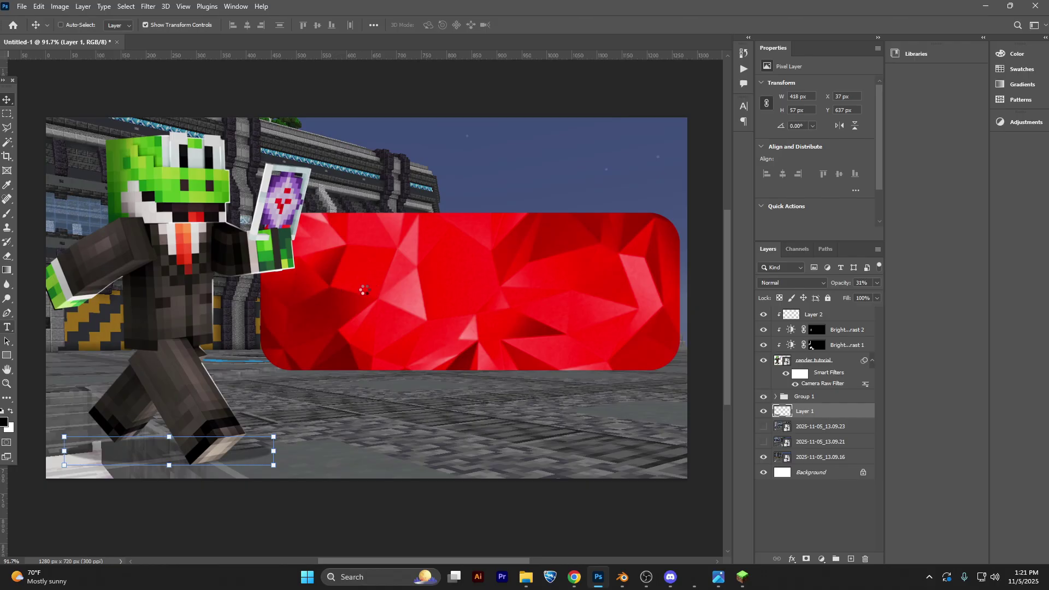
# - Add the white text "live" in AA Bebas Neue above the character layers and scale it to about 48% on the banner
pyautogui.press('t')
pyautogui.click(813, 314)
pyautogui.click(351, 309)
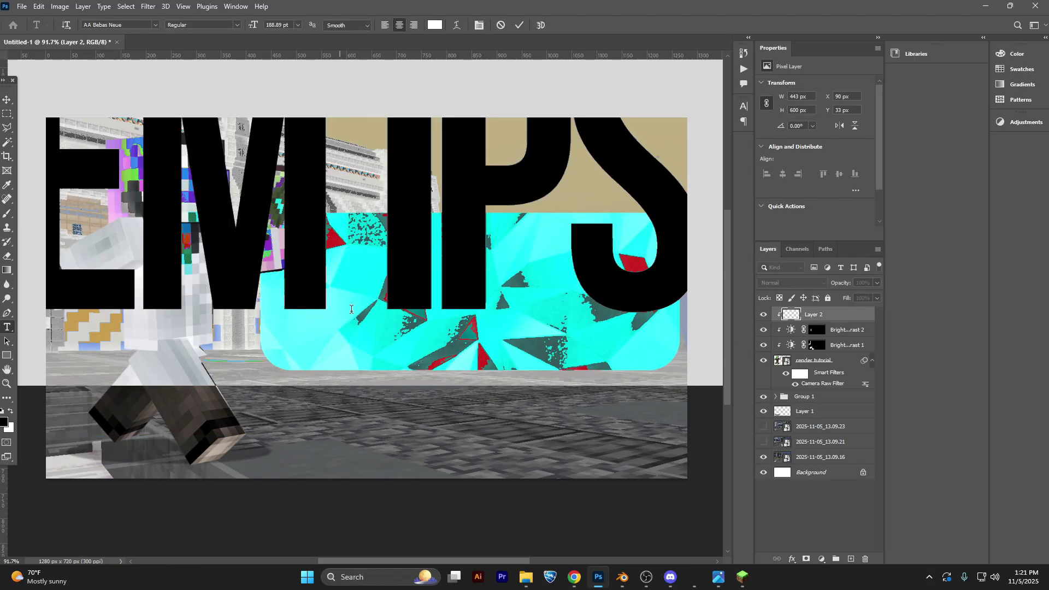
pyautogui.write('LIVE')
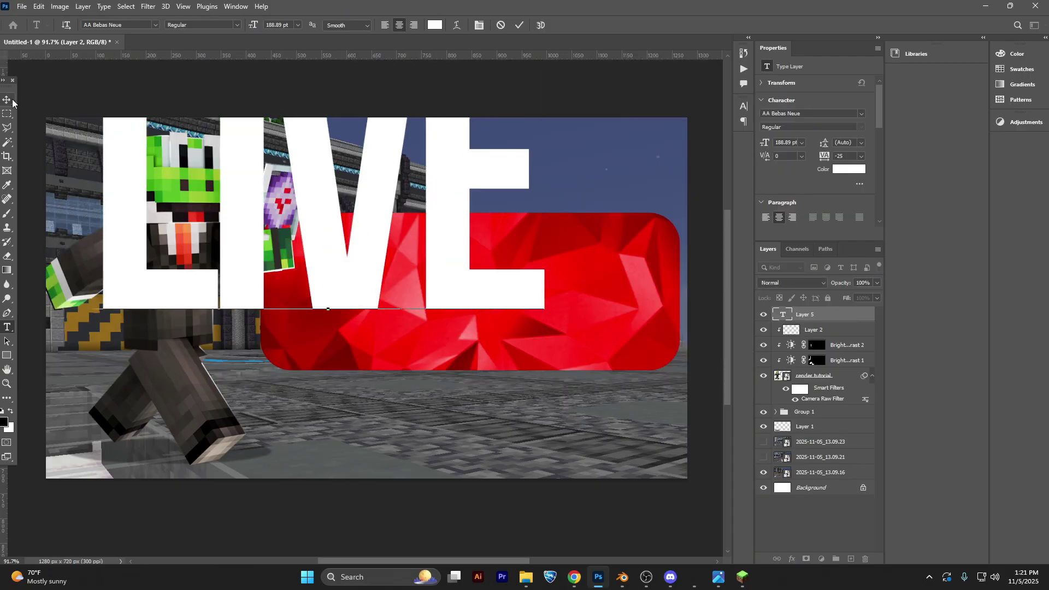
pyautogui.hotkey('ctrl', 'Return')
pyautogui.hotkey('ctrl', 't')
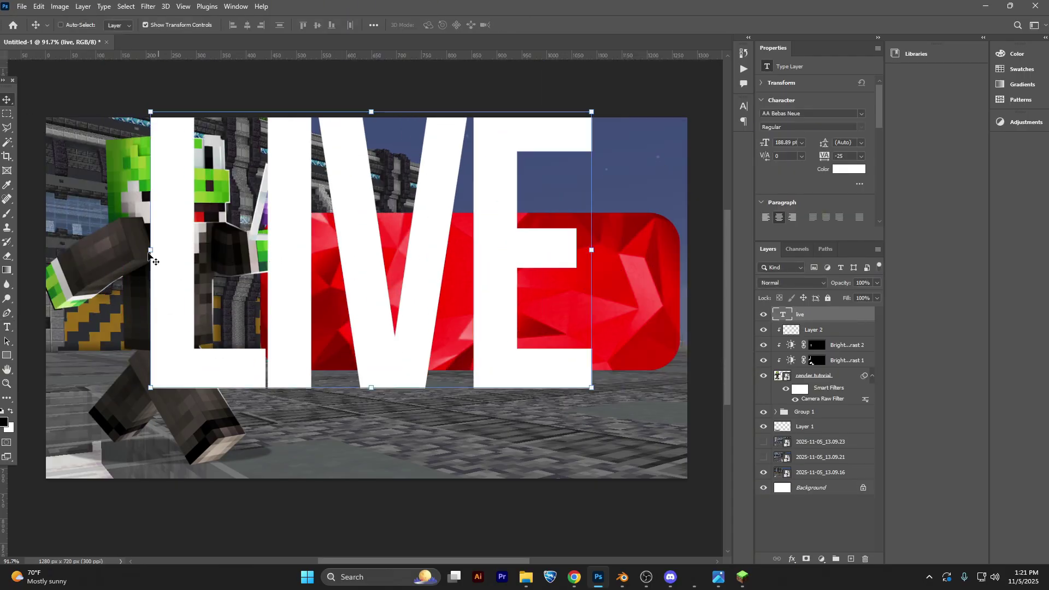
pyautogui.moveTo(147, 253); pyautogui.dragTo(407, 303)
pyautogui.press('Return')
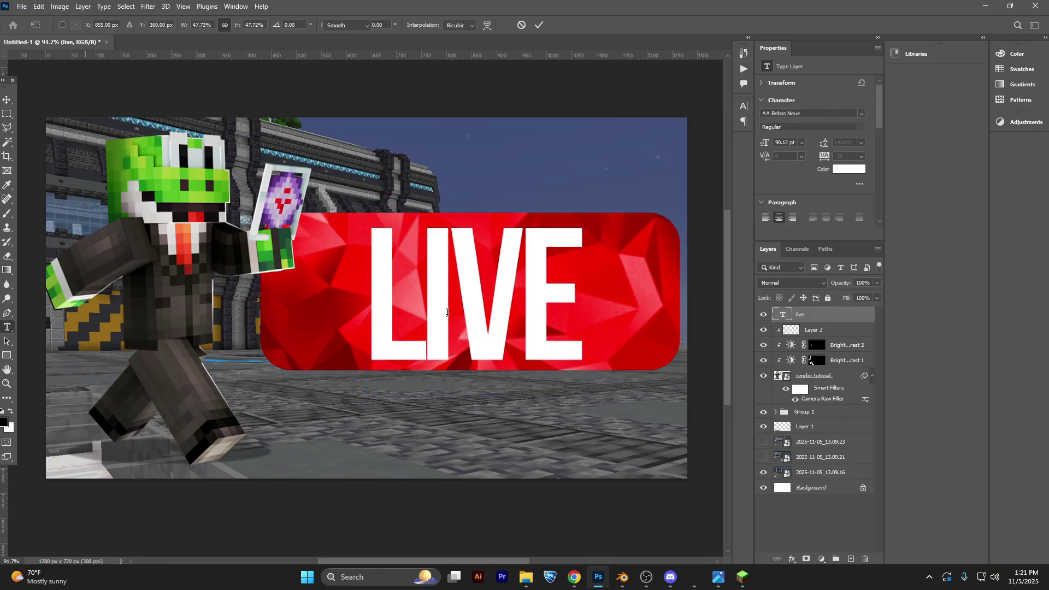
# - Change the banner text's font to Minecraft Regular and rewrite the word as "LIVE" in capitals
pyautogui.doubleClick(465, 311)
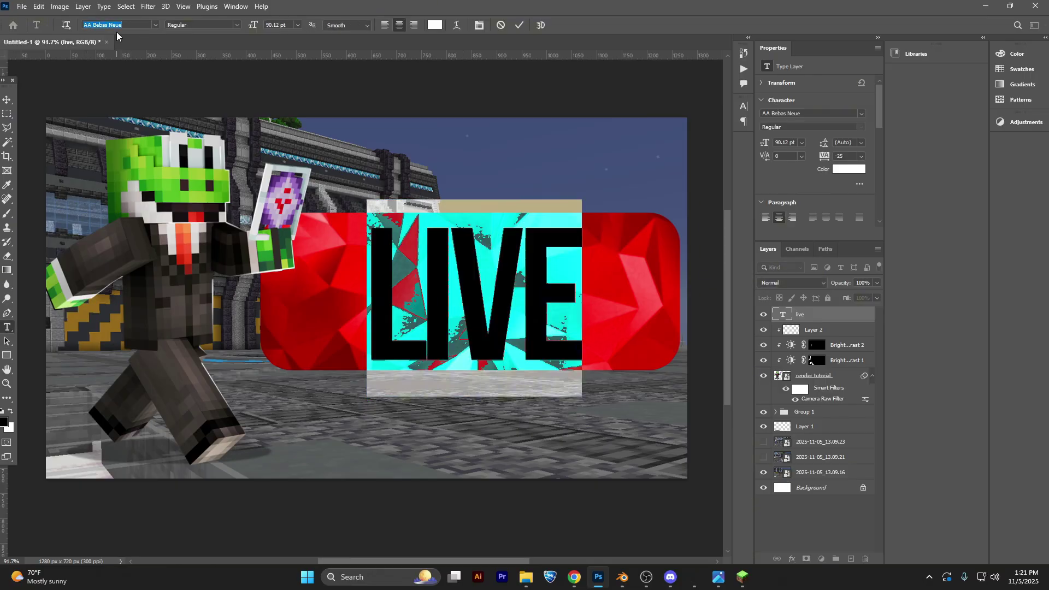
pyautogui.write('minecraft')
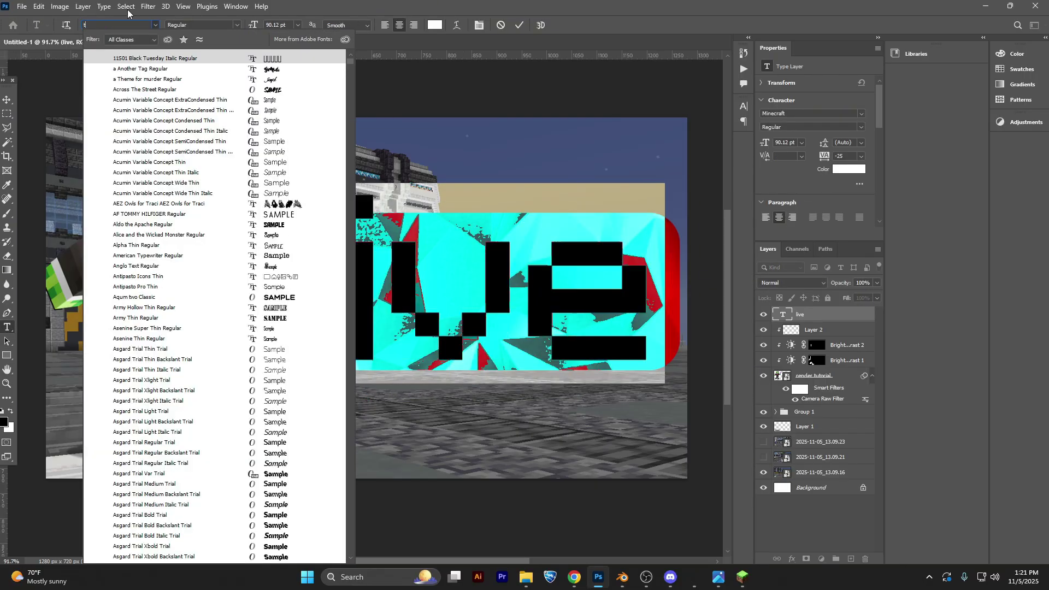
pyautogui.press('BackSpace')
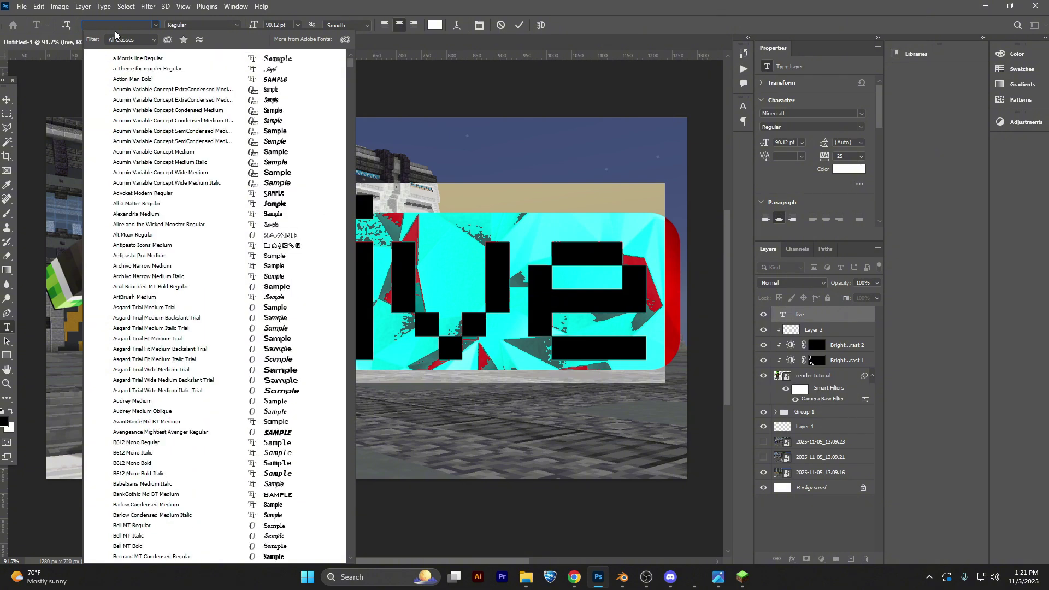
pyautogui.write('minecraft')
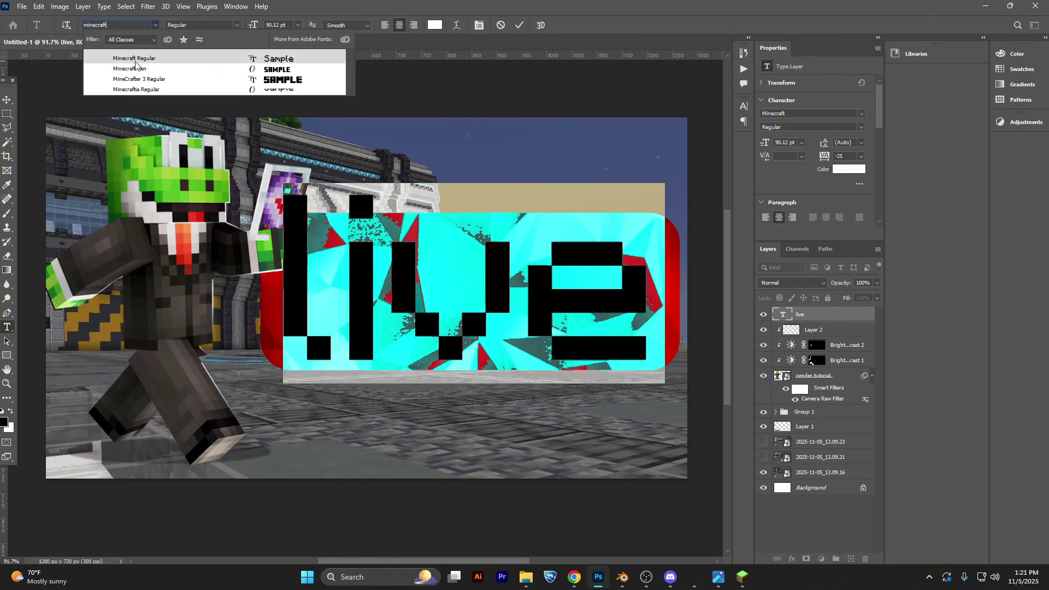
pyautogui.click(135, 62)
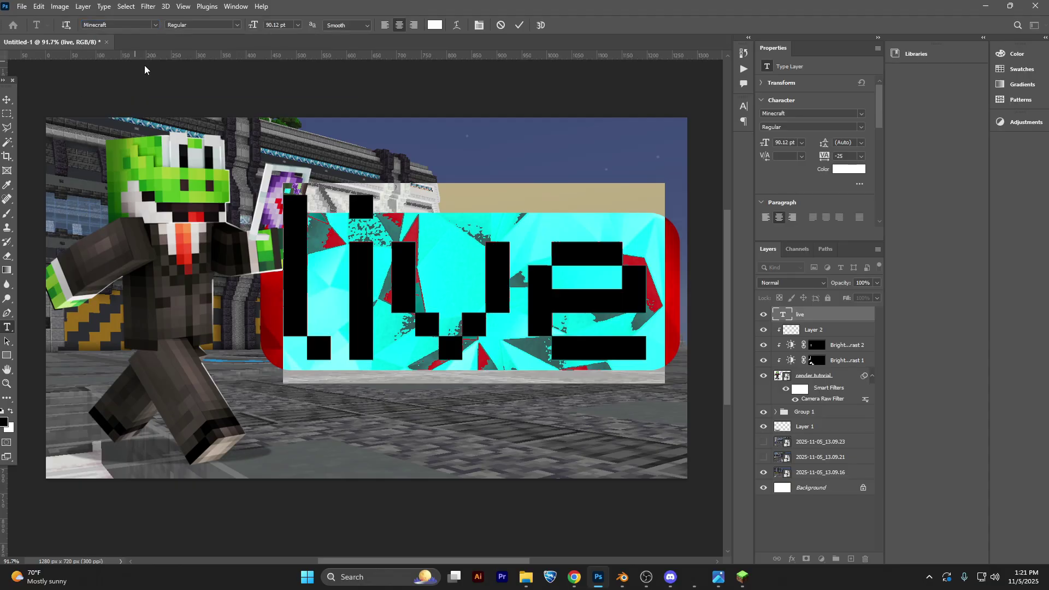
pyautogui.write('LIVE')
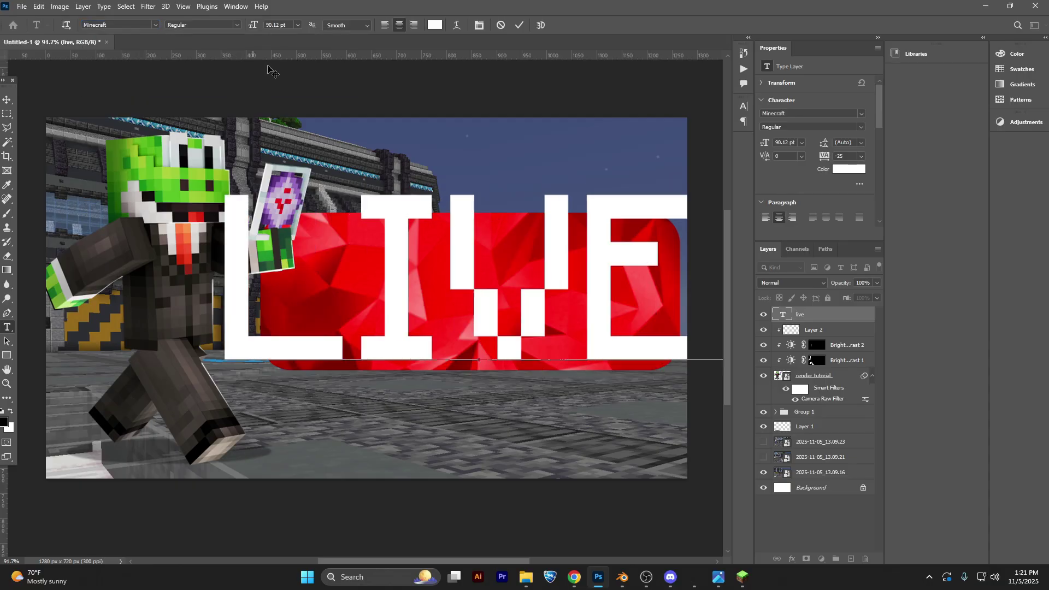
# - Change the LIVE text's font to Minecraft Ten
pyautogui.press('t')
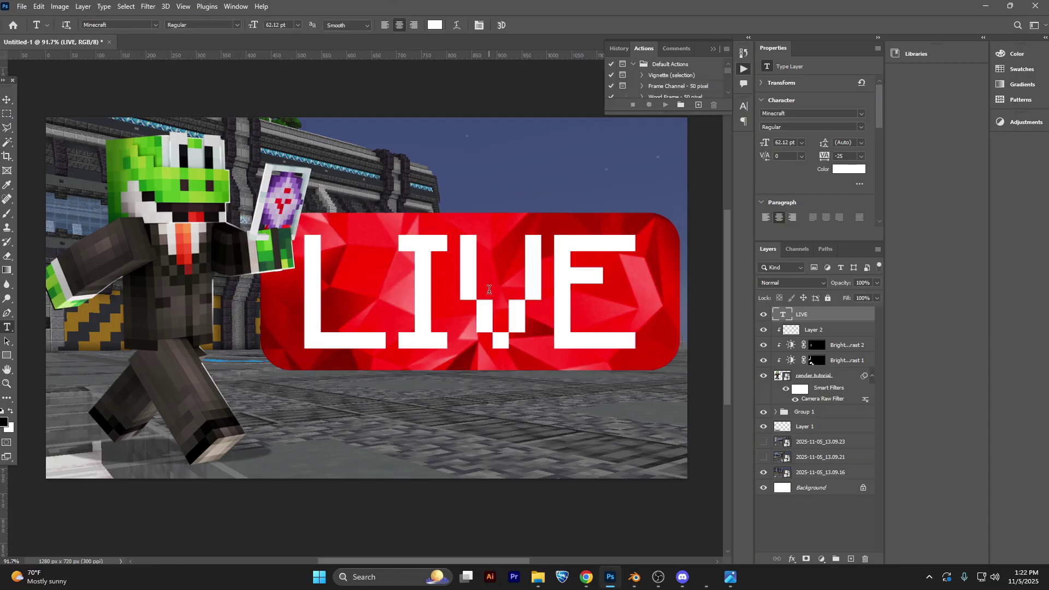
pyautogui.doubleClick(476, 287)
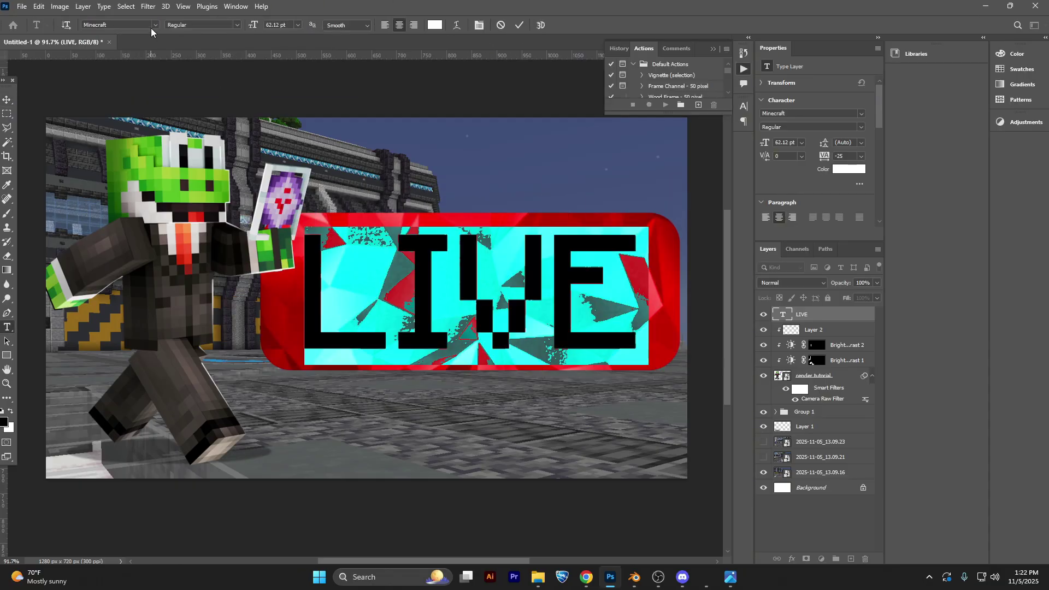
pyautogui.press('BackSpace')
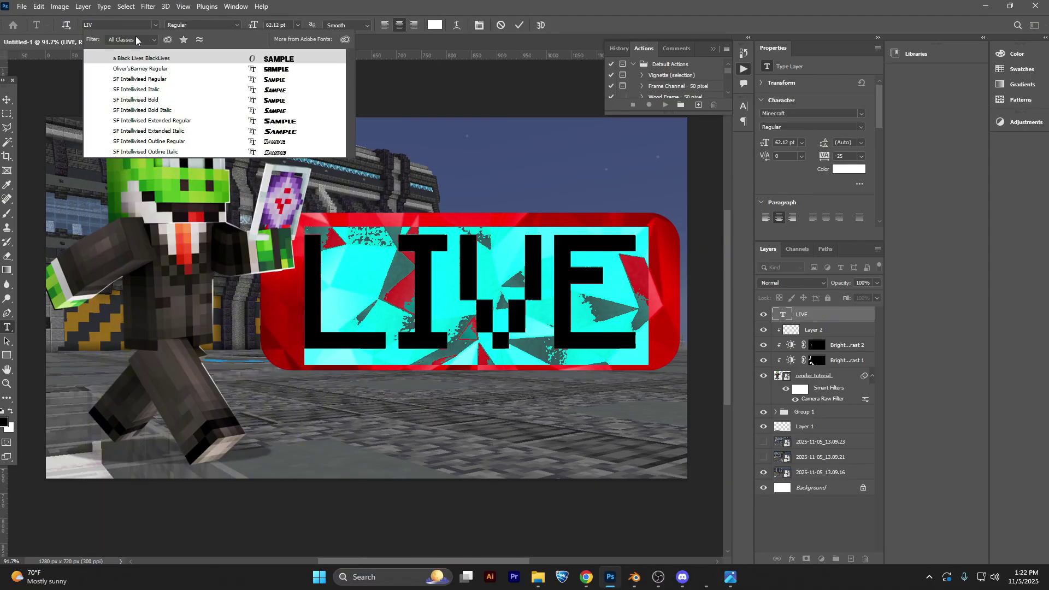
pyautogui.write('minecra')
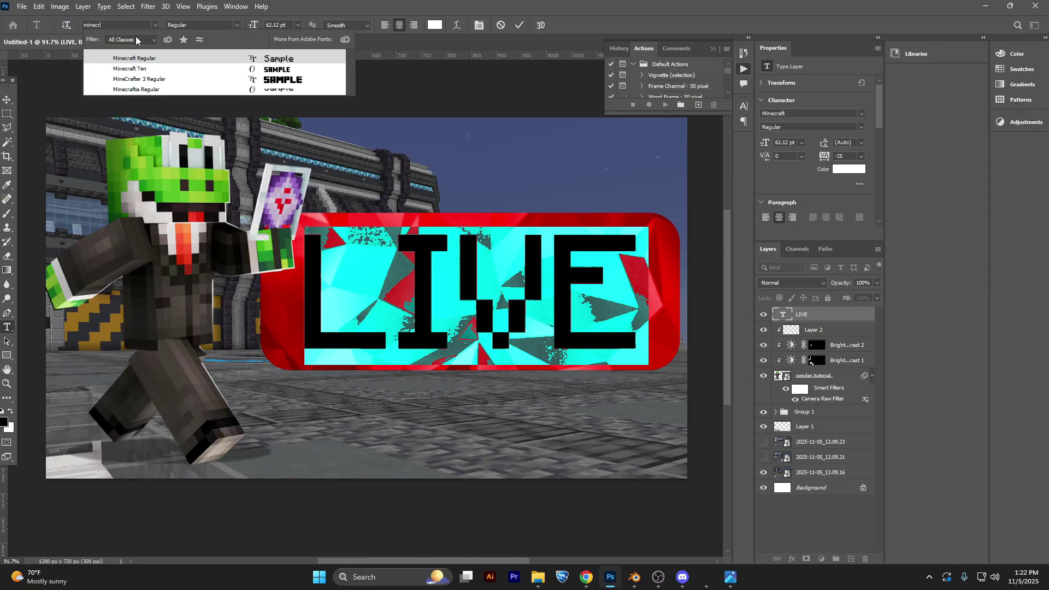
pyautogui.click(156, 69)
# - Enlarge the LIVE text to about 82 pt and center it on the red banner
pyautogui.click(7, 100)
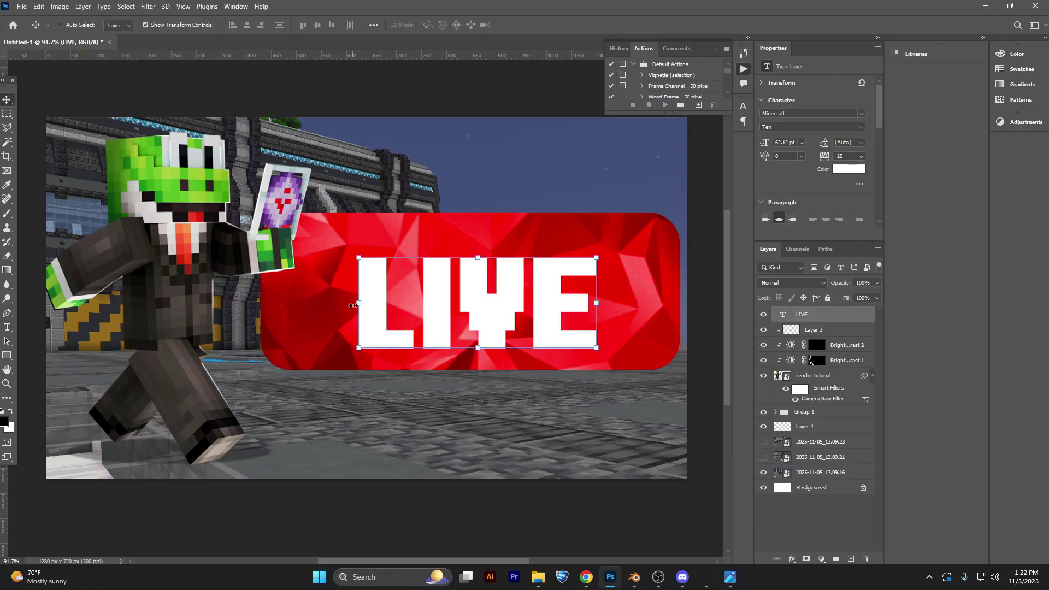
pyautogui.moveTo(352, 306); pyautogui.dragTo(284, 286)
pyautogui.moveTo(404, 306); pyautogui.dragTo(424, 301)
pyautogui.click(539, 24)
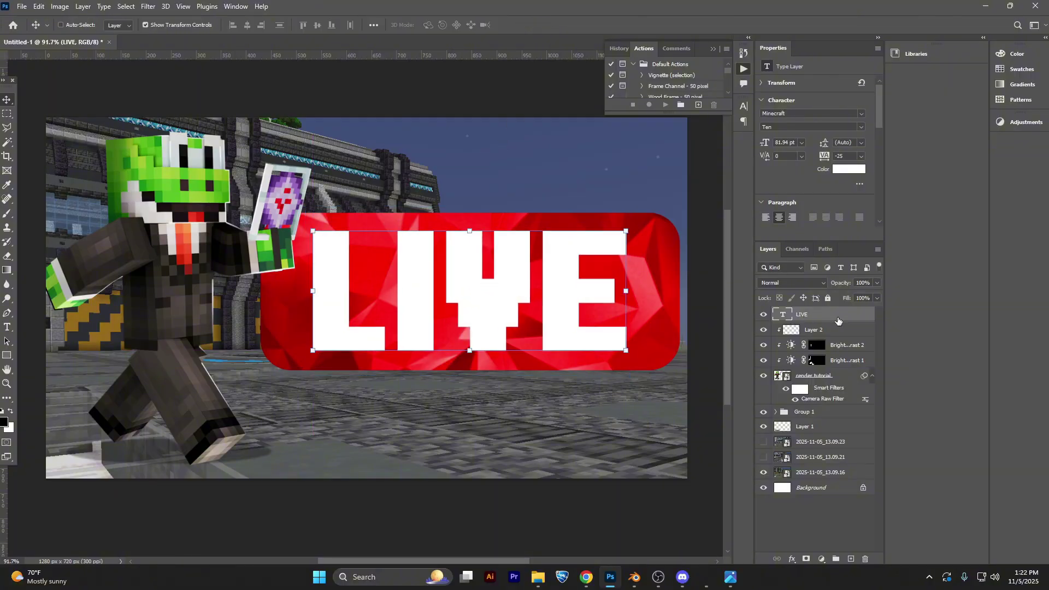
# - Add a gradient overlay to the LIVE text layer and set the gradient's starting color stop to white
pyautogui.doubleClick(837, 320)
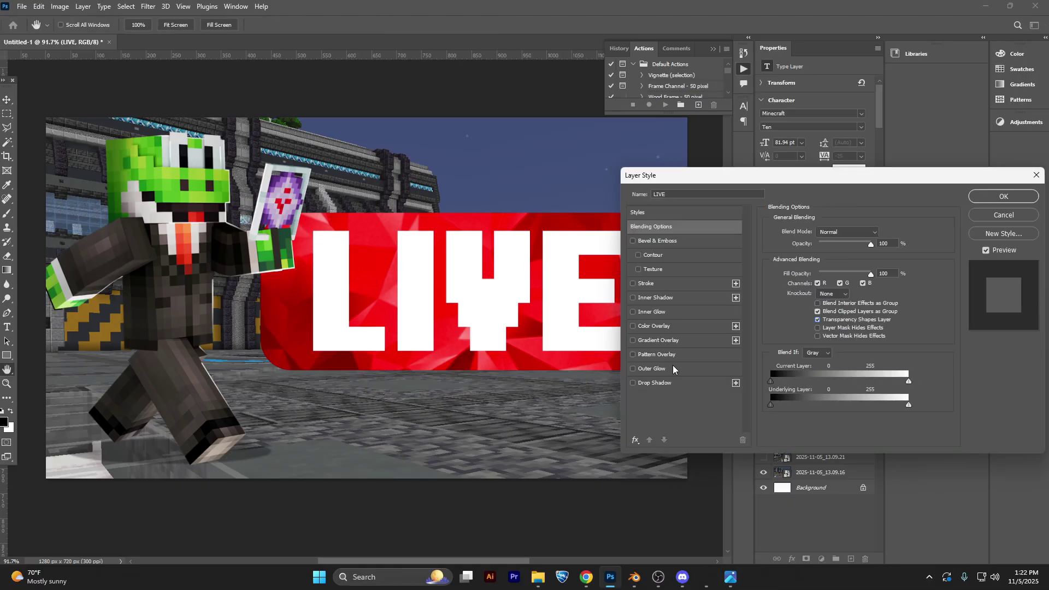
pyautogui.click(659, 340)
pyautogui.click(835, 256)
pyautogui.click(699, 334)
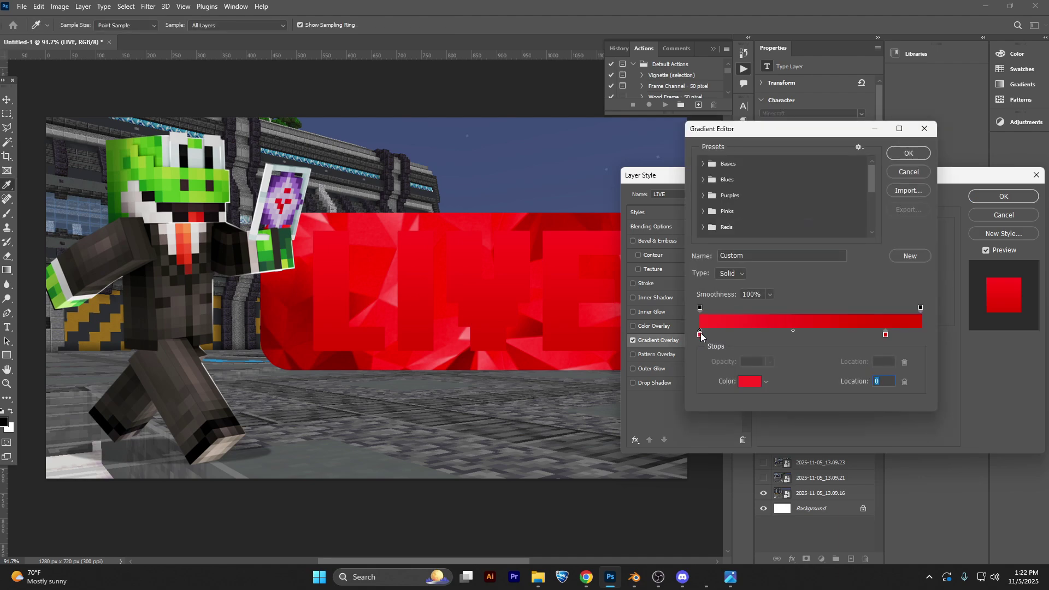
pyautogui.doubleClick(699, 334)
pyautogui.click(721, 188)
pyautogui.click(967, 183)
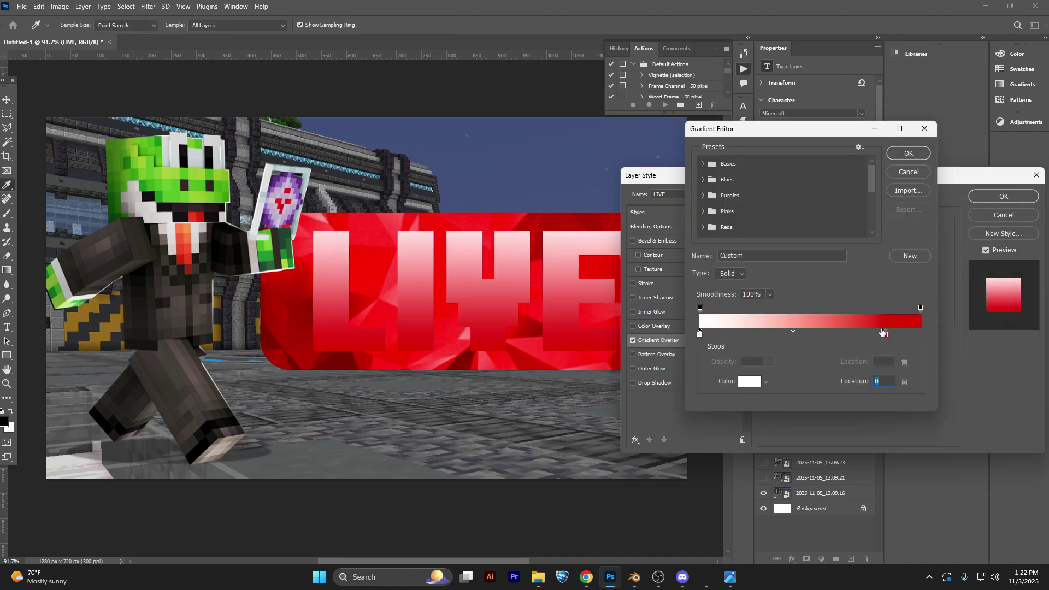
# - Set the ending stop of the LIVE text's gradient to light gray (#cecece) and apply the gradient
pyautogui.click(885, 334)
pyautogui.doubleClick(885, 334)
pyautogui.click(732, 231)
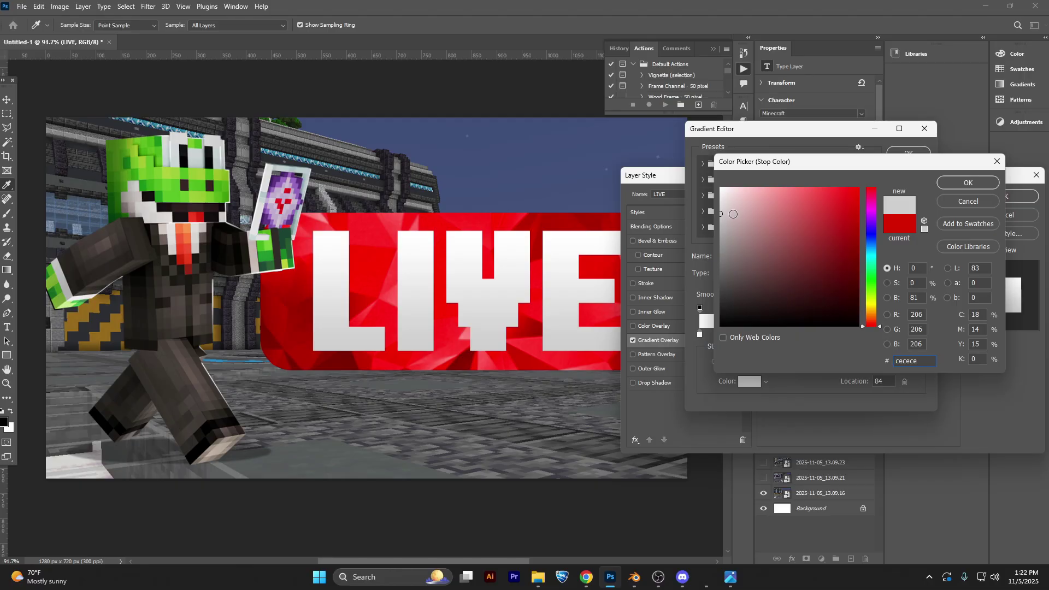
pyautogui.click(942, 182)
pyautogui.click(901, 156)
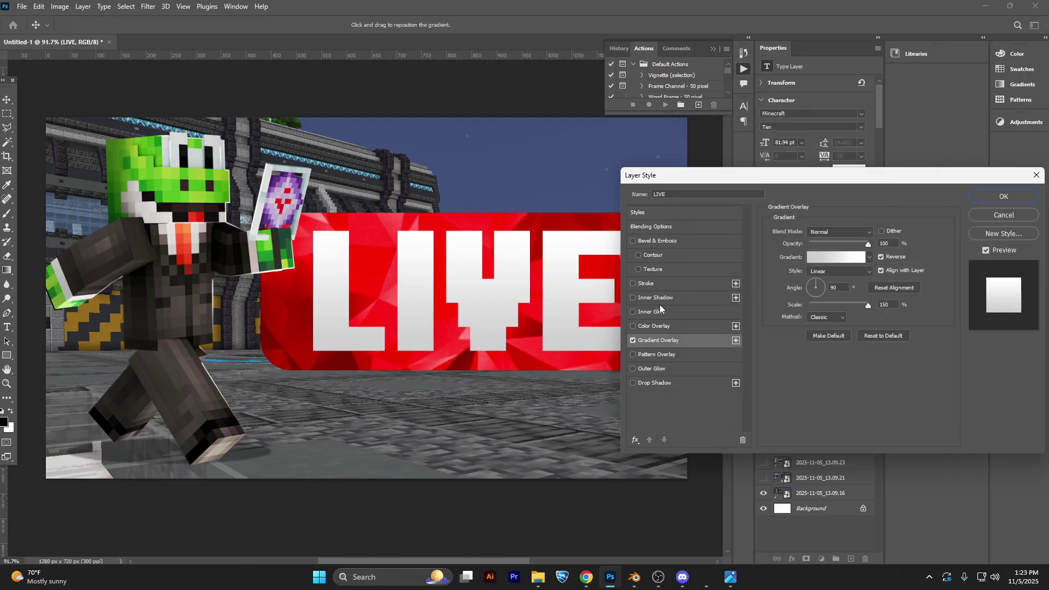
# - Give the LIVE text a white inner glow in Overlay mode, 4 px in size, and leave the stroke effect off
pyautogui.click(640, 312)
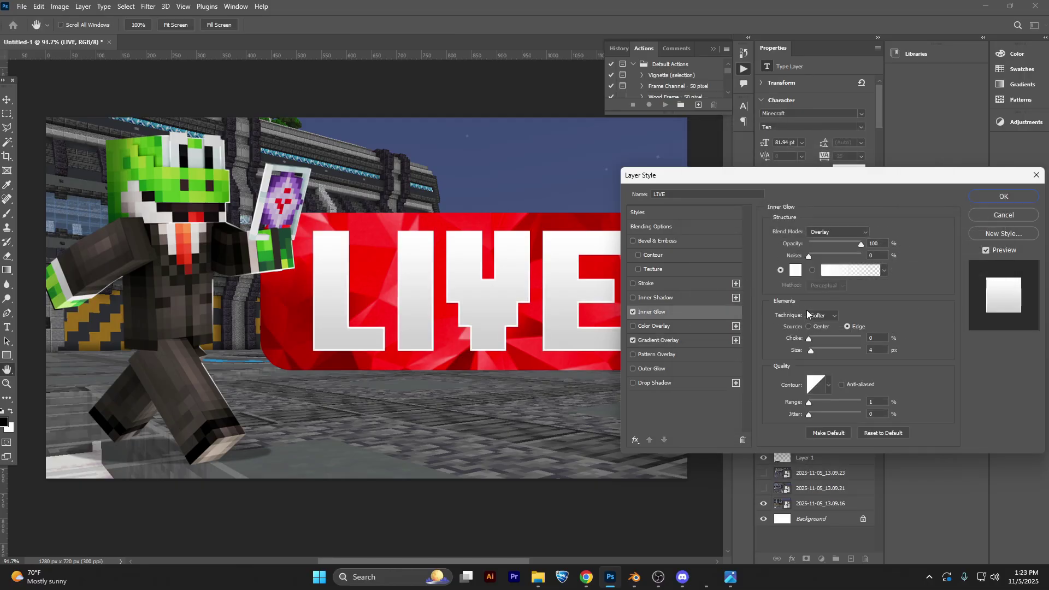
pyautogui.moveTo(811, 350); pyautogui.dragTo(811, 348)
pyautogui.click(633, 284)
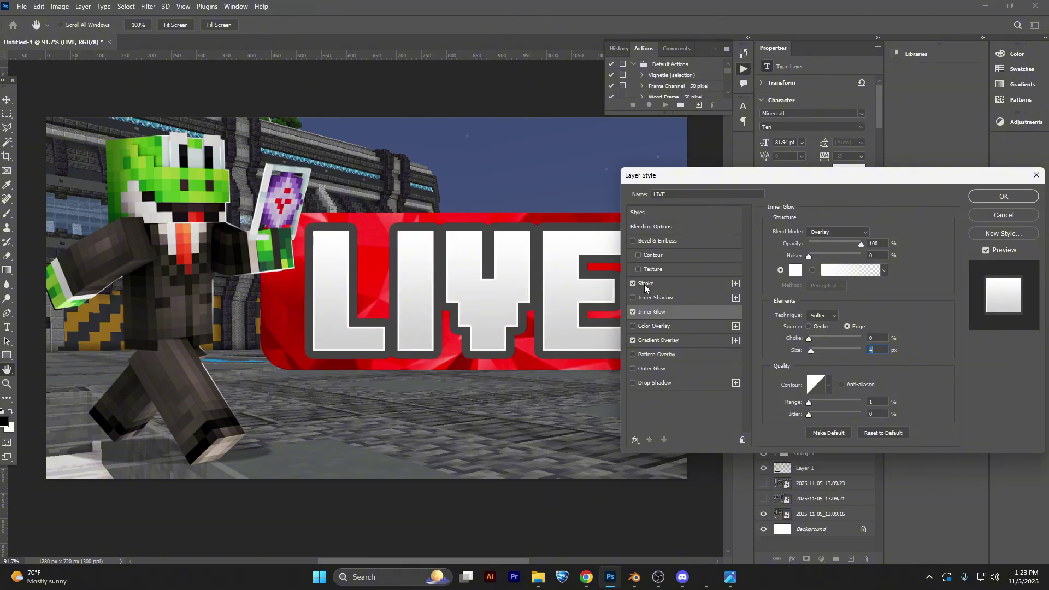
pyautogui.click(633, 283)
# - Add a stronger, hard-edged black drop shadow to the LIVE text with size 0 px, and nudge the word slightly upward on the banner
pyautogui.click(642, 383)
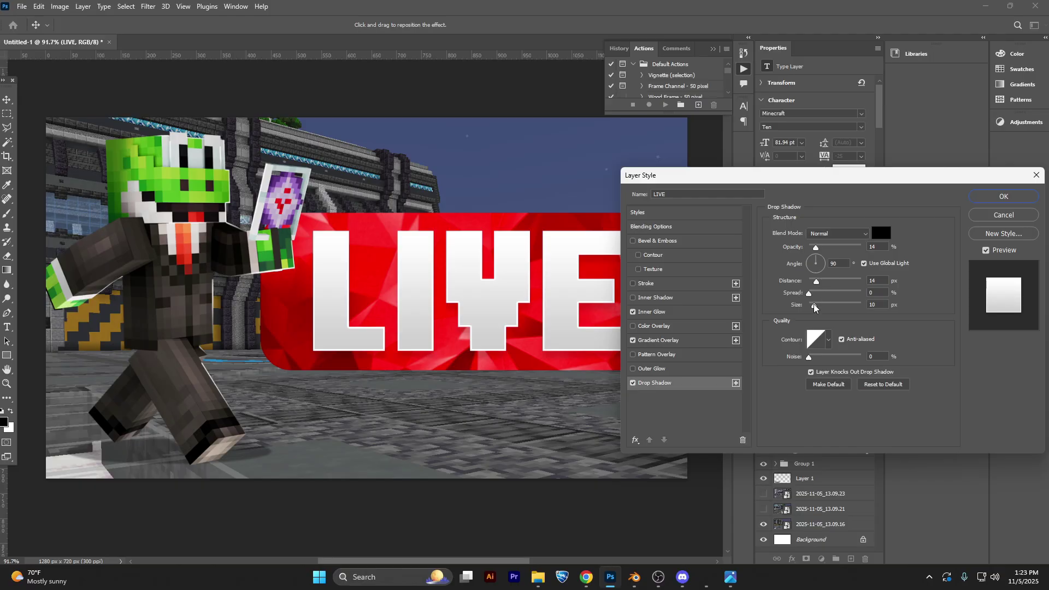
pyautogui.moveTo(813, 307); pyautogui.dragTo(777, 307)
pyautogui.click(831, 247)
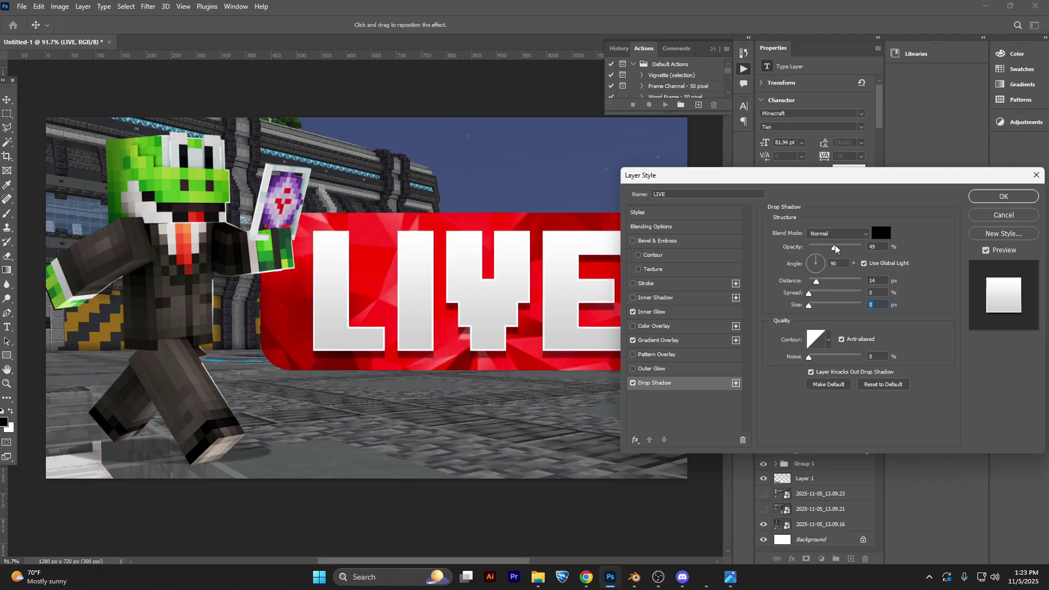
pyautogui.press('Return')
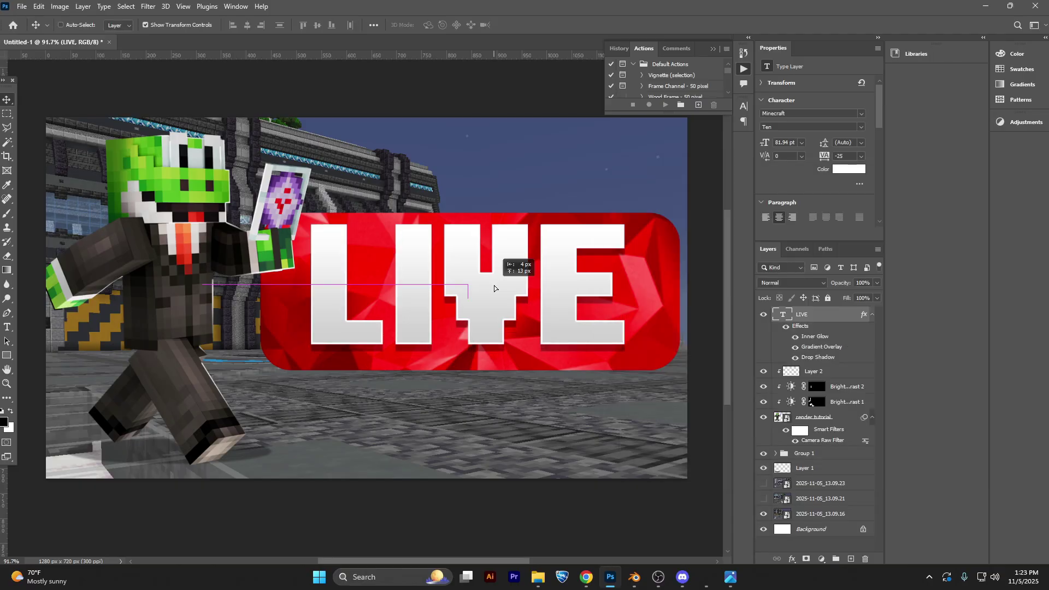
pyautogui.moveTo(494, 290); pyautogui.dragTo(487, 298)
# - Give the red banner group a solid dark red (#400000) drop shadow at 100% opacity, 14 px distance and 0 px size
pyautogui.keyDown('ctrl'); pyautogui.click(537, 311); pyautogui.keyUp('ctrl')
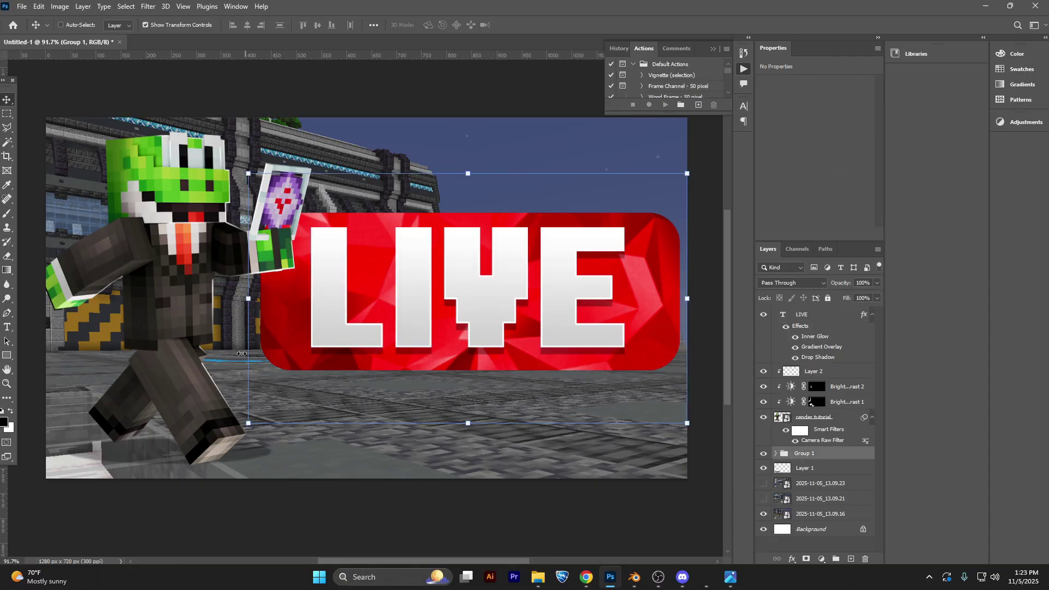
pyautogui.doubleClick(851, 458)
pyautogui.click(695, 383)
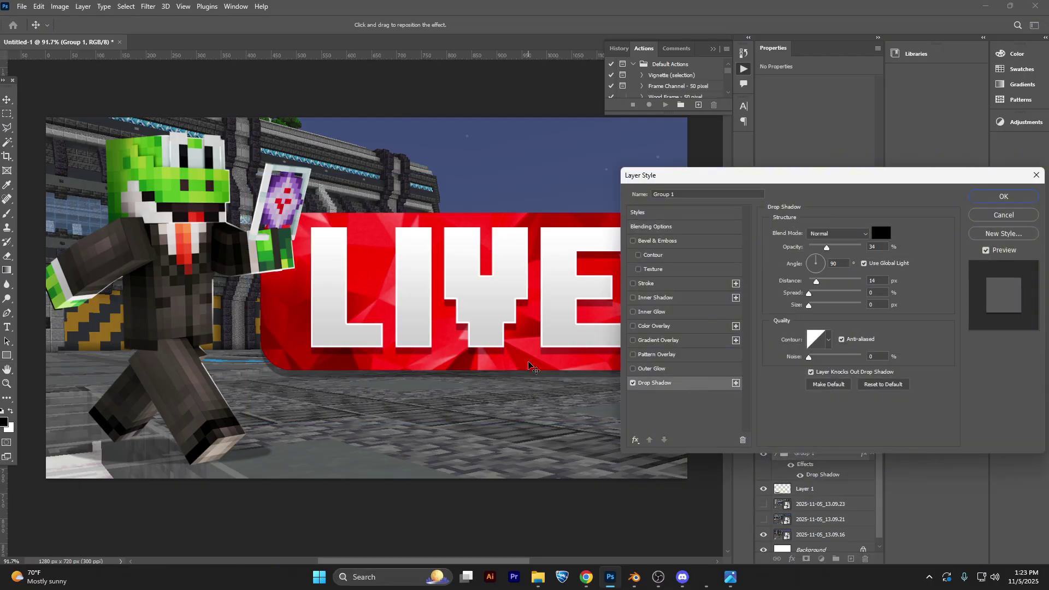
pyautogui.click(880, 232)
pyautogui.write('5a0808')
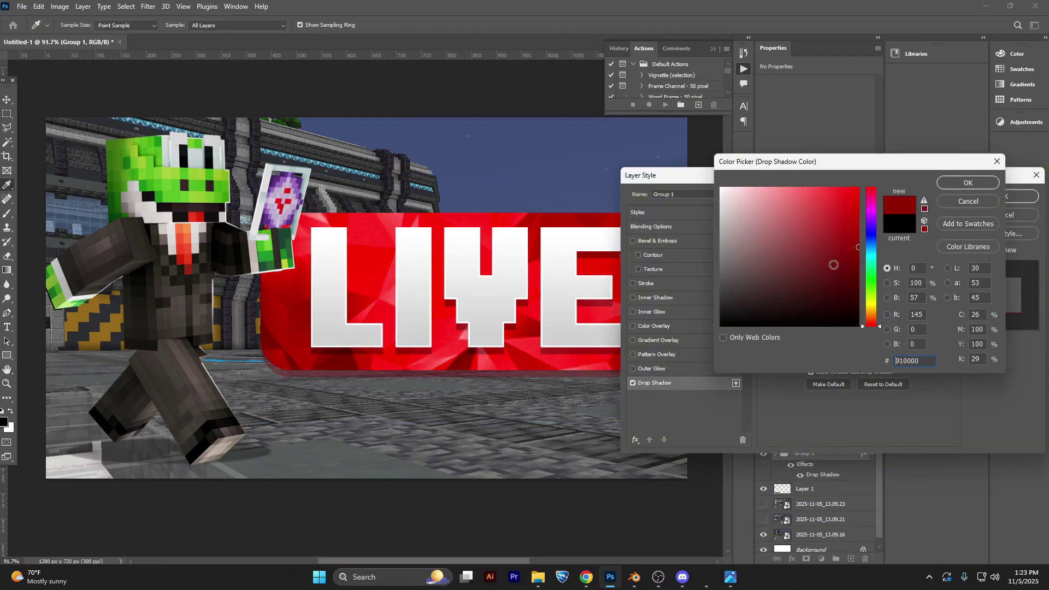
pyautogui.click(967, 182)
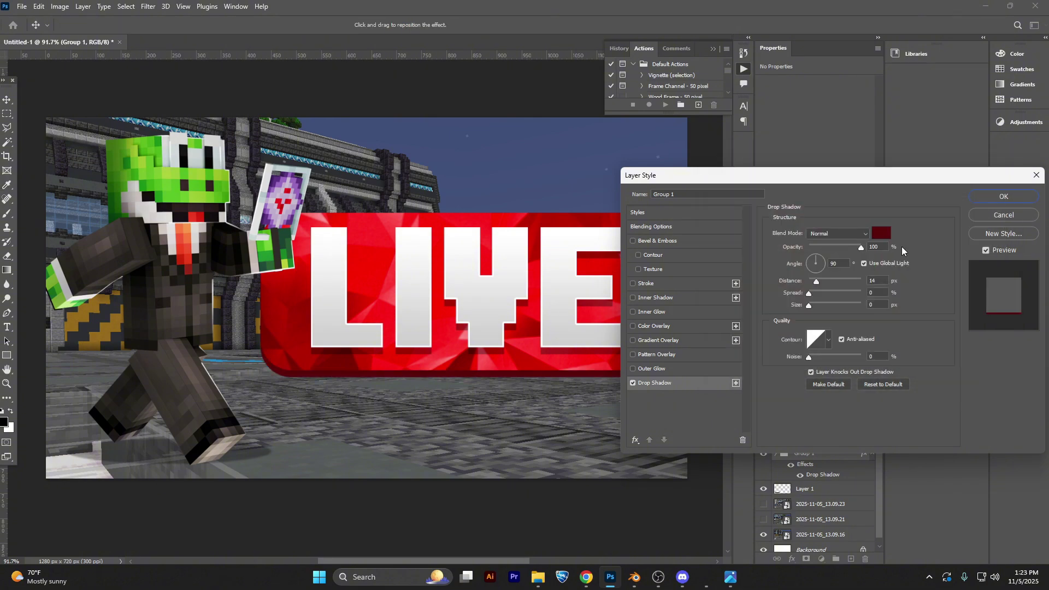
pyautogui.click(886, 231)
pyautogui.click(858, 291)
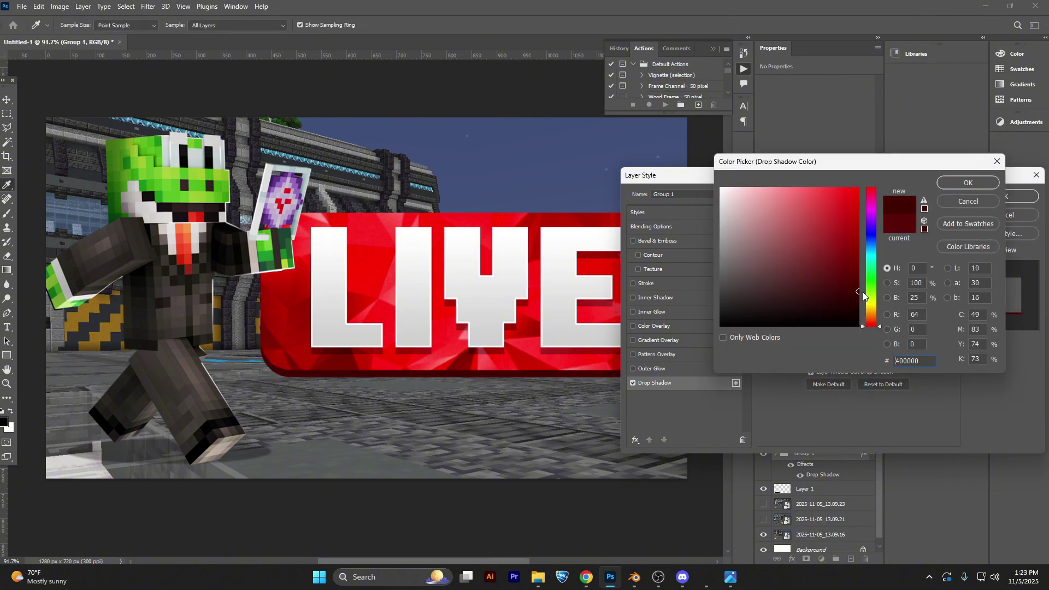
pyautogui.click(960, 183)
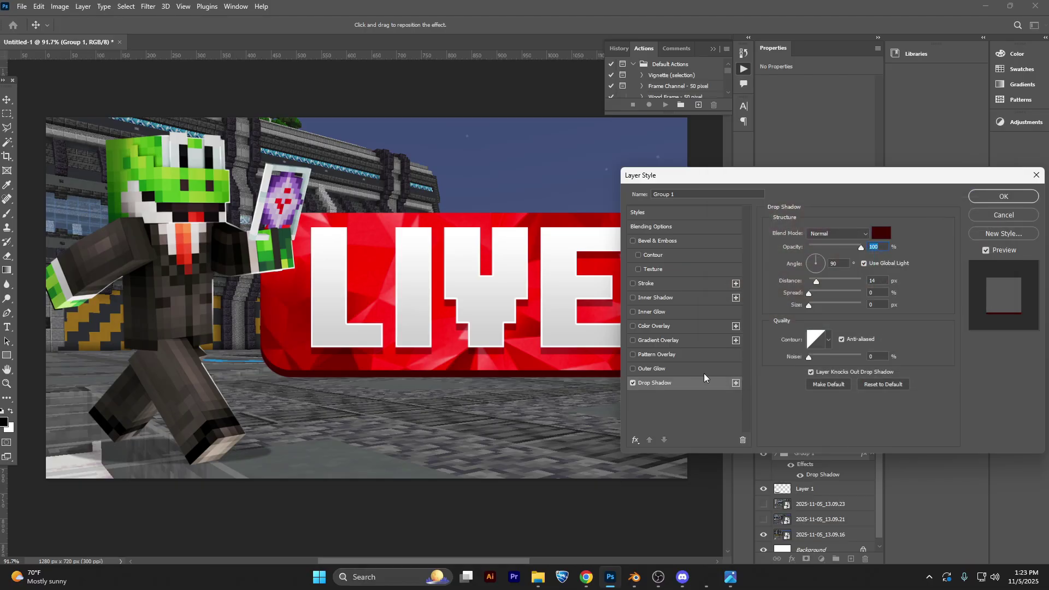
# - Add an outer glow to the red banner group and set its color to black (#000000)
pyautogui.click(640, 371)
pyautogui.click(648, 372)
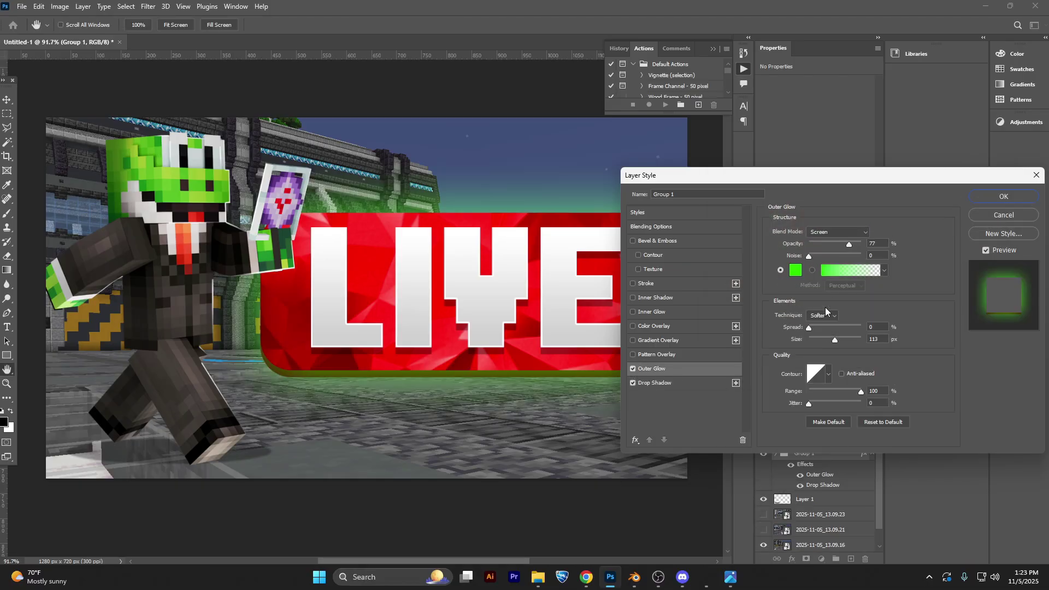
pyautogui.click(795, 269)
pyautogui.moveTo(732, 317); pyautogui.dragTo(689, 339)
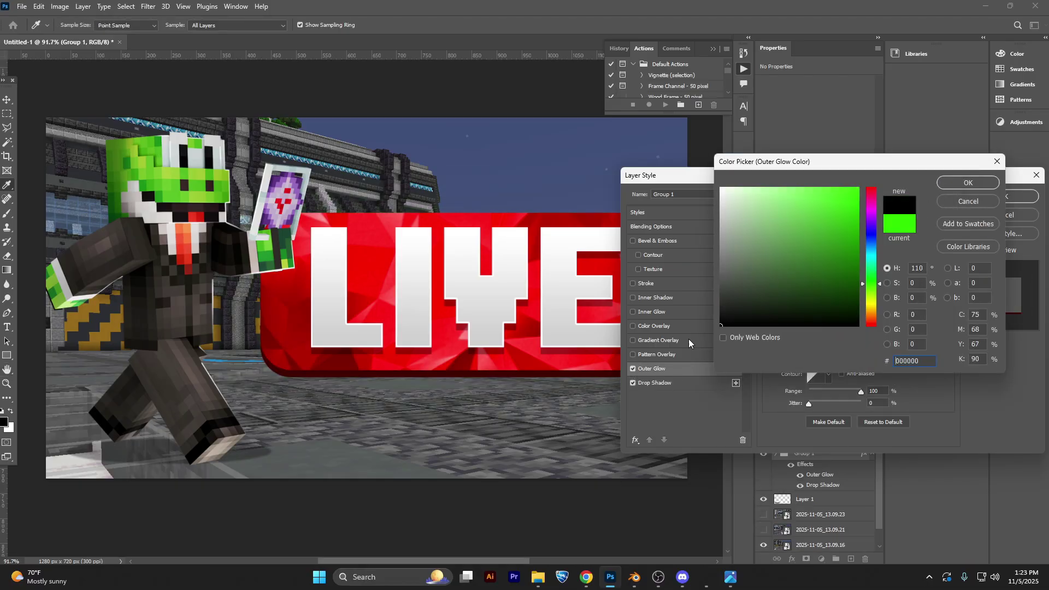
pyautogui.click(977, 183)
# - Set the banner group's outer glow to Normal blend mode, 40 px size and about 50% opacity, and apply the layer style
pyautogui.click(852, 231)
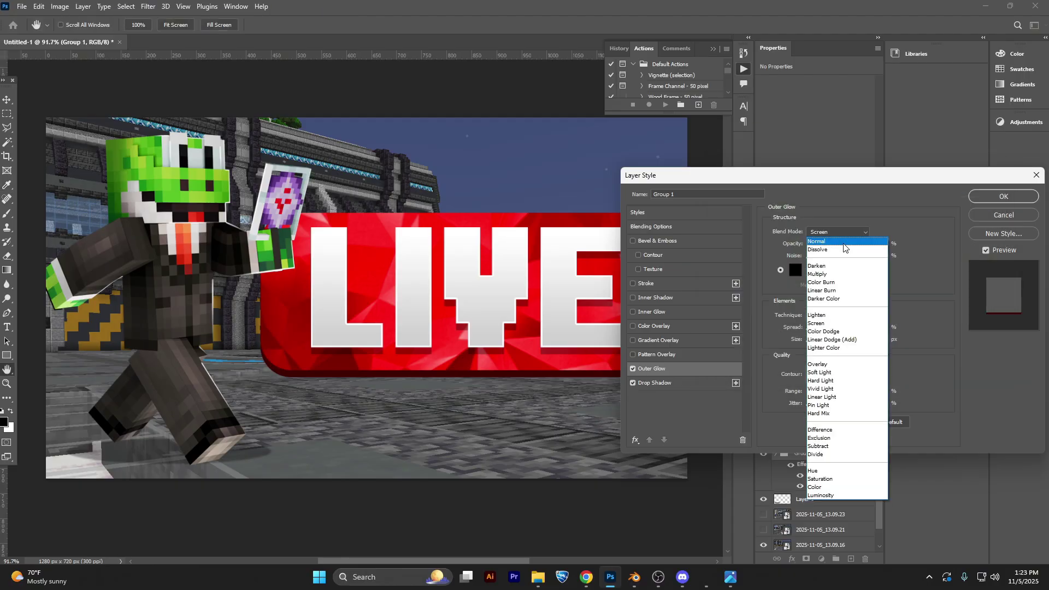
pyautogui.click(829, 240)
pyautogui.moveTo(810, 340); pyautogui.dragTo(817, 340)
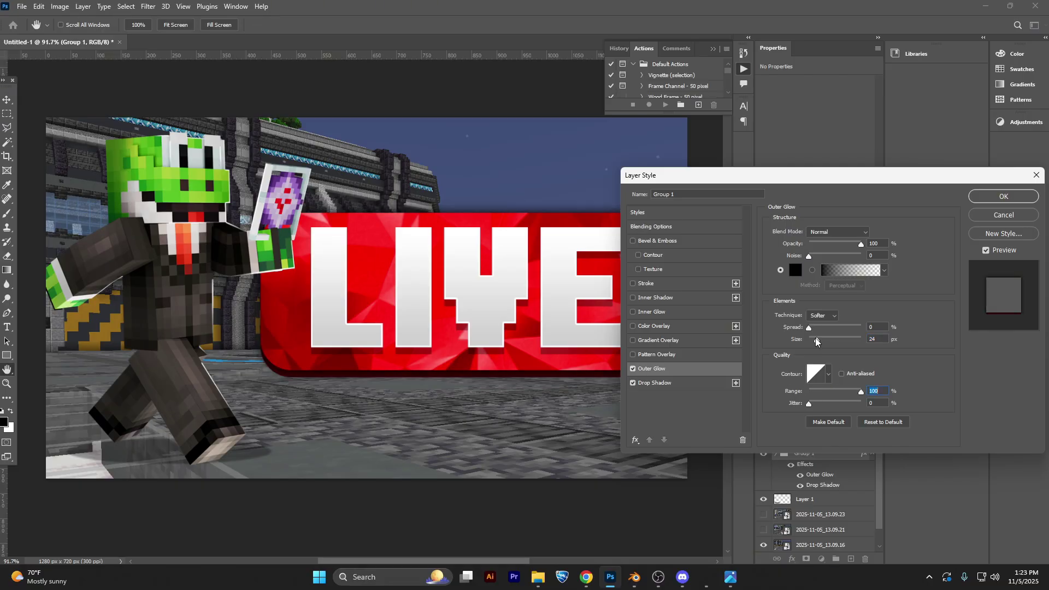
pyautogui.moveTo(817, 340); pyautogui.dragTo(821, 338)
pyautogui.moveTo(850, 247); pyautogui.dragTo(832, 247)
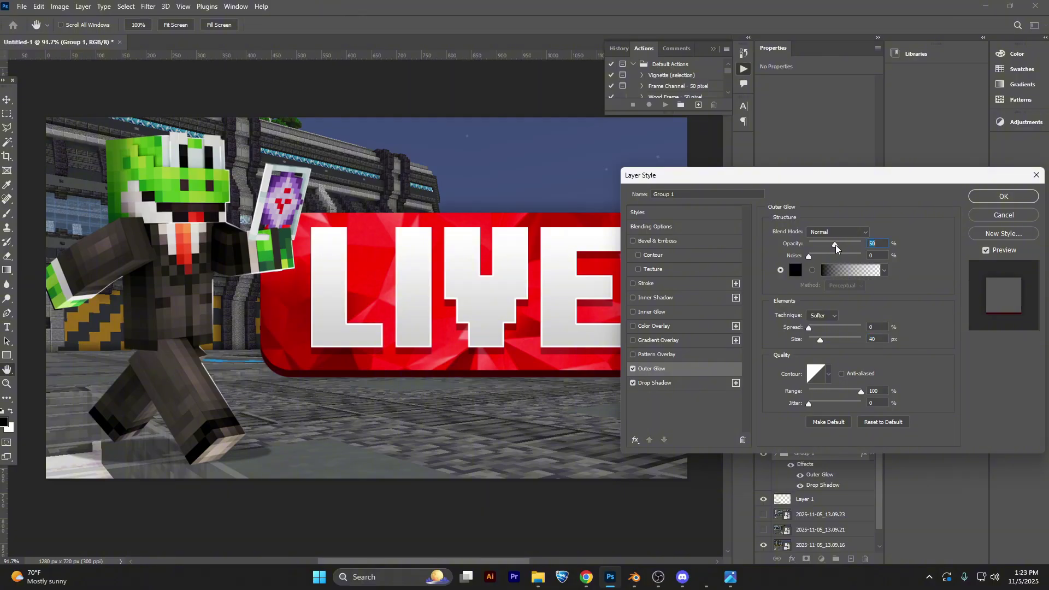
pyautogui.click(1003, 196)
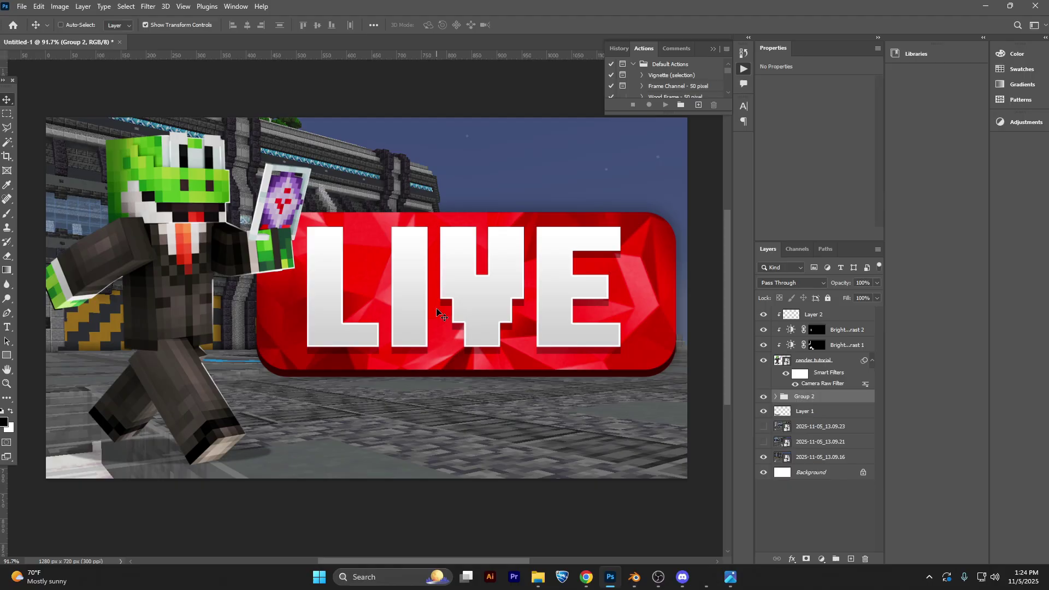
# - Add a white Minecraft Ten text line with the streamer's name followed by "is..." above the banner, sized to about 24.7 pt
pyautogui.click(436, 307)
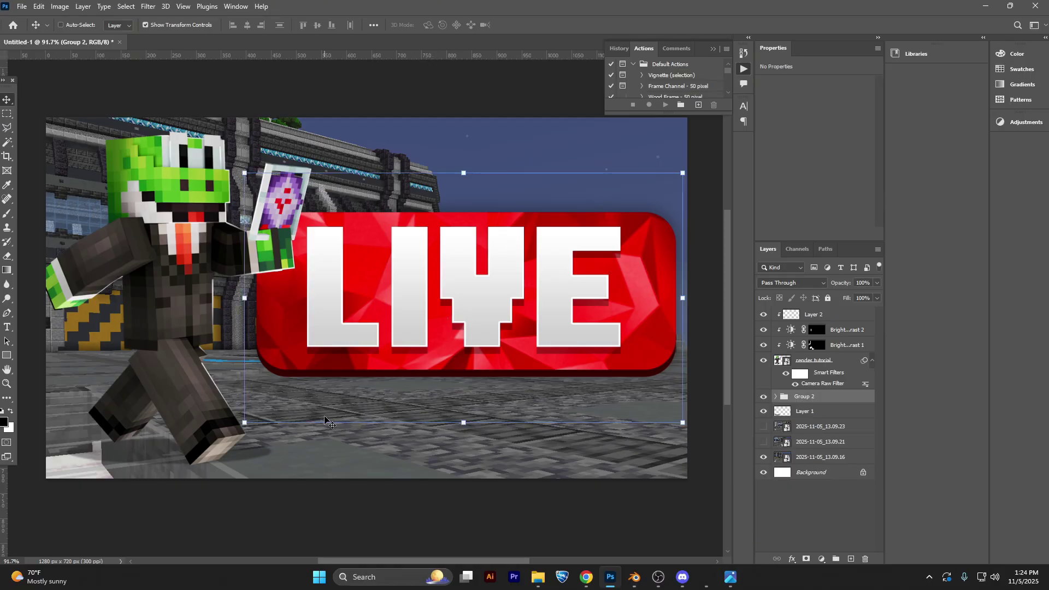
pyautogui.press('t')
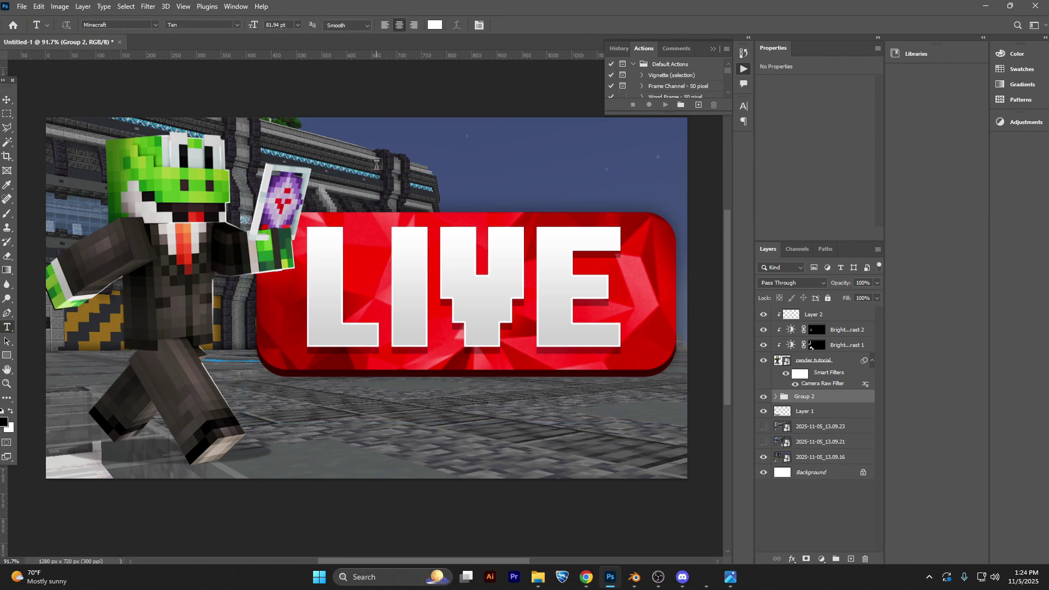
pyautogui.click(385, 184)
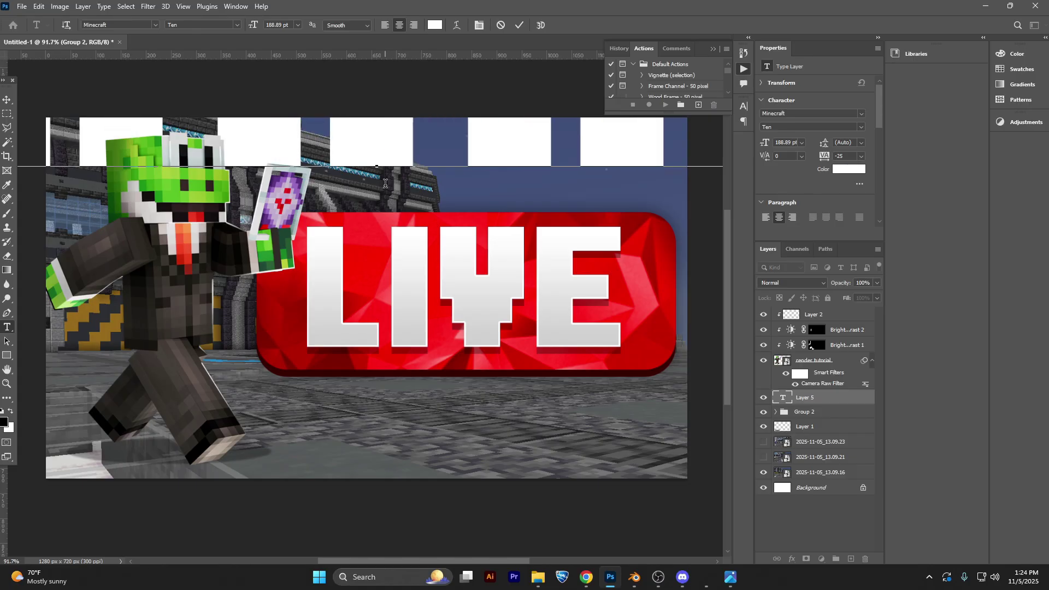
pyautogui.hotkey('ctrl', 'Return')
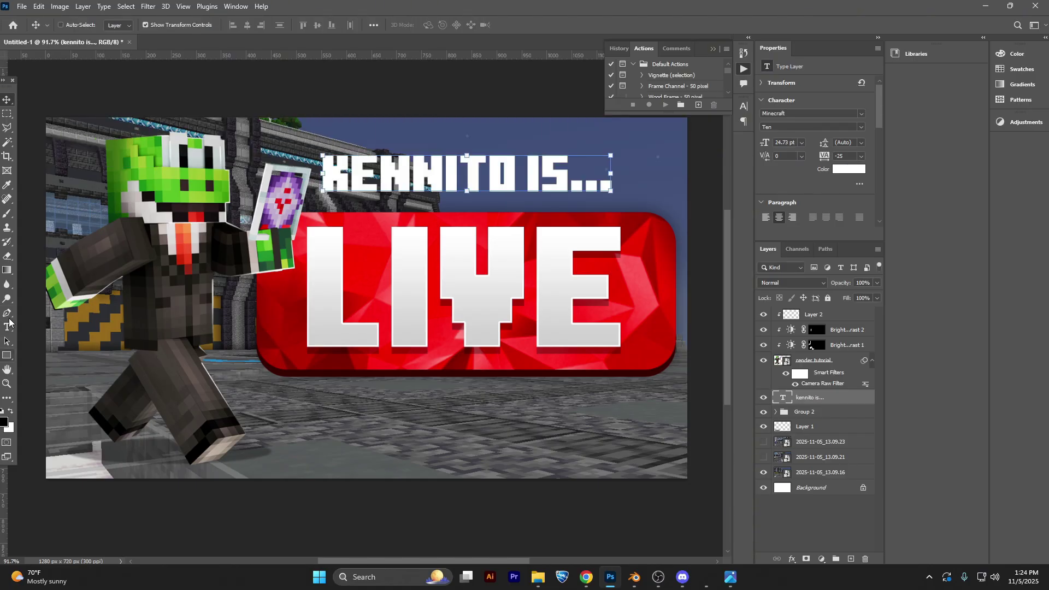
# - Change the font of the text line above the banner to Minecraft Regular
pyautogui.tripleClick(440, 183)
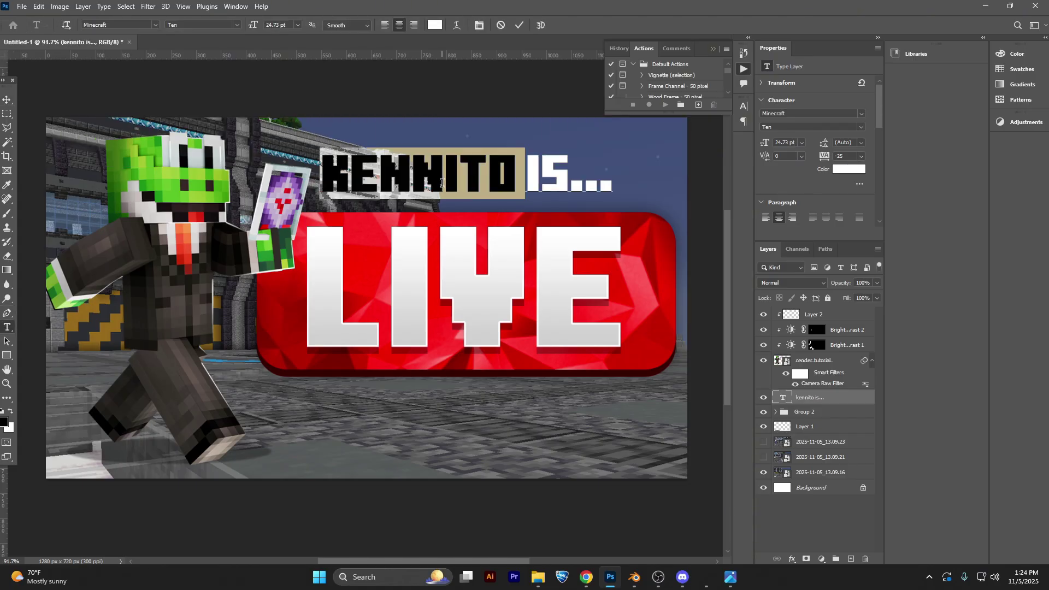
pyautogui.click(156, 25)
pyautogui.press('Up')
pyautogui.press('Return')
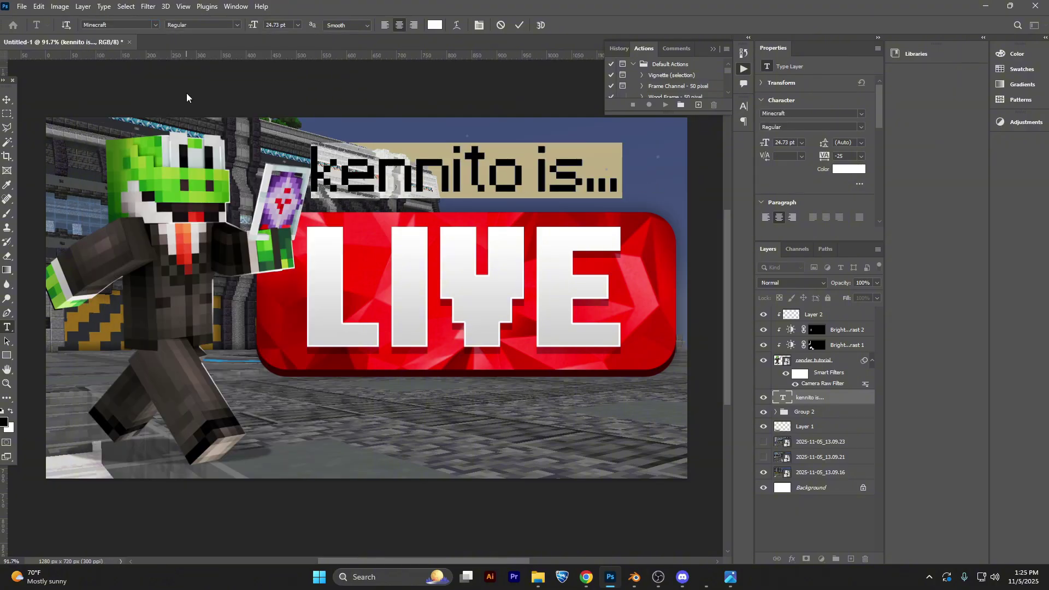
# - Retype the line above the banner with only the first letter of the streamer's name capitalized, followed by "is..."
pyautogui.write('KEN')
pyautogui.press('BackSpace')
pyautogui.press('BackSpace')
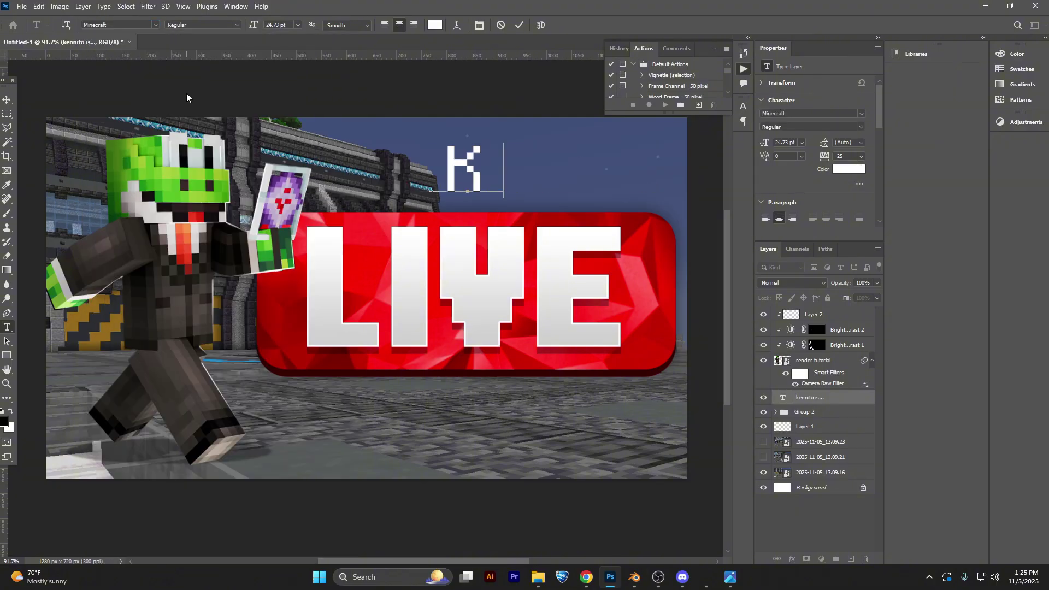
pyautogui.write('ennuit')
pyautogui.press('BackSpace')
pyautogui.press('BackSpace')
pyautogui.press('BackSpace')
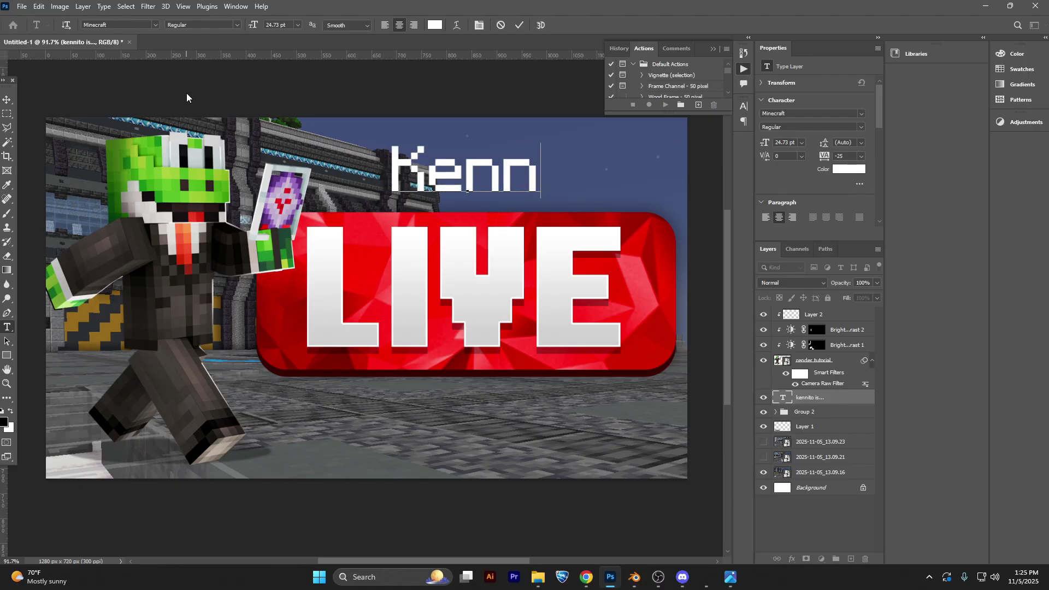
pyautogui.write('ito is')
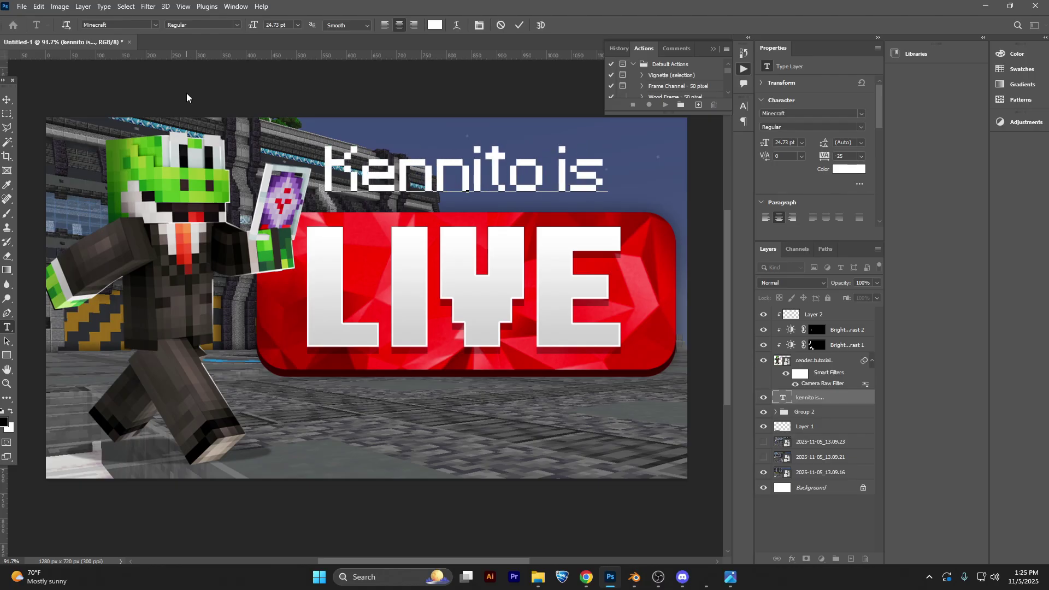
pyautogui.write('....')
pyautogui.press('BackSpace')
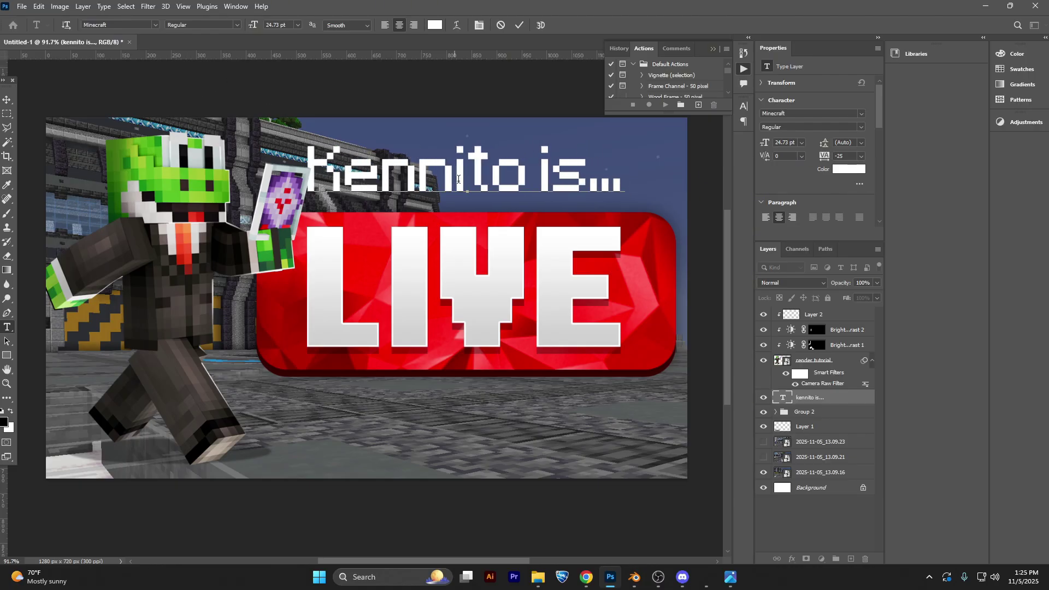
# - Set the tracking of the whole text line above the banner to 0
pyautogui.hotkey('ctrl', 'a')
pyautogui.click(862, 159)
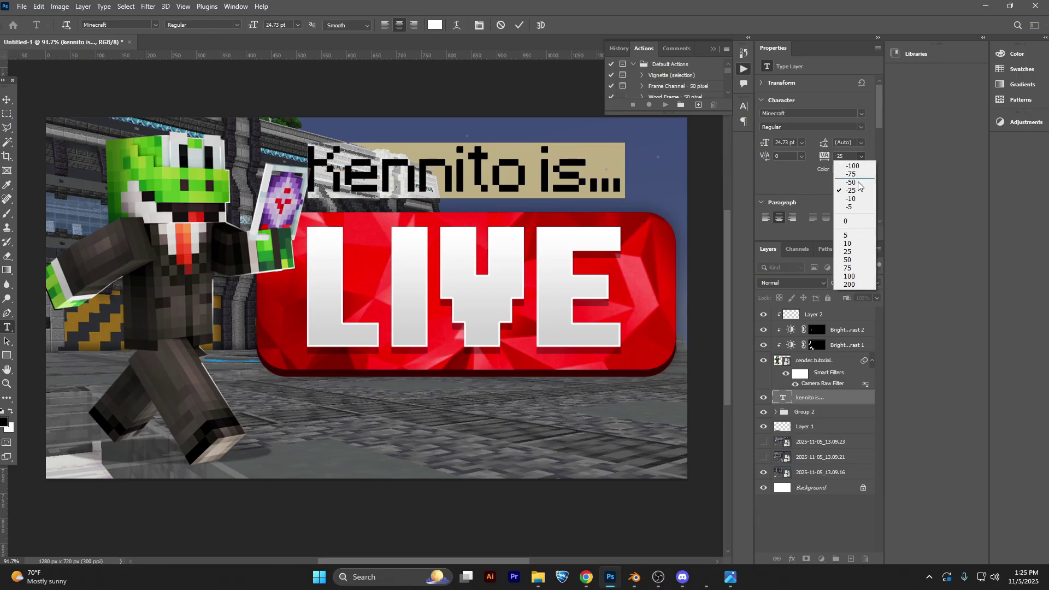
pyautogui.click(847, 220)
pyautogui.click(519, 24)
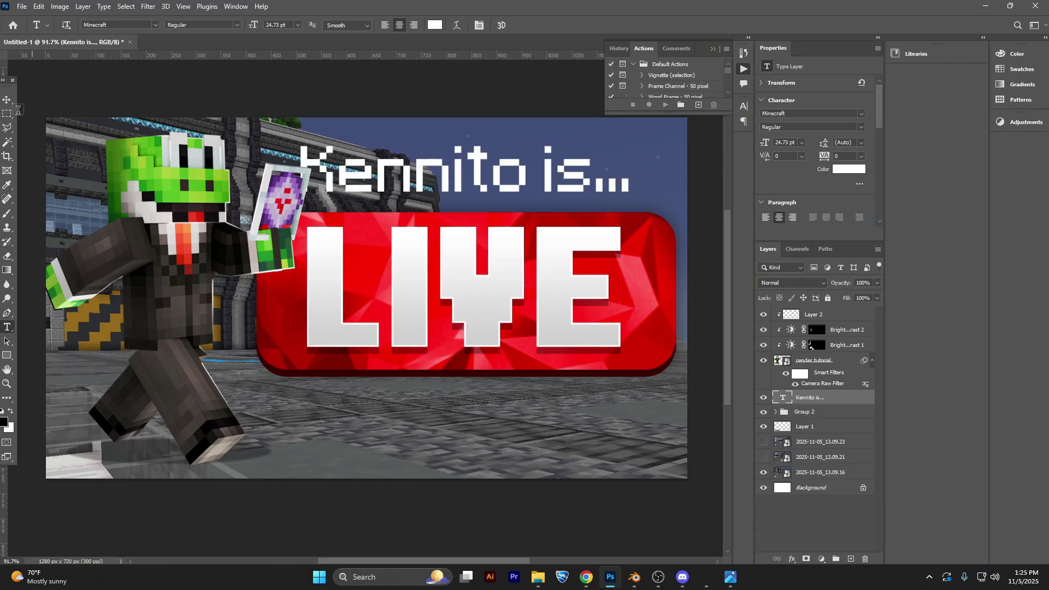
# - Scale the text line above the banner down to about 87%, keeping it centered over the LIVE banner
pyautogui.press('v')
pyautogui.hotkey('ctrl', 't')
pyautogui.moveTo(465, 143); pyautogui.dragTo(466, 157)
pyautogui.click(538, 25)
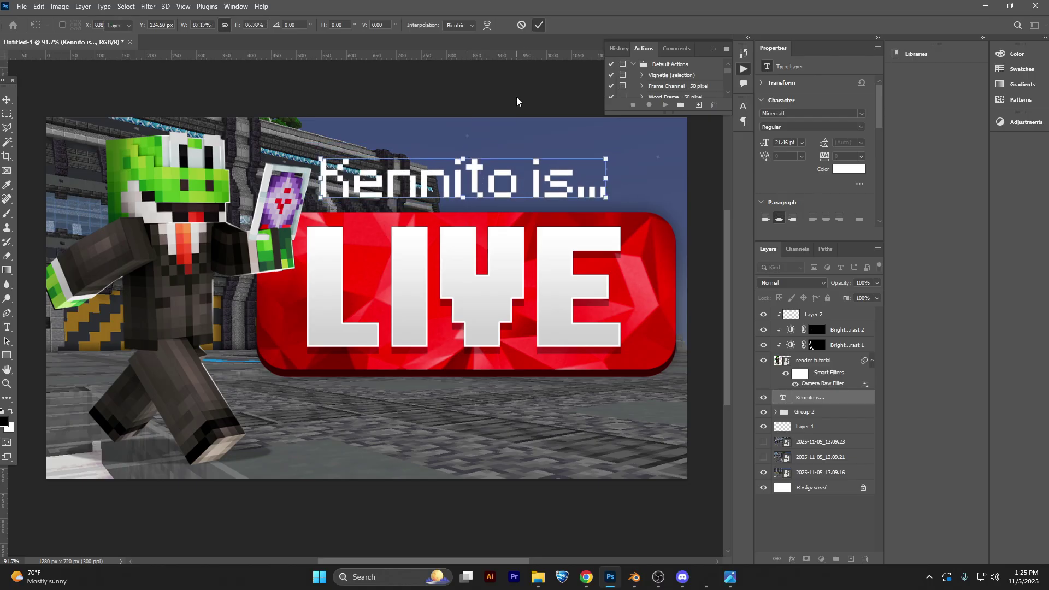
# - Give the text line above the banner an outer glow and a dark gray #353535 drop shadow at a 7 px distance
pyautogui.doubleClick(842, 404)
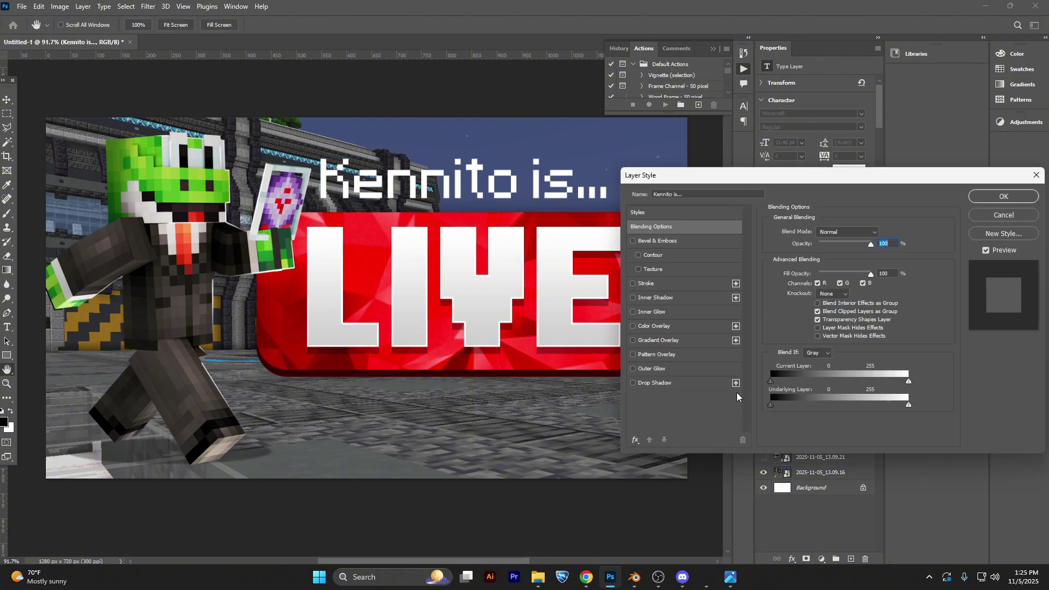
pyautogui.click(684, 387)
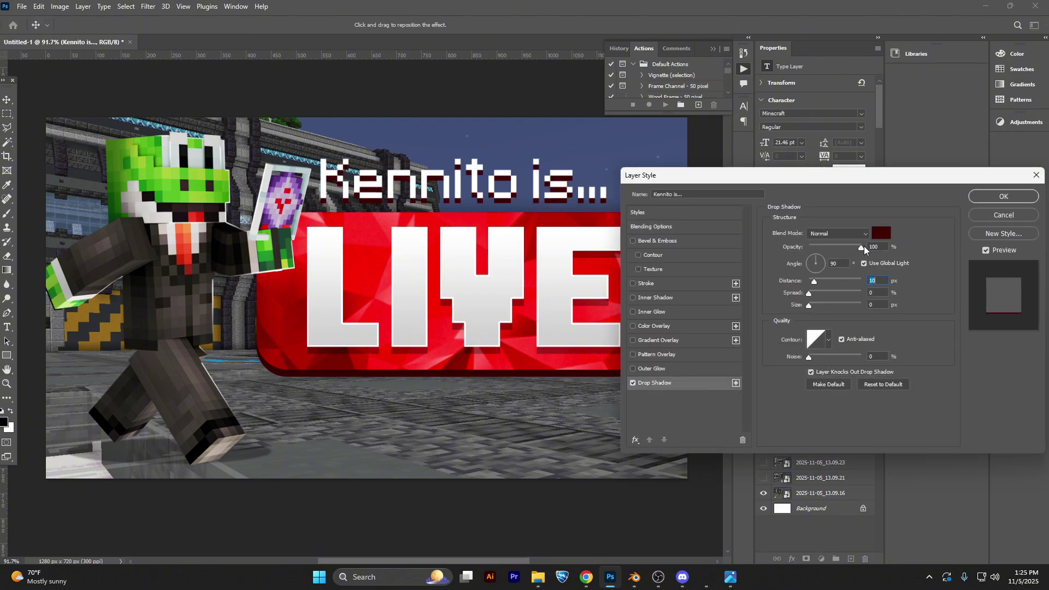
pyautogui.click(881, 233)
pyautogui.moveTo(727, 273)
pyautogui.mouseDown()
pyautogui.moveTo(688, 275)
pyautogui.moveTo(715, 290)
pyautogui.mouseUp()
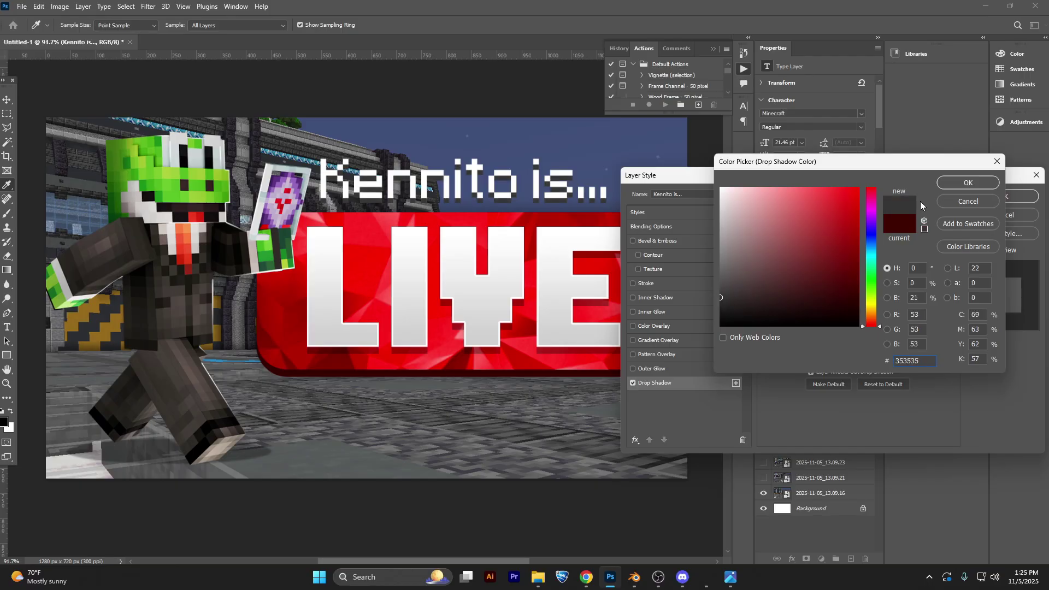
pyautogui.click(967, 182)
pyautogui.click(1003, 197)
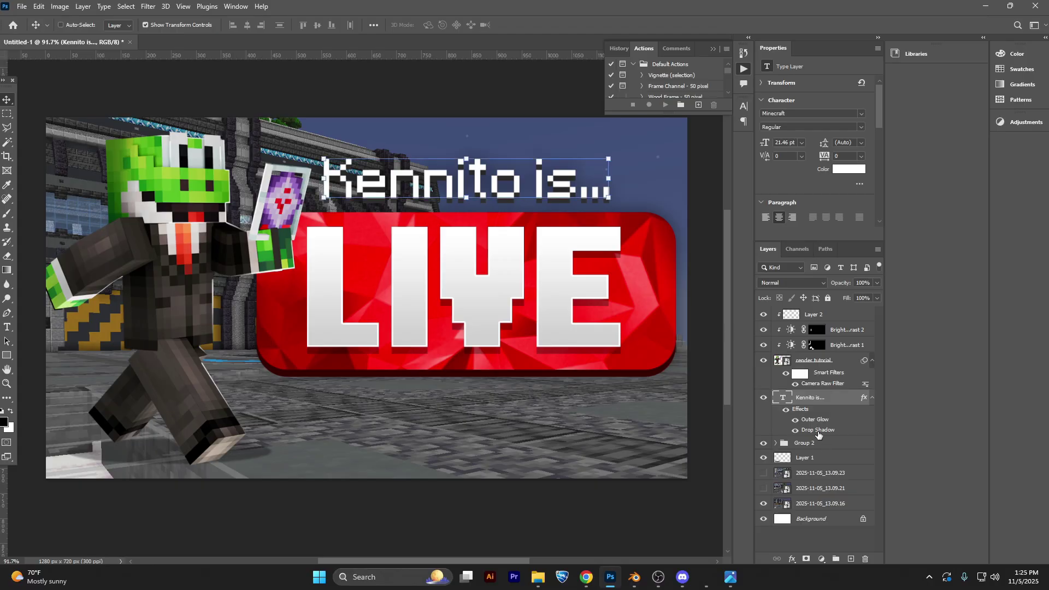
# - Darken the drop shadow color of the text line above the banner to #262626
pyautogui.doubleClick(817, 430)
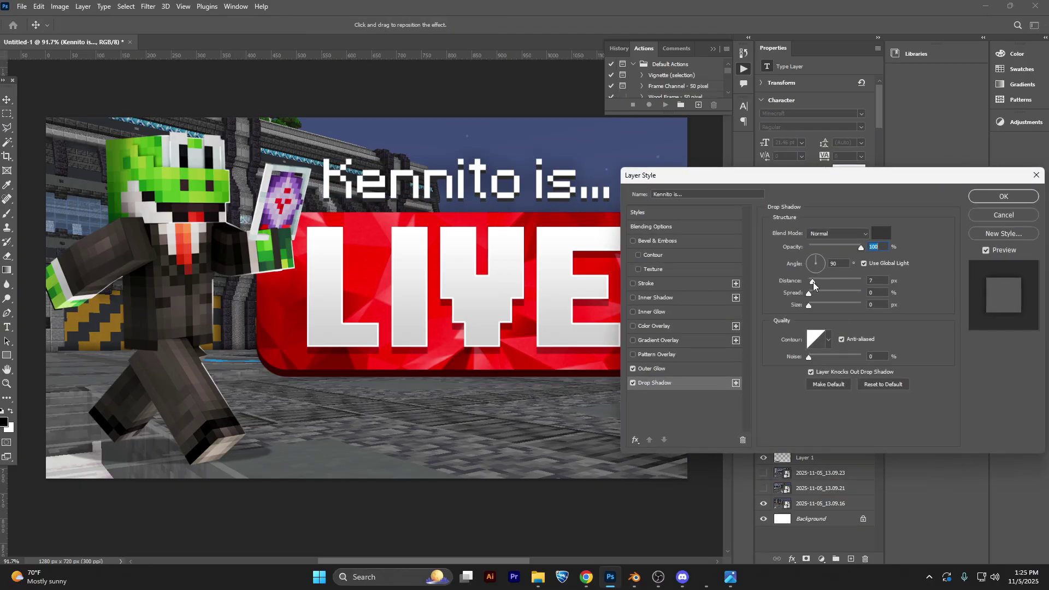
pyautogui.click(880, 233)
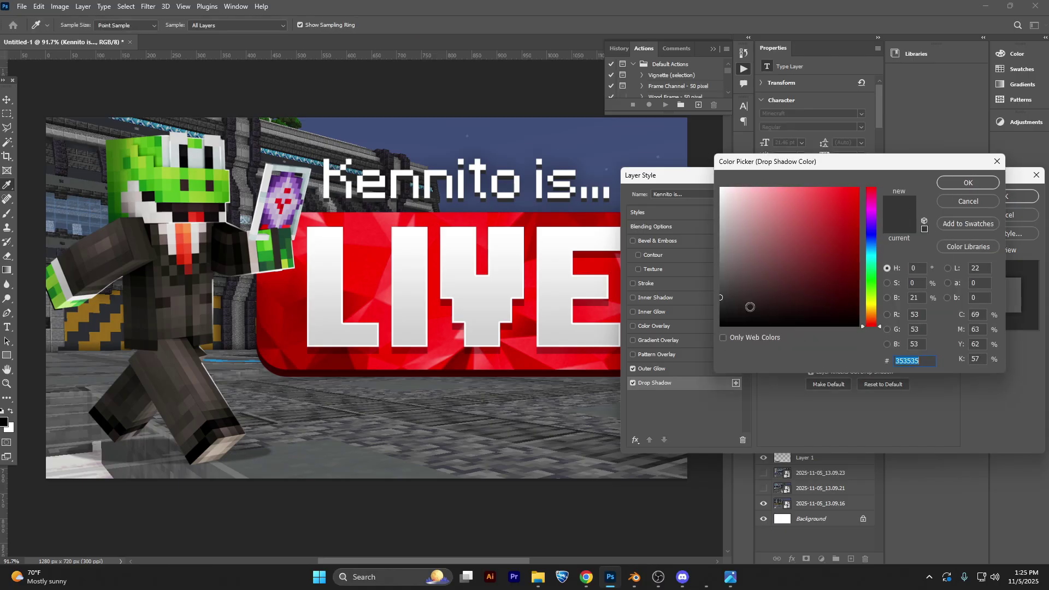
pyautogui.click(721, 306)
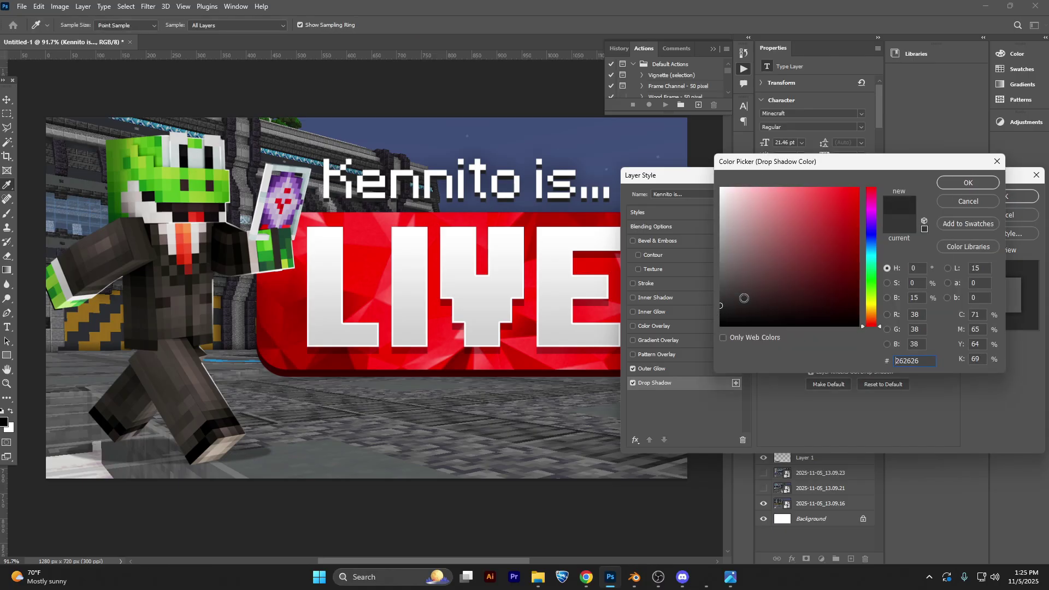
pyautogui.click(949, 186)
pyautogui.click(983, 197)
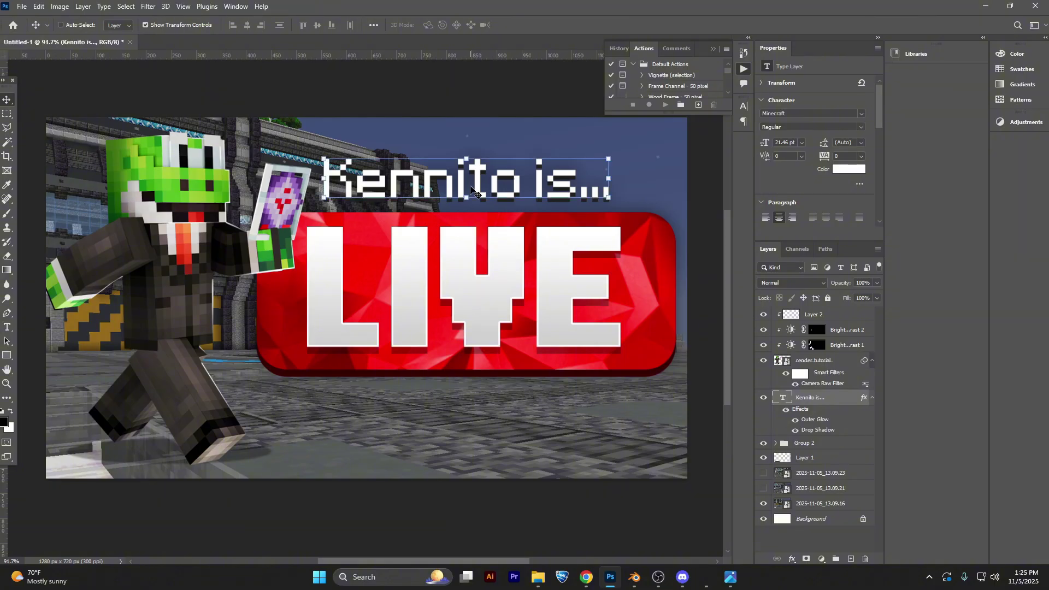
# - Duplicate the styled text line and place the copy just below the LIVE banner, aligned with the original
pyautogui.hotkey('ctrl', 'j')
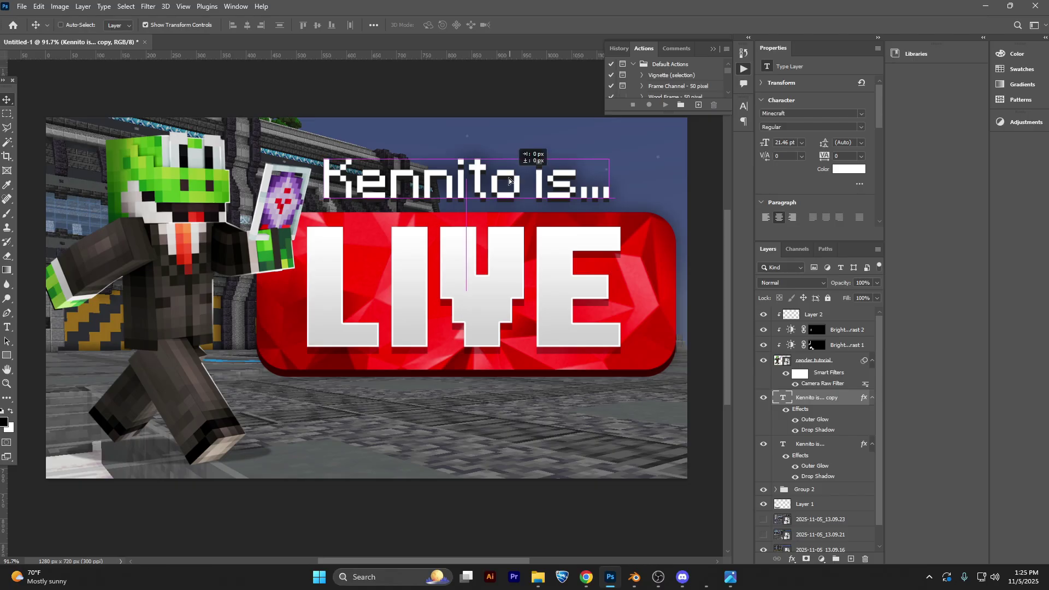
pyautogui.moveTo(509, 178); pyautogui.dragTo(497, 392)
# - Replace the wording of the copied text line below the banner with ">>>JOIN<<<"
pyautogui.press('t')
pyautogui.click(476, 410)
pyautogui.hotkey('ctrl', 'a')
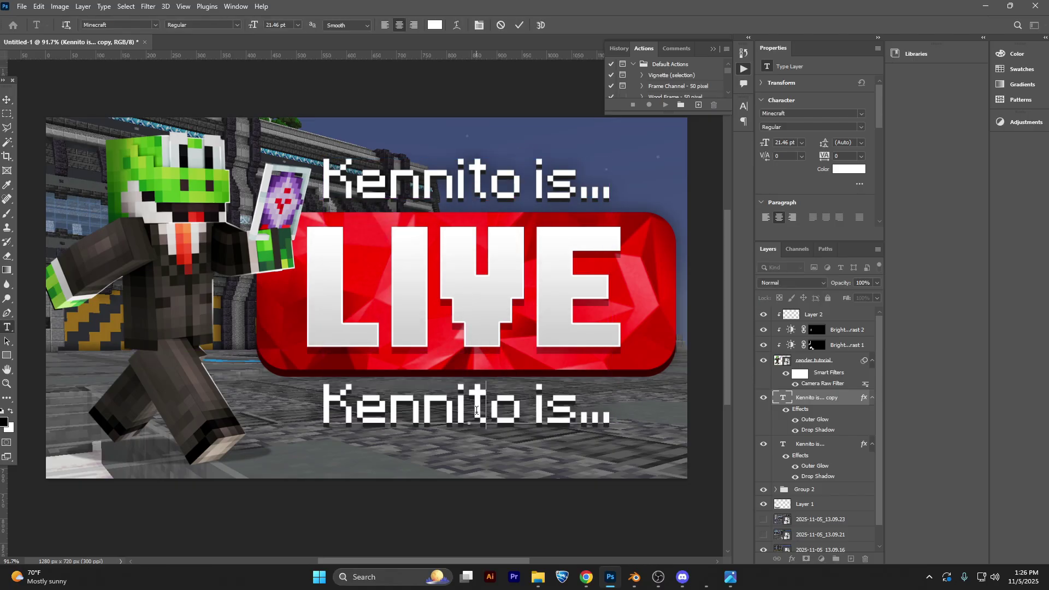
pyautogui.write('Jo')
pyautogui.press('BackSpace')
pyautogui.press('BackSpace')
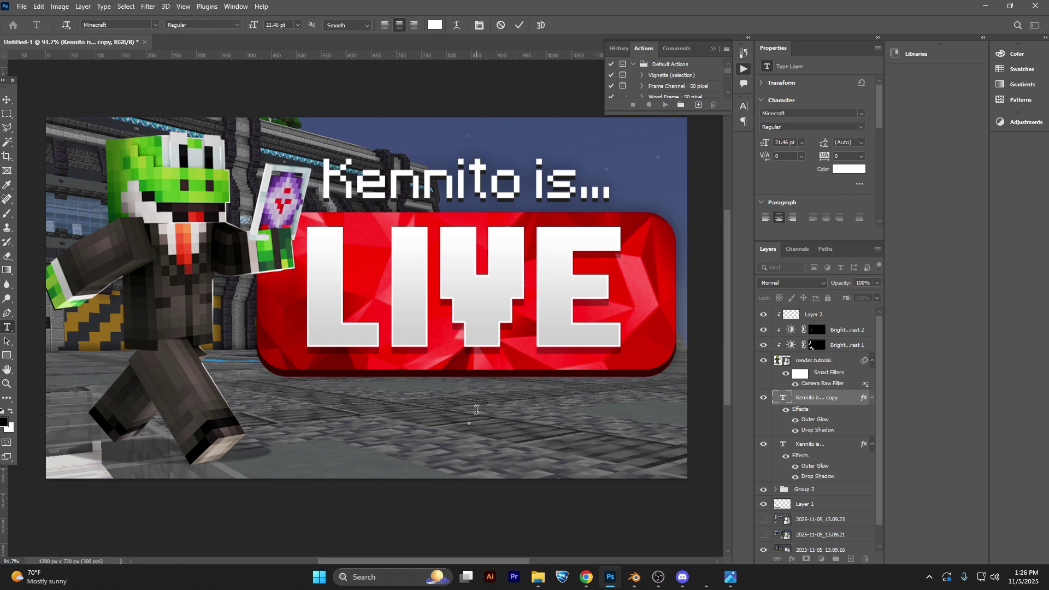
pyautogui.write('>>>jo')
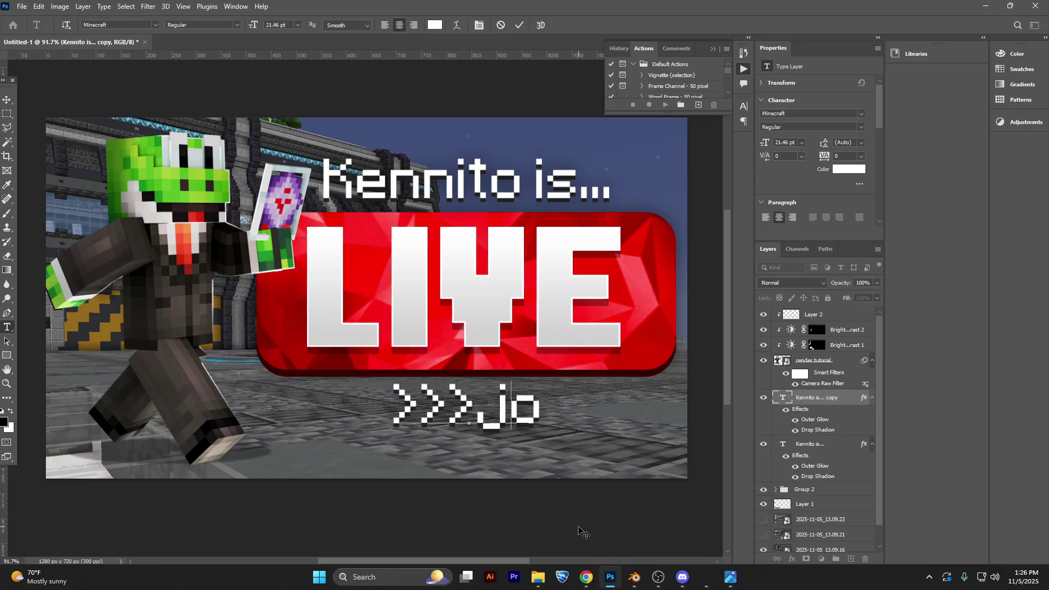
pyautogui.press('BackSpace')
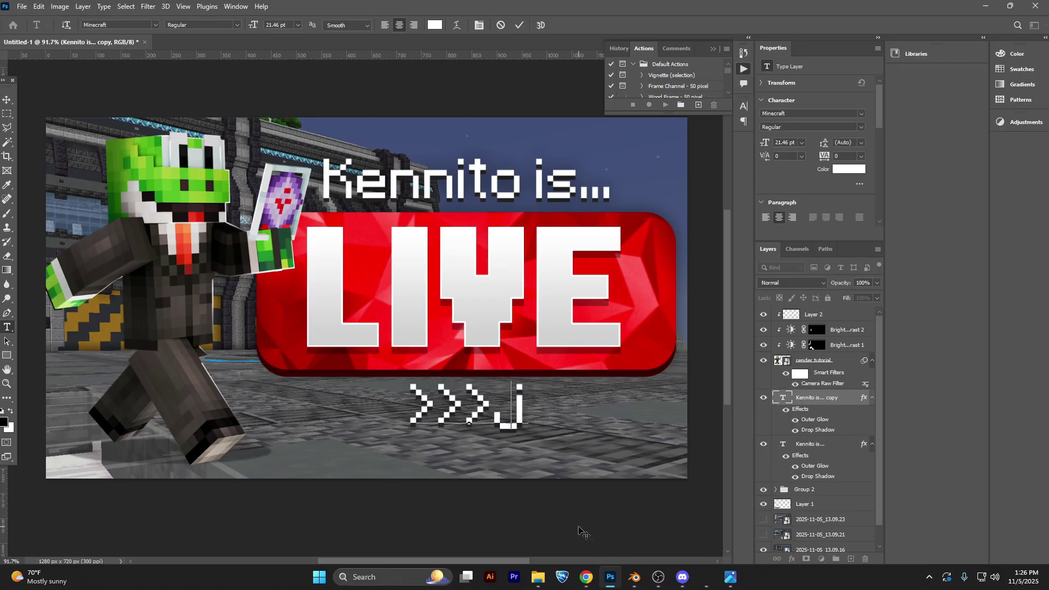
pyautogui.press('BackSpace')
pyautogui.write('JOIN')
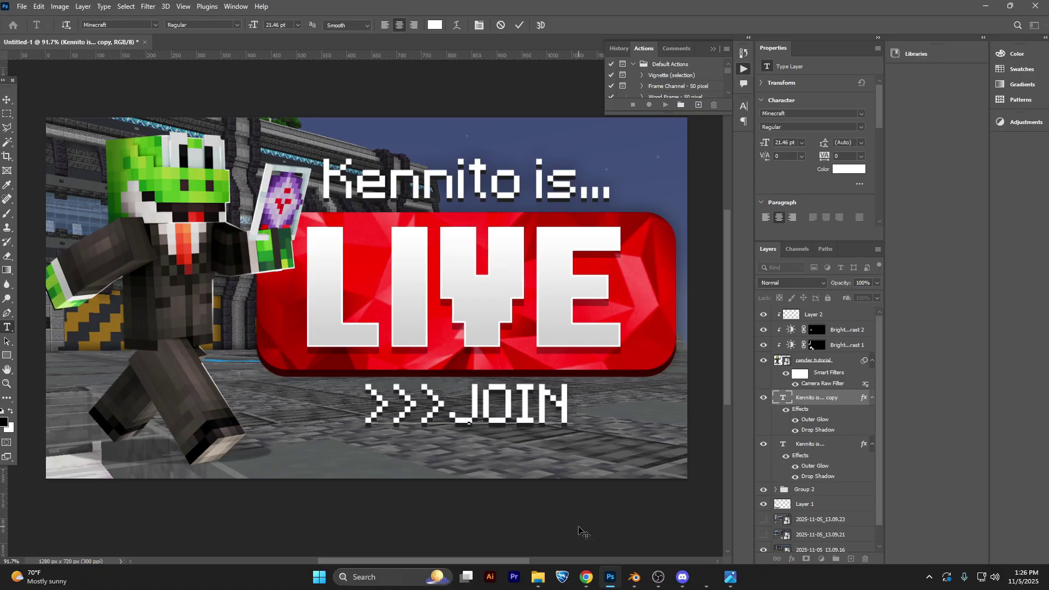
pyautogui.write('<<<')
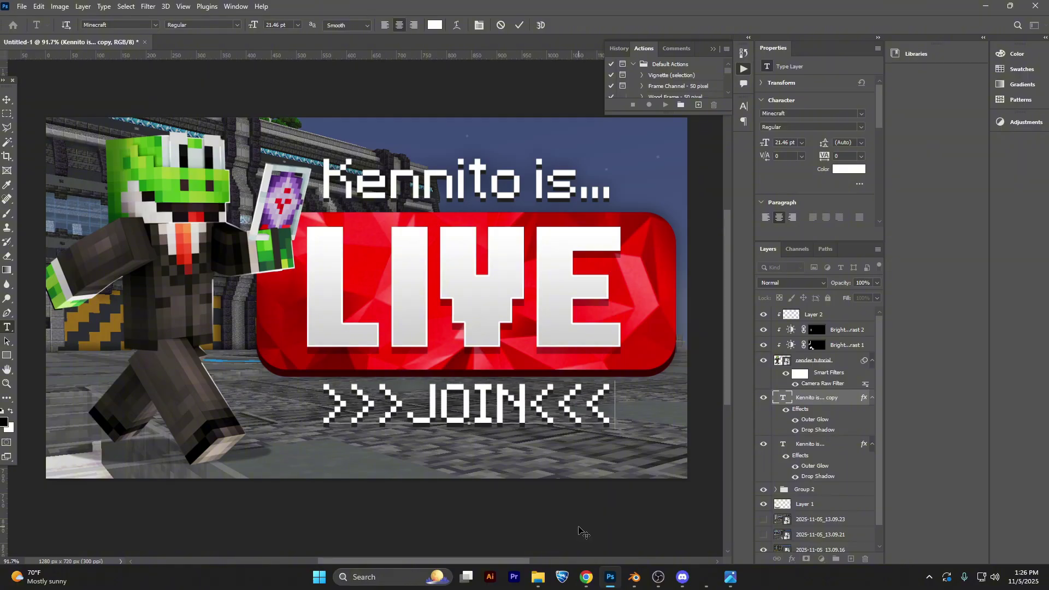
pyautogui.hotkey('ctrl', 'Return')
pyautogui.press('v')
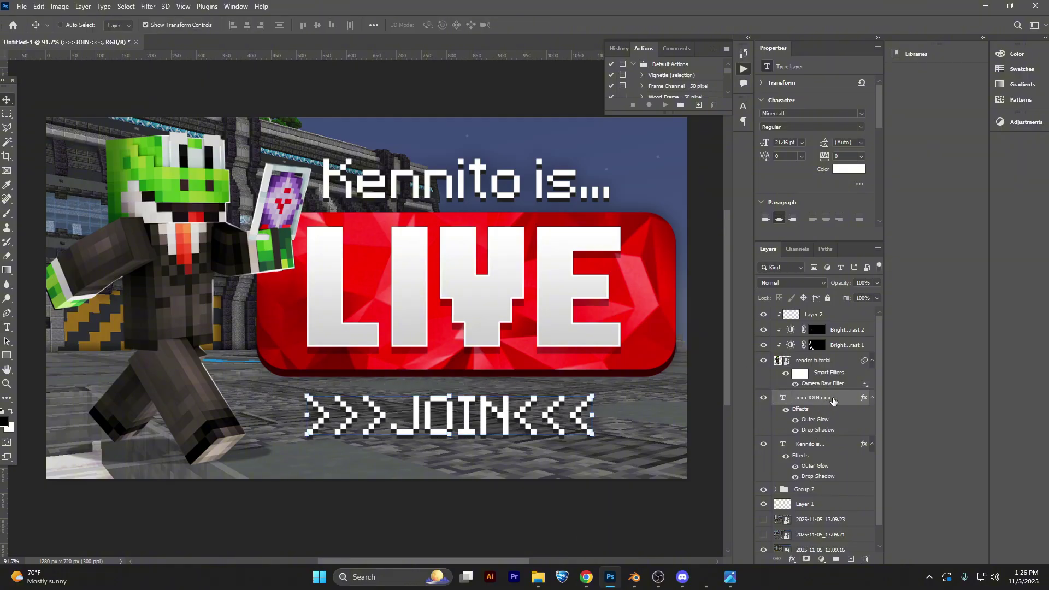